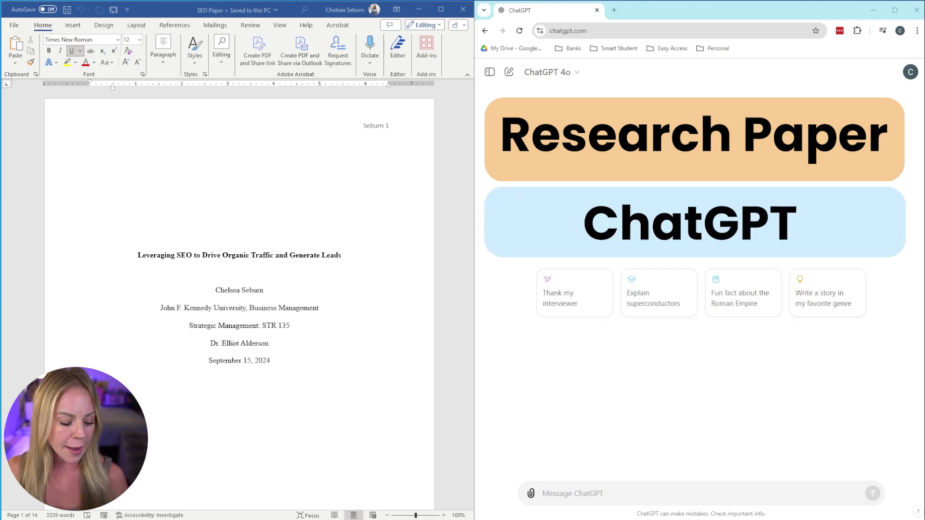
Switch to the Chrome window showing the ChatGPT Prompts Google Doc.
{"action": "key", "text": "alt+Tab"}
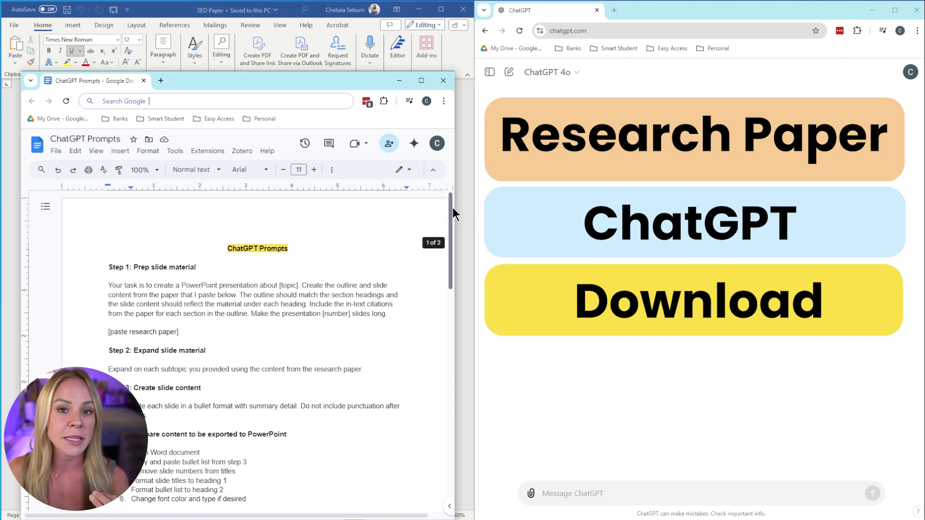
{"action": "left_click_drag", "start_coordinate": [452, 208], "coordinate": [452, 294]}
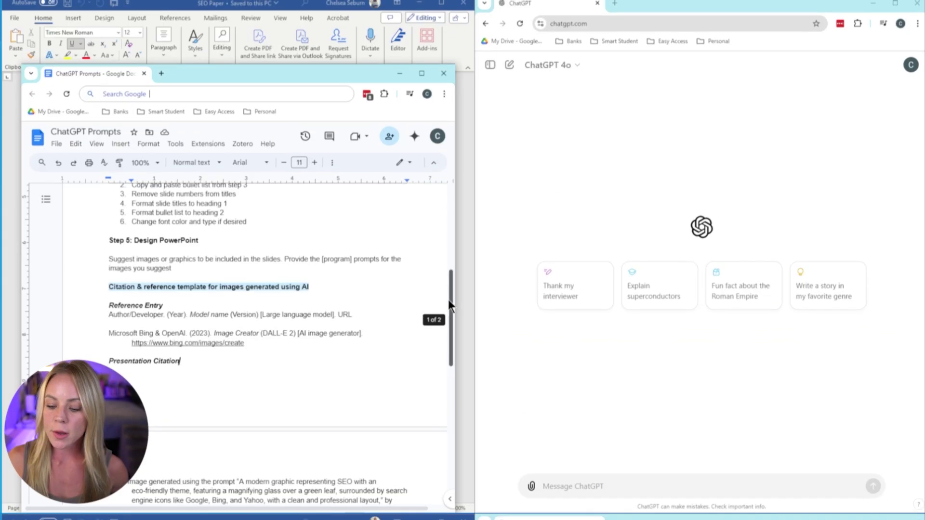
{"action": "left_click_drag", "start_coordinate": [448, 299], "coordinate": [443, 174]}
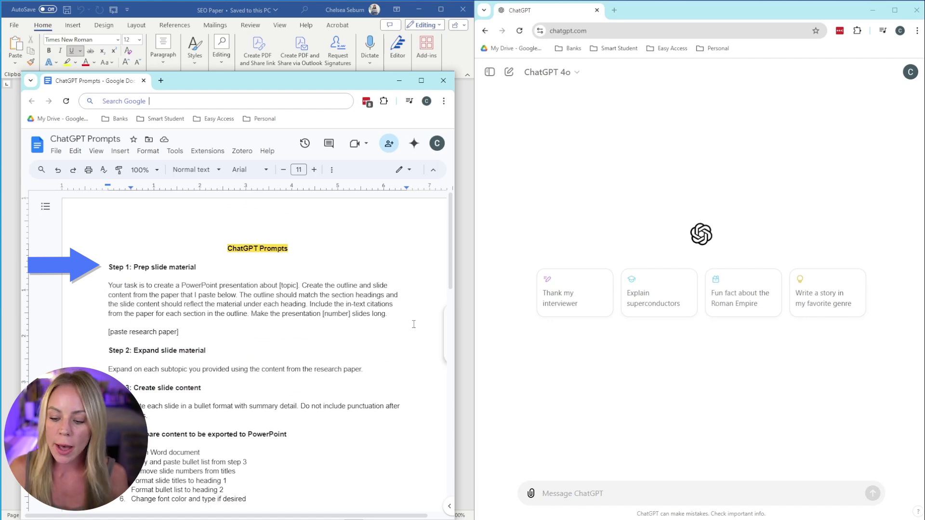
Copy the Step 1 prompt from the prompts document into ChatGPT's message box.
{"action": "left_click_drag", "start_coordinate": [394, 314], "coordinate": [95, 283]}
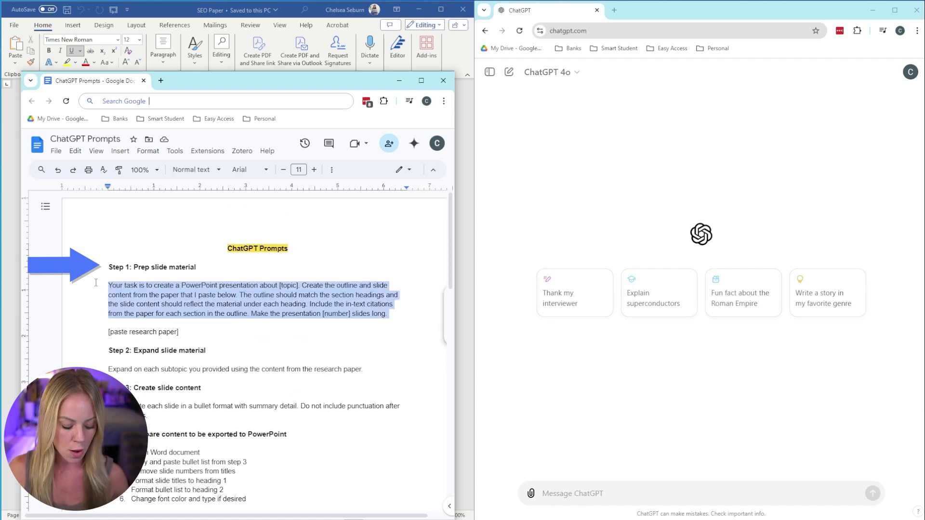
{"action": "key", "text": "ctrl+c"}
{"action": "left_click", "coordinate": [554, 493]}
{"action": "key", "text": "ctrl+v"}
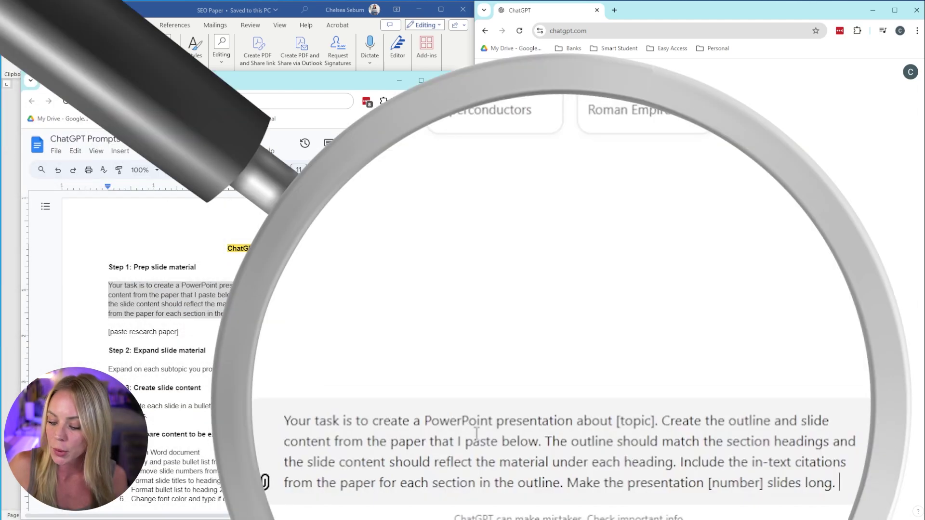
Replace [topic] with 'Search Engine Optimization' and [number] with 10, then send the prompt.
{"action": "left_click", "coordinate": [656, 420]}
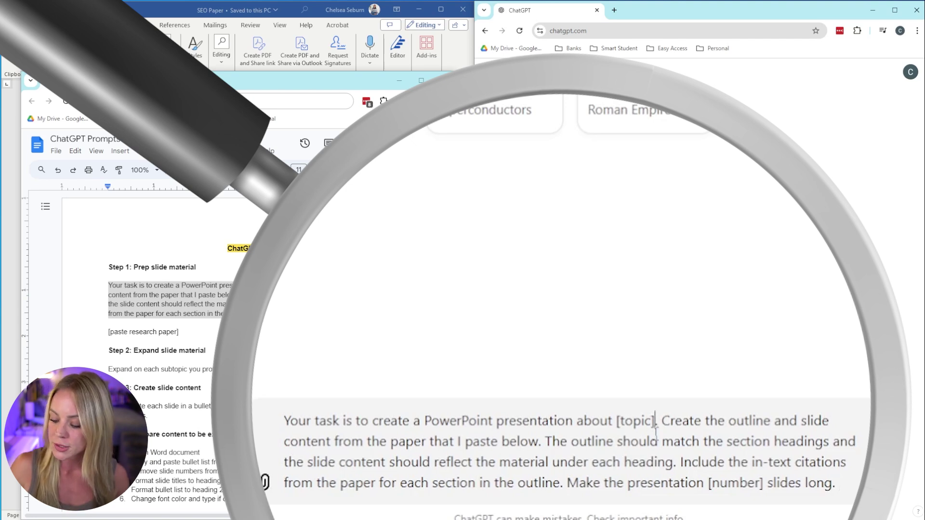
{"action": "key", "text": "BackSpace"}
{"action": "key", "text": "BackSpace"}
{"action": "key", "text": "BackSpace"}
{"action": "key", "text": "BackSpace"}
{"action": "key", "text": "BackSpace"}
{"action": "key", "text": "BackSpace"}
{"action": "key", "text": "BackSpace"}
{"action": "type", "text": "Searc"}
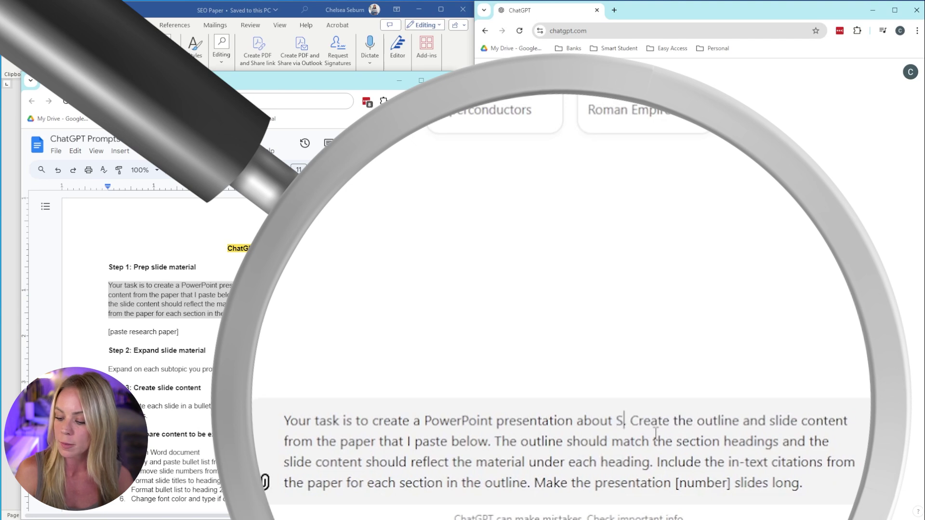
{"action": "type", "text": "h Engine Optim"}
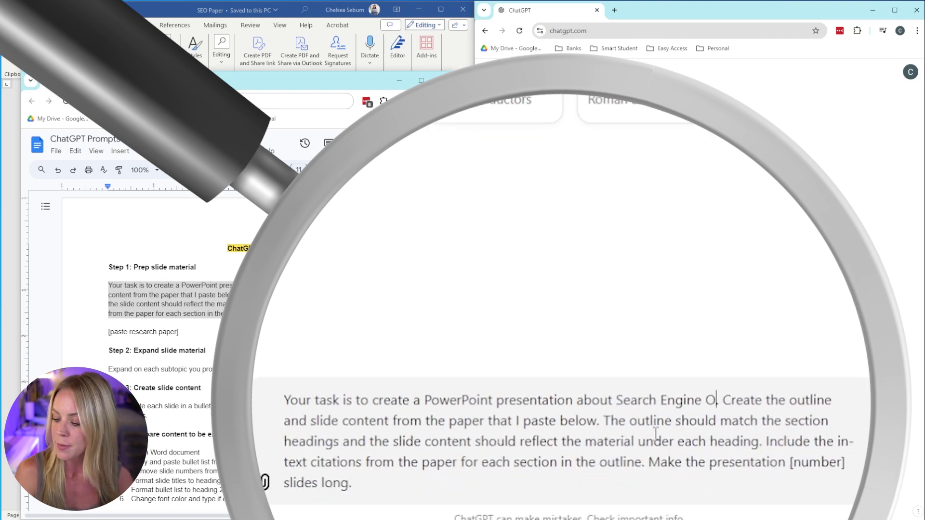
{"action": "type", "text": "ization"}
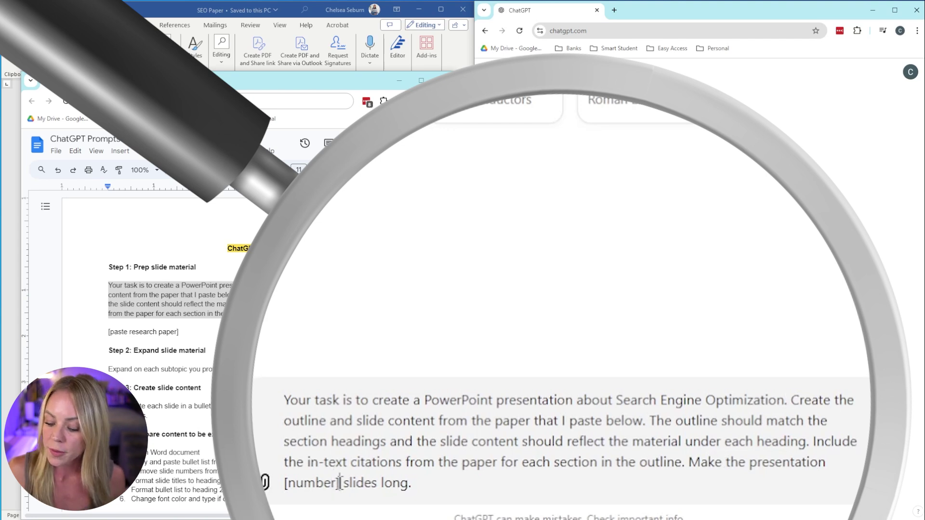
{"action": "left_click_drag", "start_coordinate": [340, 482], "coordinate": [285, 482]}
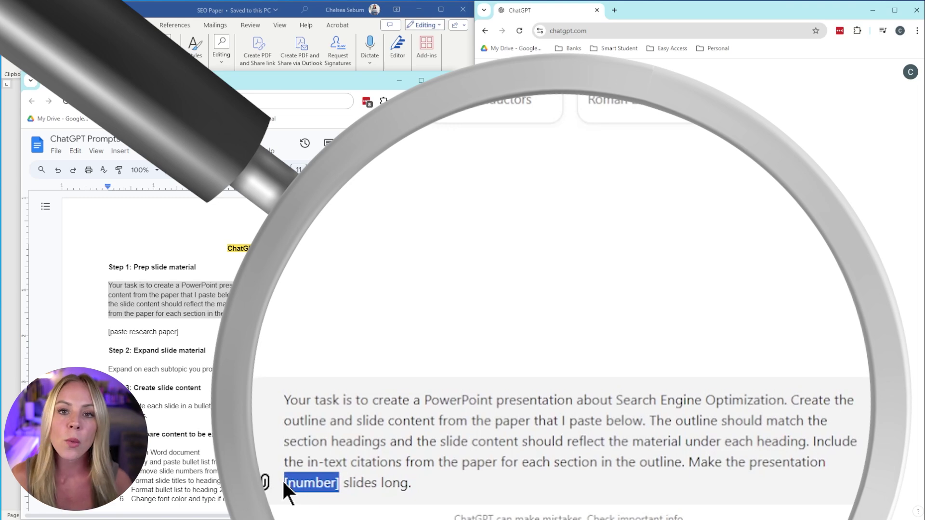
{"action": "type", "text": "10"}
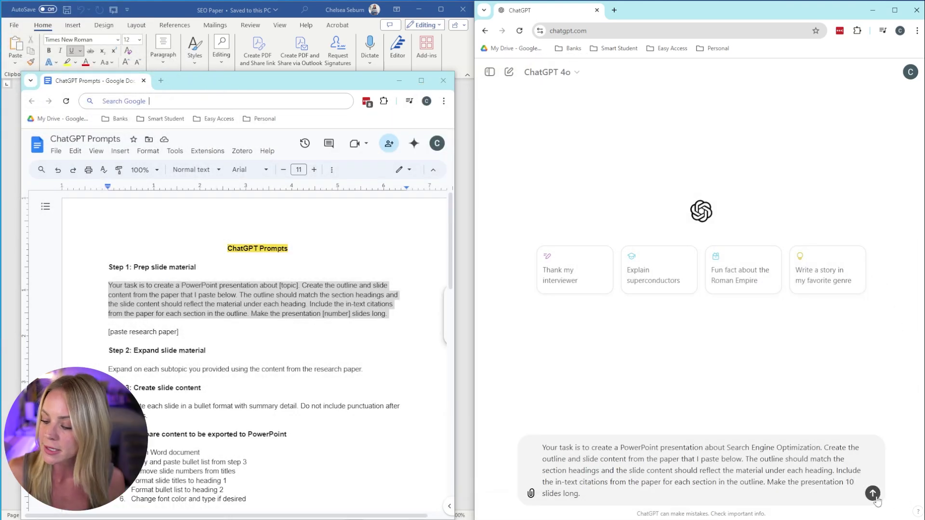
{"action": "left_click", "coordinate": [872, 493]}
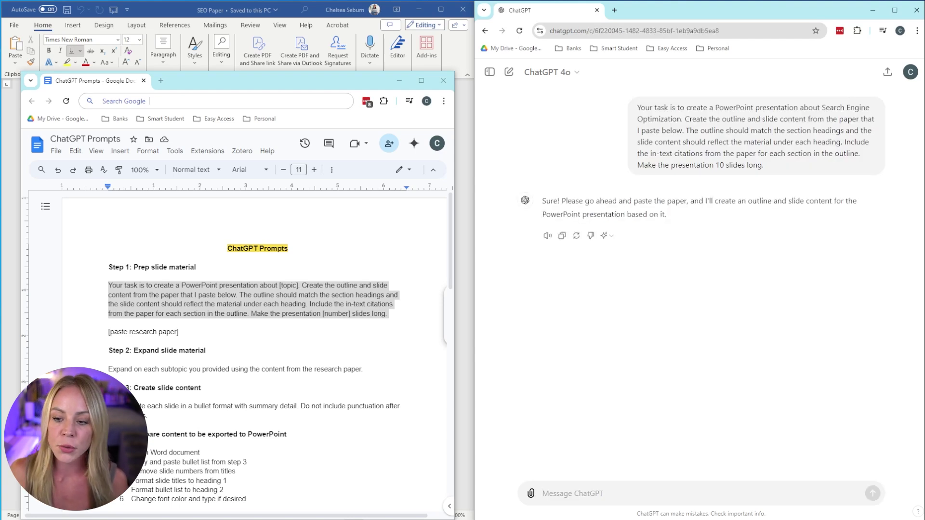
Bring the SEO paper in Word forward and select its entire text.
{"action": "left_click", "coordinate": [398, 81]}
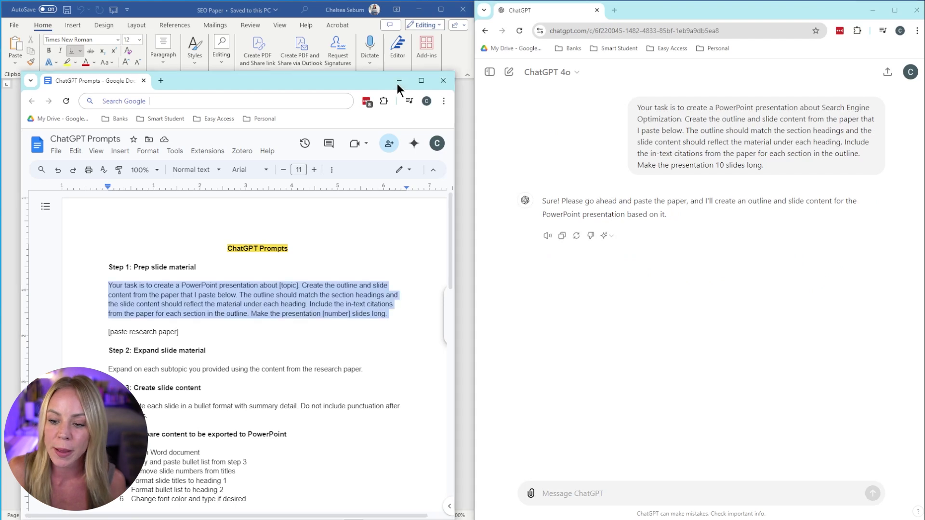
{"action": "left_click", "coordinate": [132, 270]}
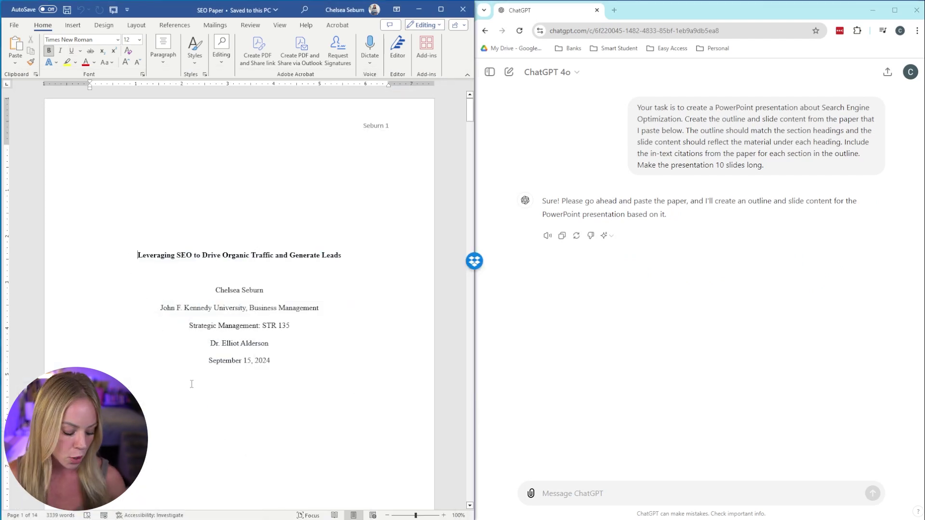
{"action": "key", "text": "ctrl+a"}
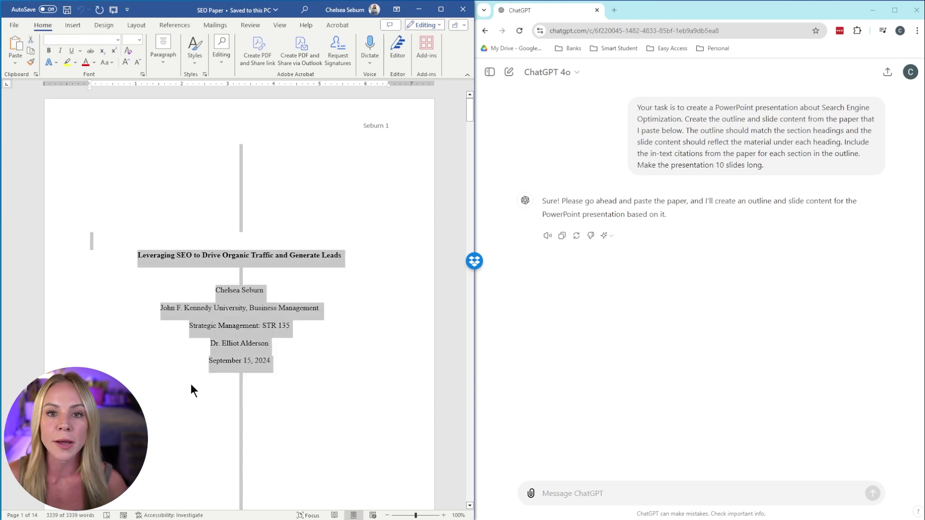
{"action": "left_click_drag", "start_coordinate": [469, 108], "coordinate": [455, 450]}
{"action": "scroll", "coordinate": [450, 246], "scroll_direction": "down", "scroll_amount": 6}
{"action": "scroll", "coordinate": [291, 284], "scroll_direction": "up", "scroll_amount": 10}
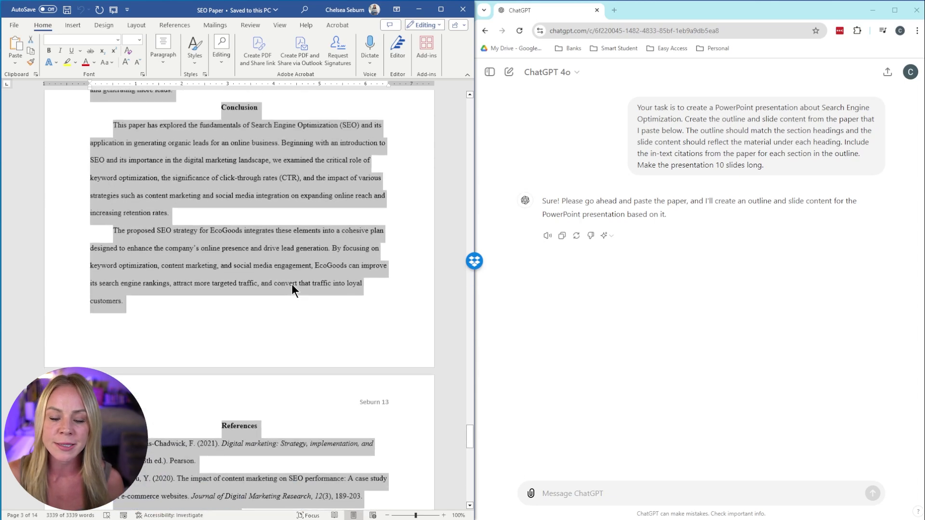
{"action": "scroll", "coordinate": [289, 290], "scroll_direction": "up", "scroll_amount": 10}
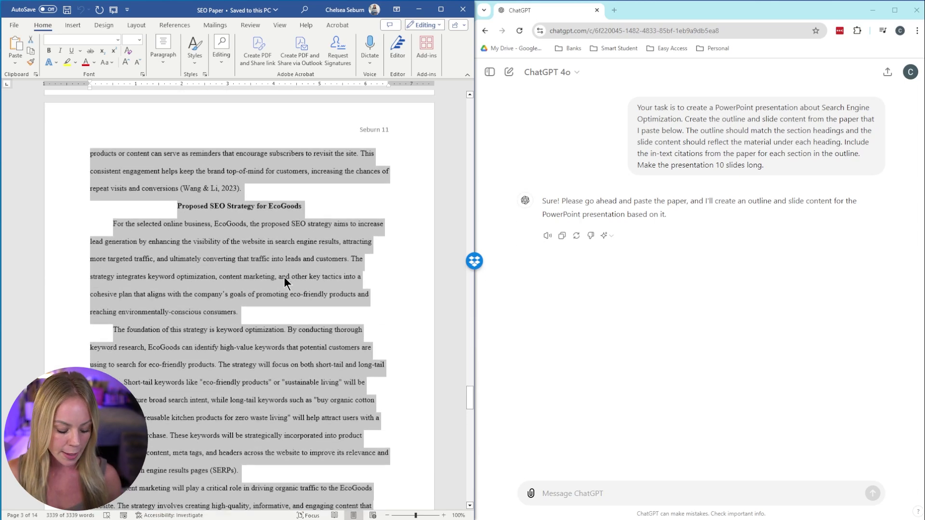
Paste the full SEO paper into ChatGPT and send it.
{"action": "left_click", "coordinate": [610, 500]}
{"action": "key", "text": "ctrl+v"}
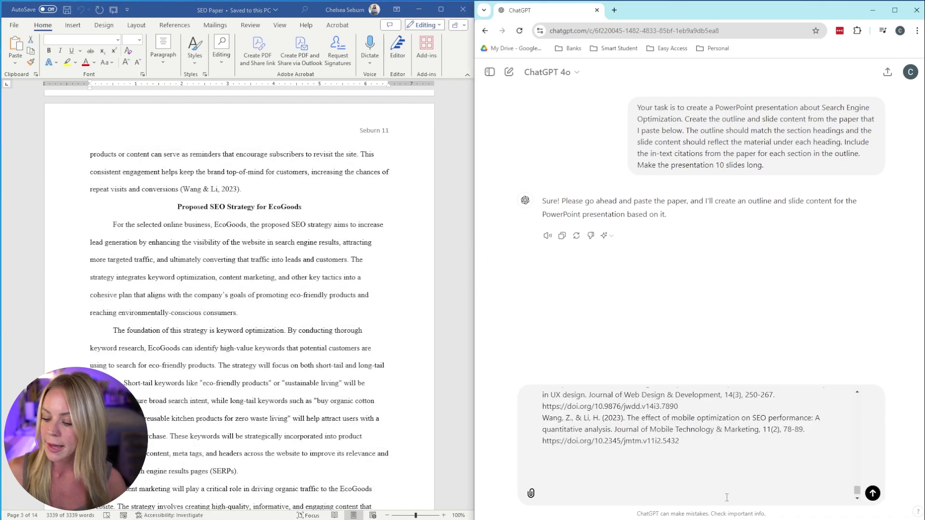
{"action": "left_click", "coordinate": [872, 493]}
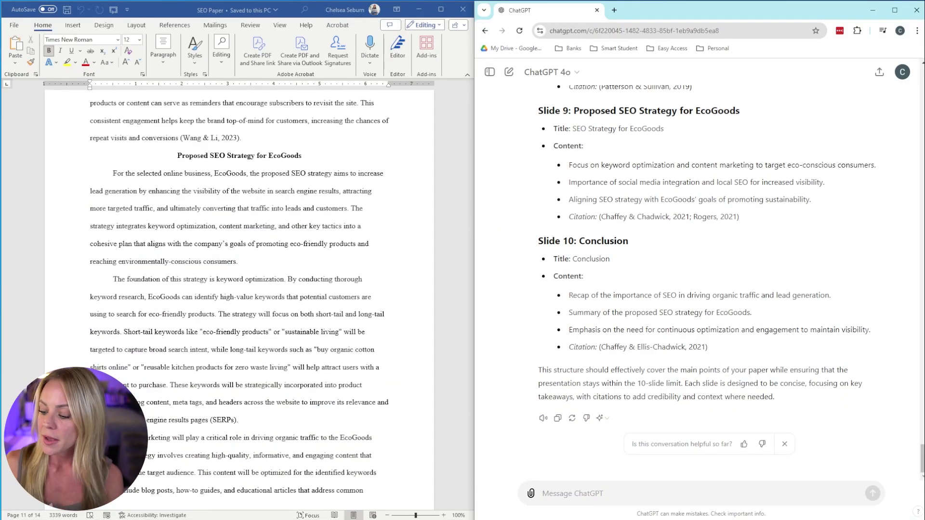
Scroll to the start of ChatGPT's 10-slide outline, then switch to the Paper Outline document.
{"action": "left_click_drag", "start_coordinate": [922, 460], "coordinate": [914, 400]}
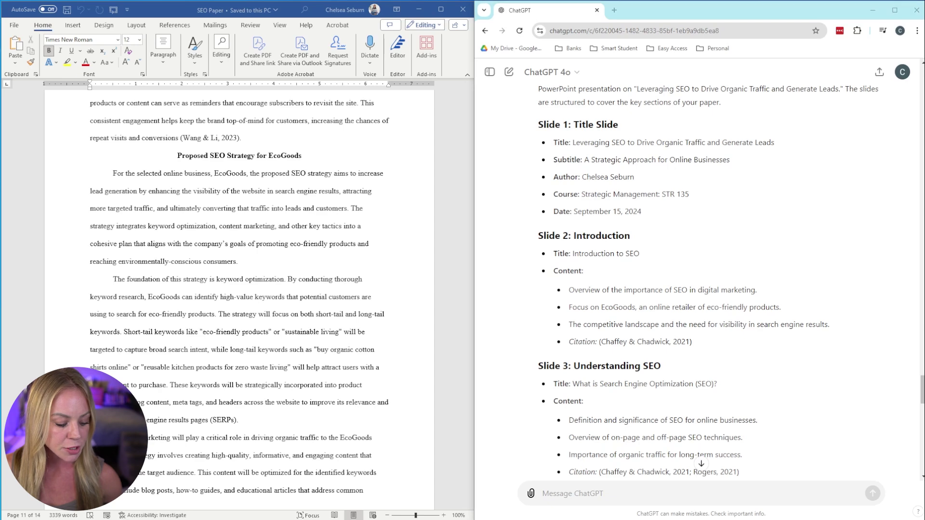
{"action": "key", "text": "alt+Tab"}
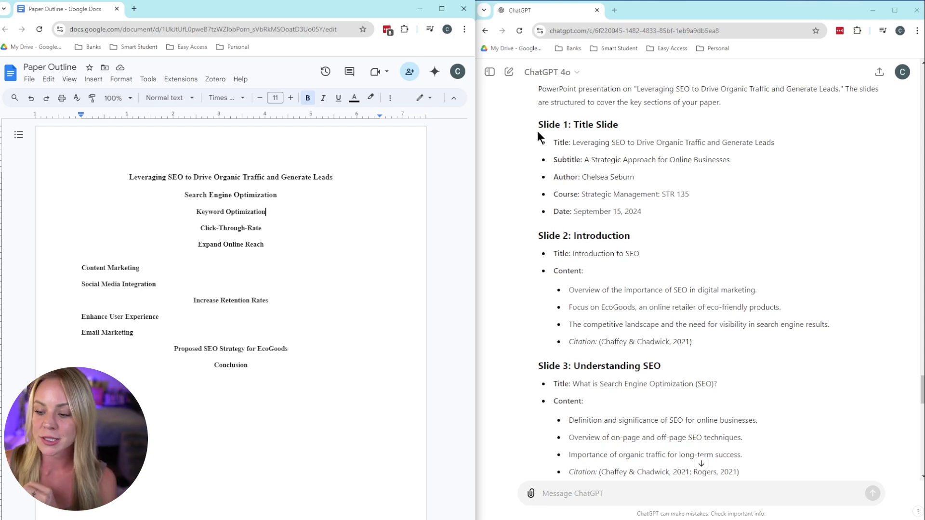
Check the Paper Outline headings, such as Keyword Optimization, against ChatGPT's slides, then minimize the outline.
{"action": "scroll", "coordinate": [538, 219], "scroll_direction": "down", "scroll_amount": 2}
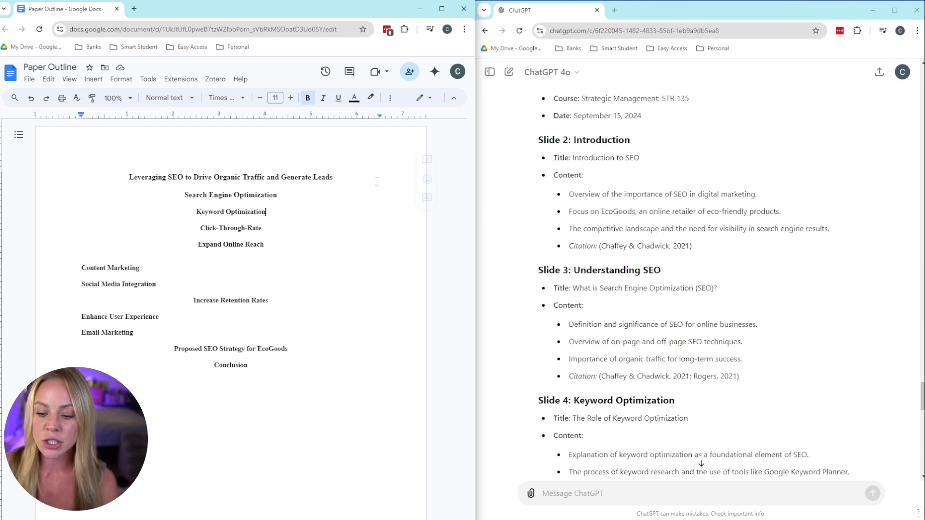
{"action": "left_click", "coordinate": [334, 177]}
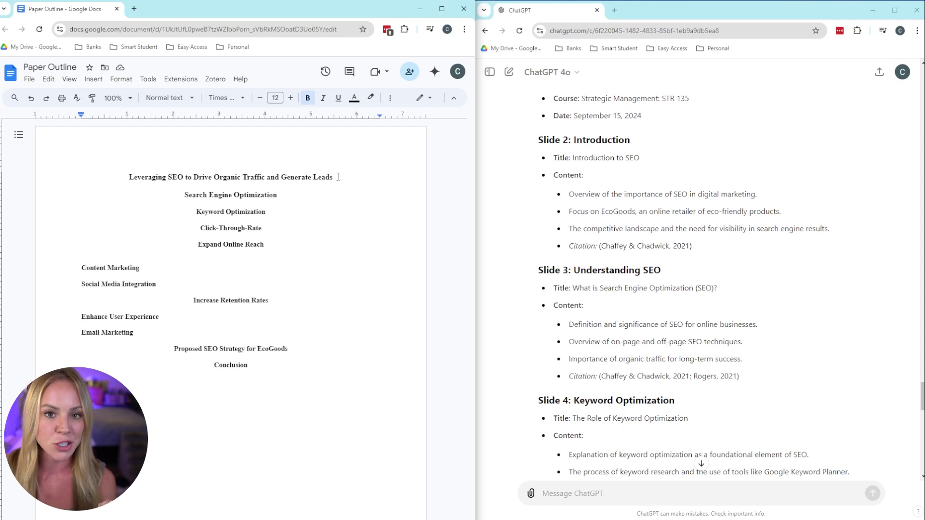
{"action": "scroll", "coordinate": [636, 203], "scroll_direction": "down", "scroll_amount": 3}
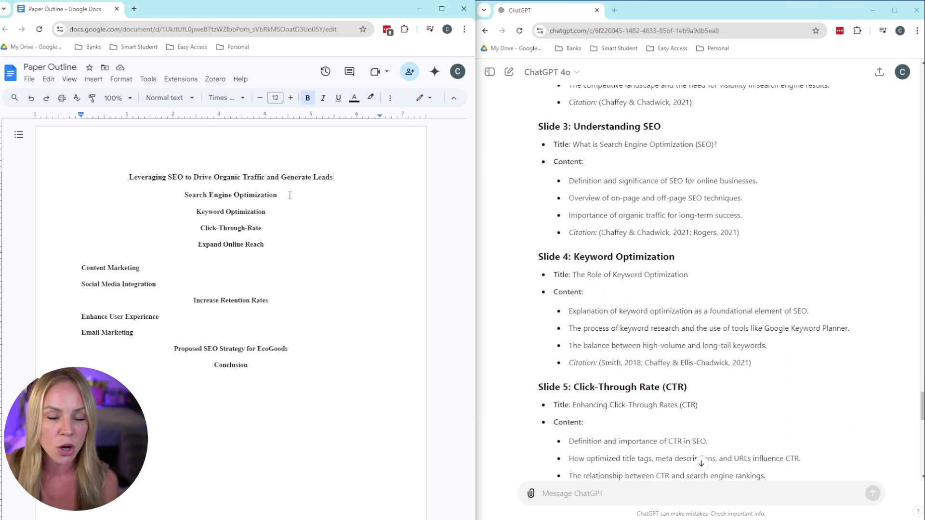
{"action": "left_click", "coordinate": [712, 270]}
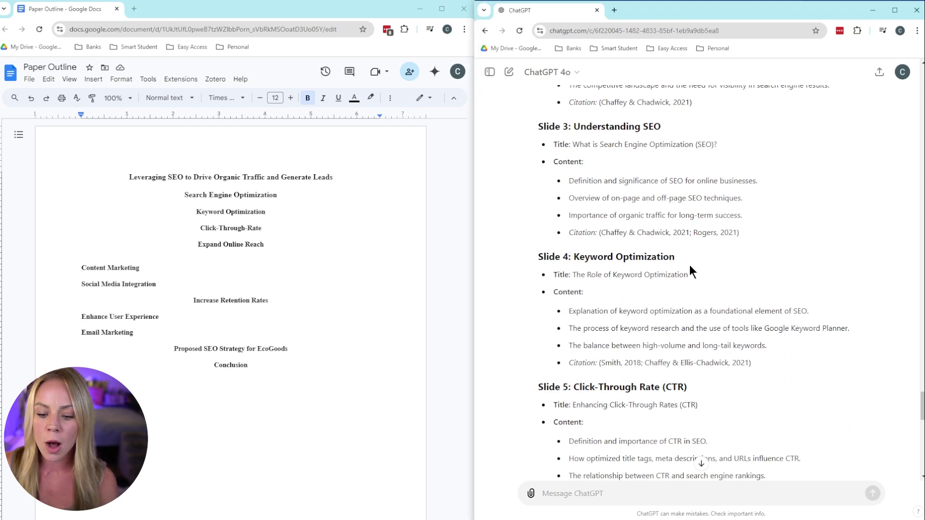
{"action": "left_click", "coordinate": [273, 209]}
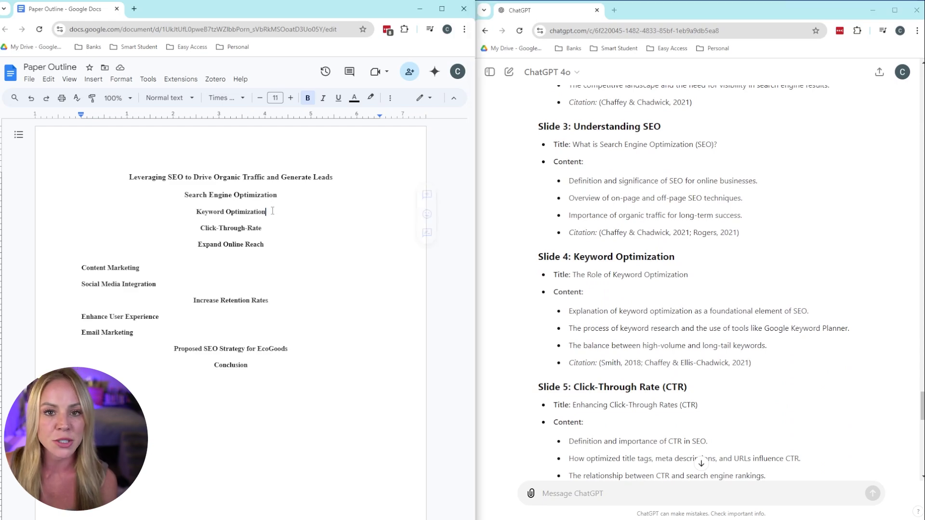
{"action": "left_click", "coordinate": [718, 385]}
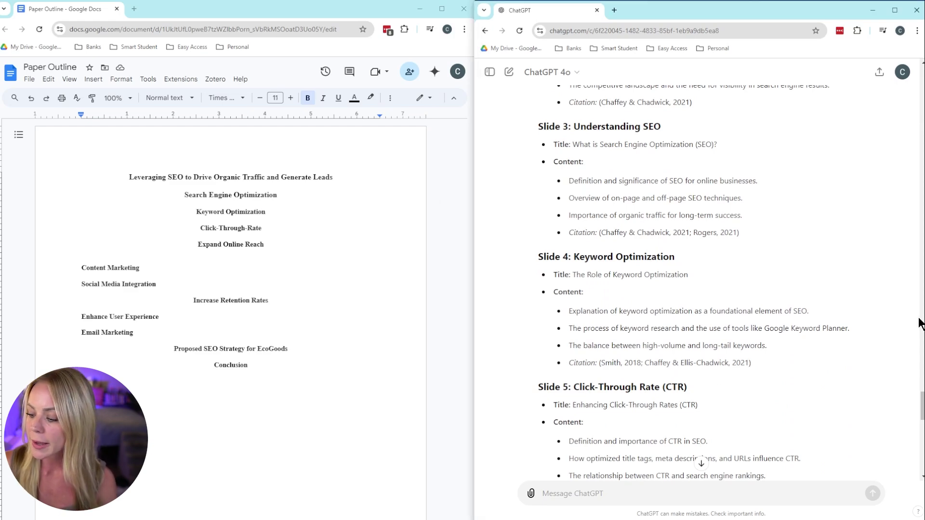
{"action": "scroll", "coordinate": [821, 448], "scroll_direction": "down", "scroll_amount": 6}
{"action": "scroll", "coordinate": [811, 432], "scroll_direction": "down", "scroll_amount": 3}
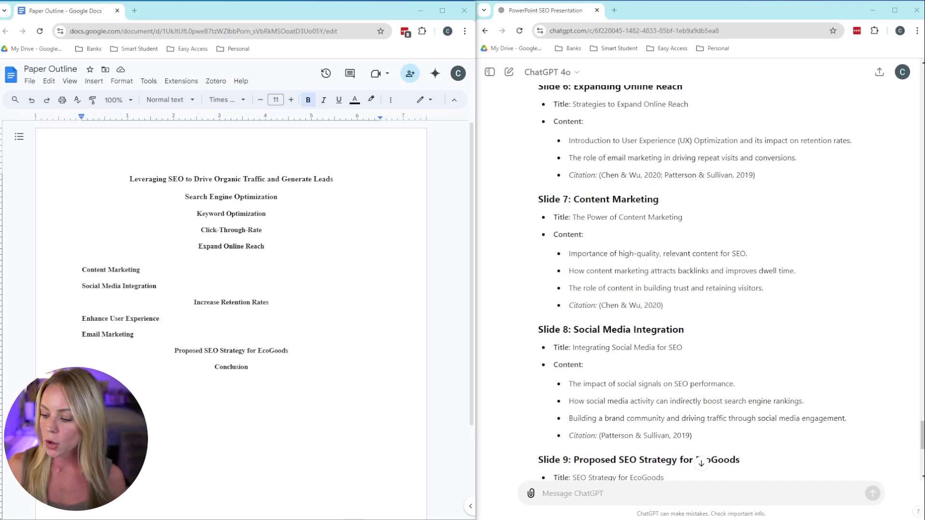
{"action": "scroll", "coordinate": [921, 431], "scroll_direction": "up", "scroll_amount": 4}
{"action": "scroll", "coordinate": [918, 414], "scroll_direction": "up", "scroll_amount": 10}
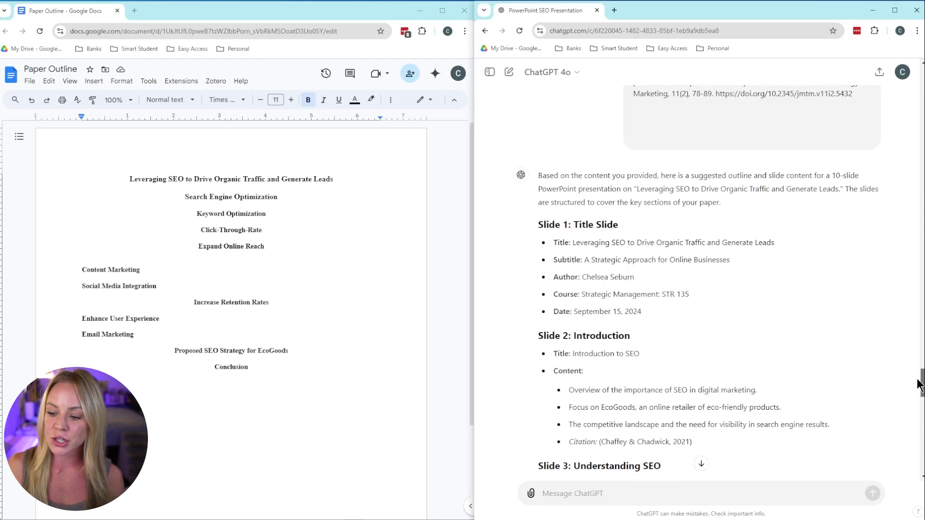
{"action": "scroll", "coordinate": [919, 383], "scroll_direction": "down", "scroll_amount": 1}
{"action": "left_click", "coordinate": [420, 11]}
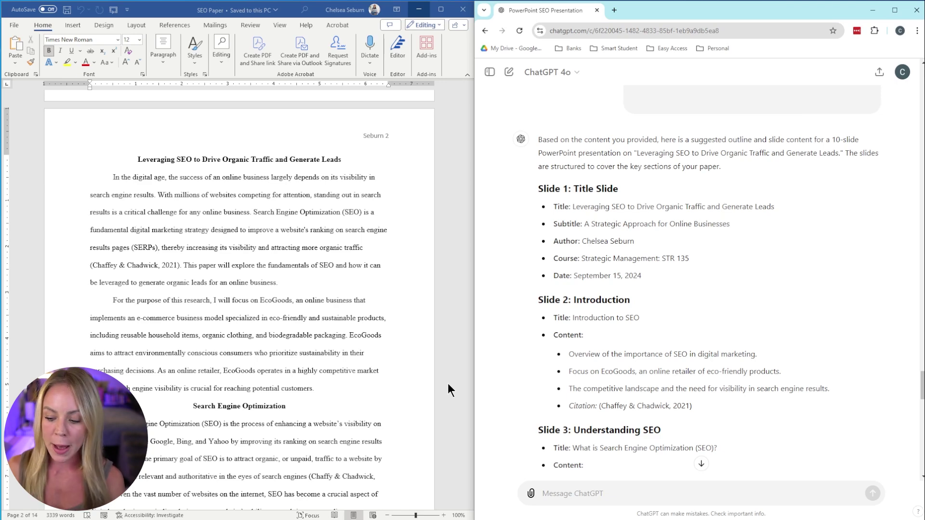
{"action": "scroll", "coordinate": [710, 317], "scroll_direction": "down", "scroll_amount": 2}
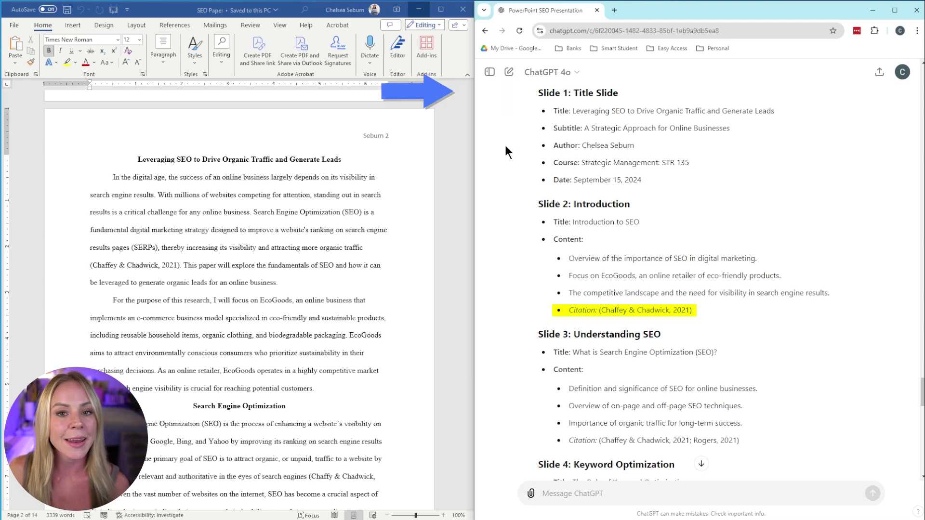
{"action": "left_click", "coordinate": [437, 330]}
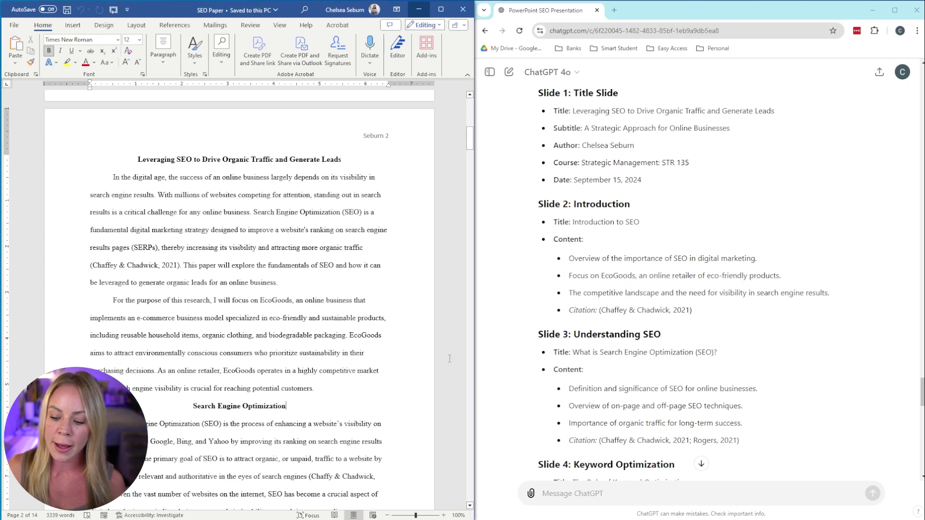
{"action": "left_click_drag", "start_coordinate": [466, 139], "coordinate": [464, 109]}
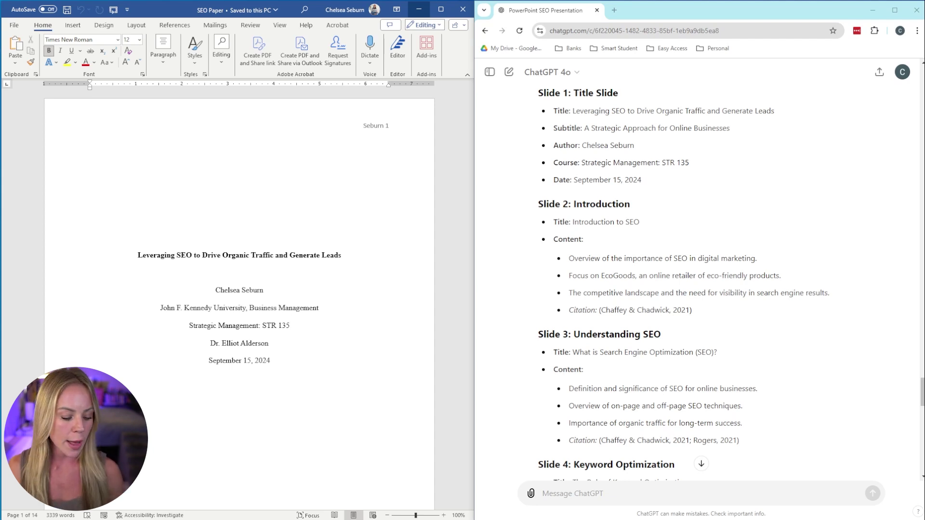
Send ChatGPT the Step 2 prompt from the prompts document to expand each slide's content.
{"action": "key", "text": "alt+Tab"}
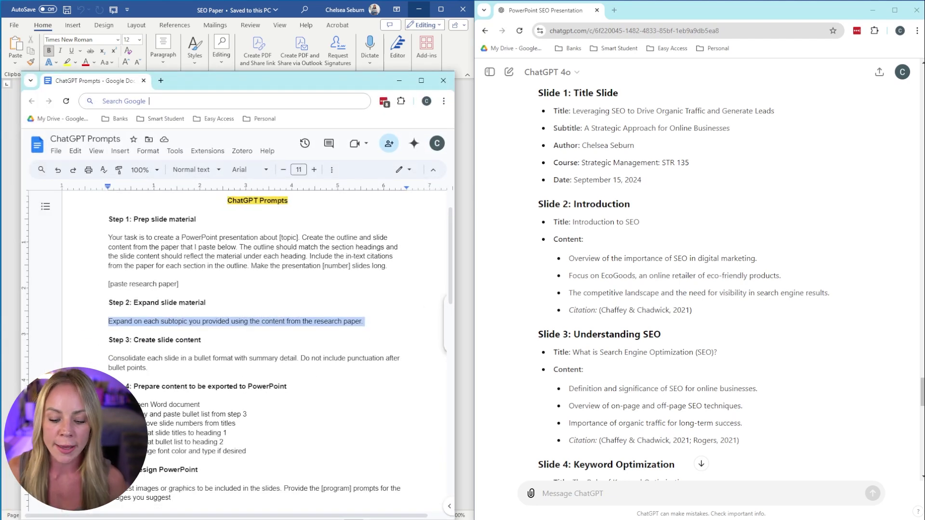
{"action": "left_click", "coordinate": [378, 322]}
{"action": "left_click_drag", "start_coordinate": [366, 321], "coordinate": [89, 322]}
{"action": "key", "text": "ctrl+c"}
{"action": "left_click", "coordinate": [650, 484]}
{"action": "key", "text": "ctrl+v"}
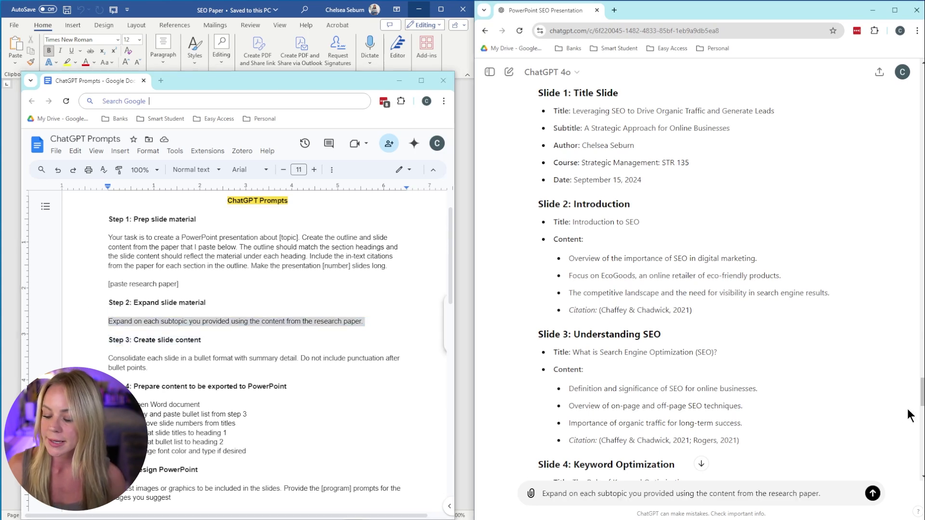
{"action": "left_click", "coordinate": [873, 495]}
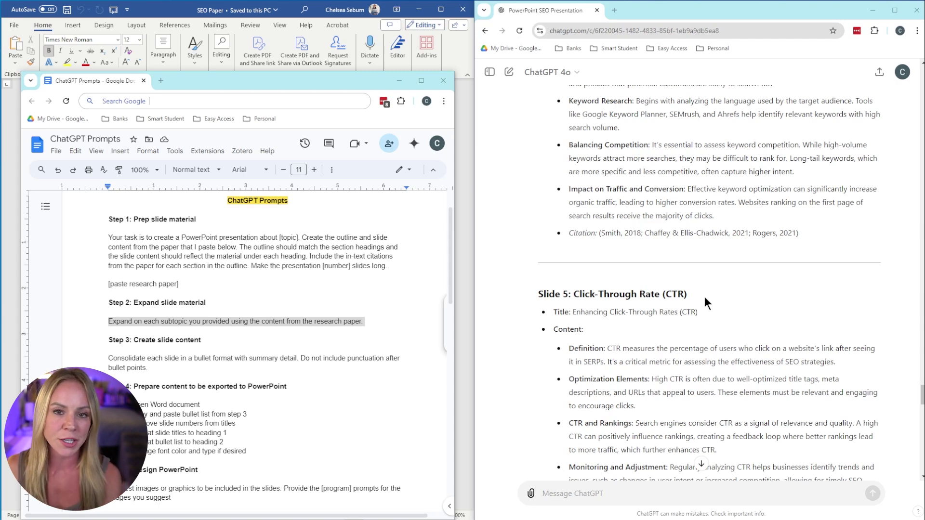
{"action": "scroll", "coordinate": [770, 308], "scroll_direction": "up", "scroll_amount": 10}
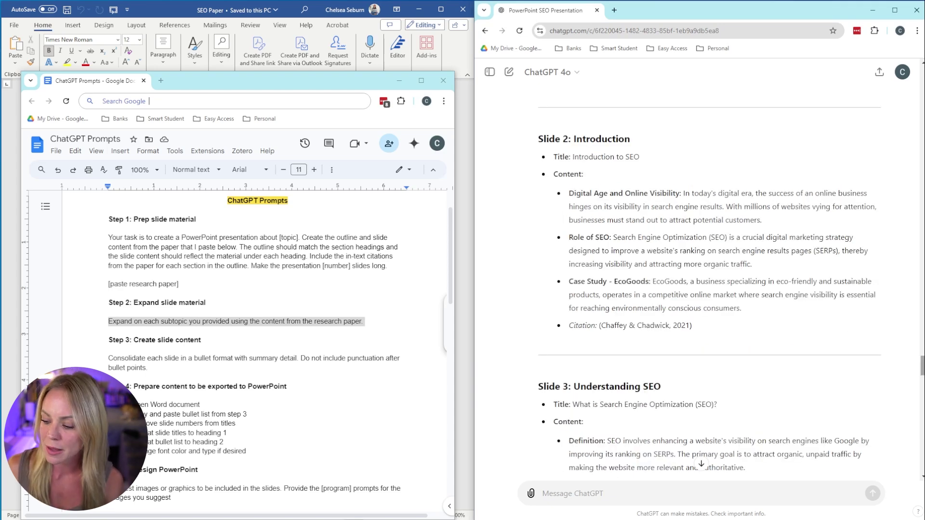
{"action": "left_click_drag", "start_coordinate": [923, 366], "coordinate": [922, 395]}
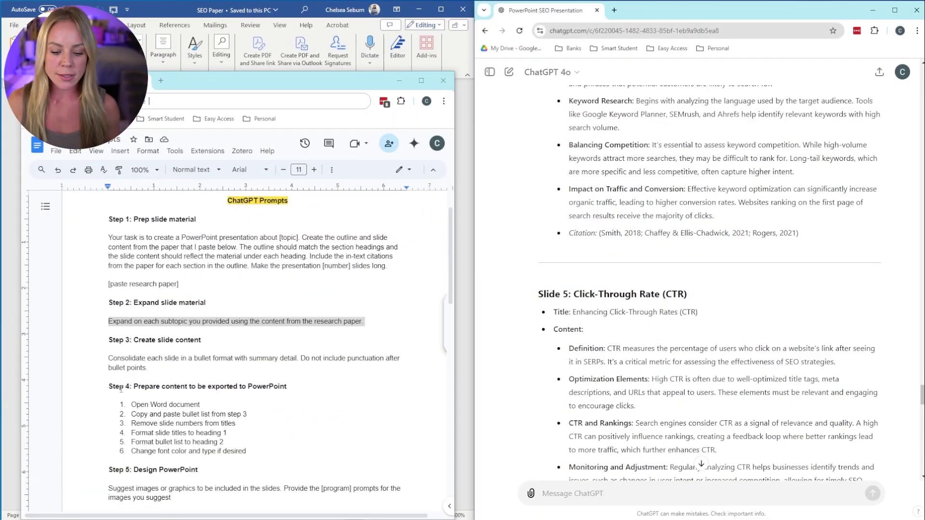
Send ChatGPT the Step 3 prompt to condense each slide into unpunctuated bullets.
{"action": "left_click", "coordinate": [139, 350]}
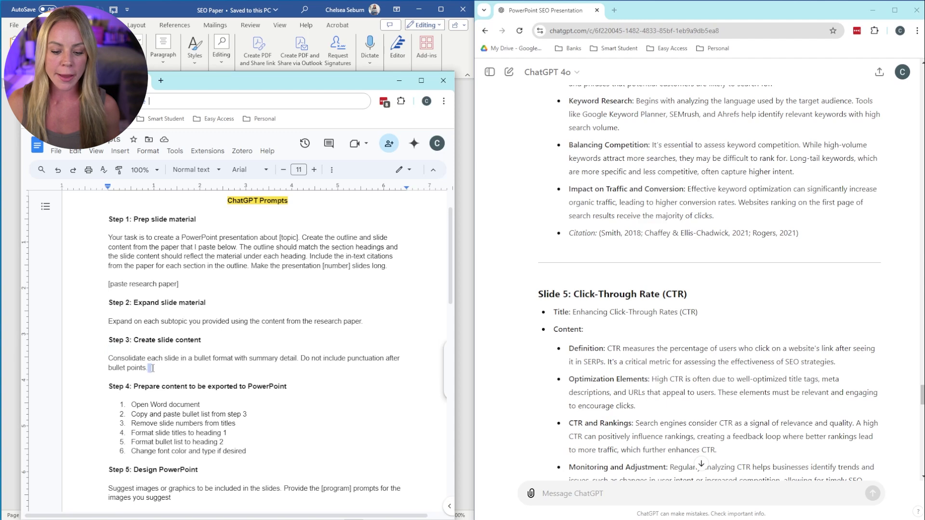
{"action": "left_click_drag", "start_coordinate": [150, 369], "coordinate": [102, 360]}
{"action": "key", "text": "ctrl+c"}
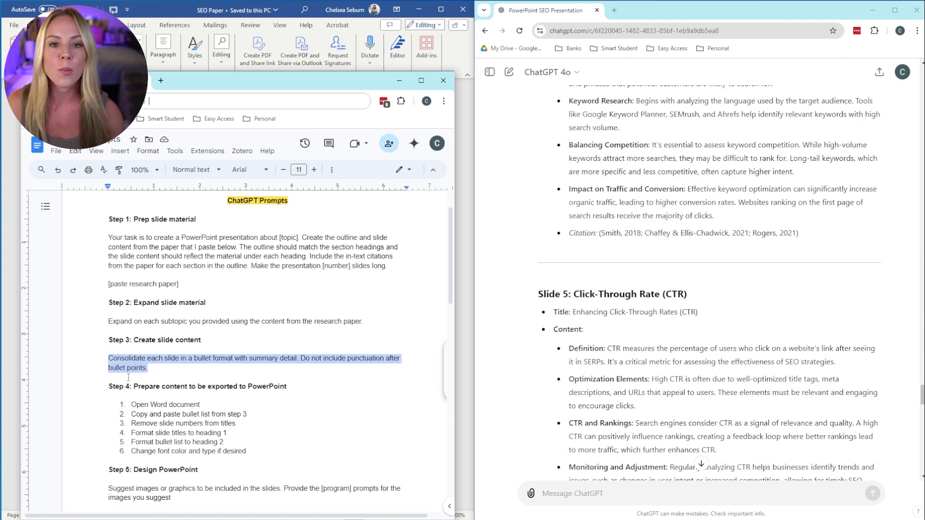
{"action": "left_click", "coordinate": [736, 496]}
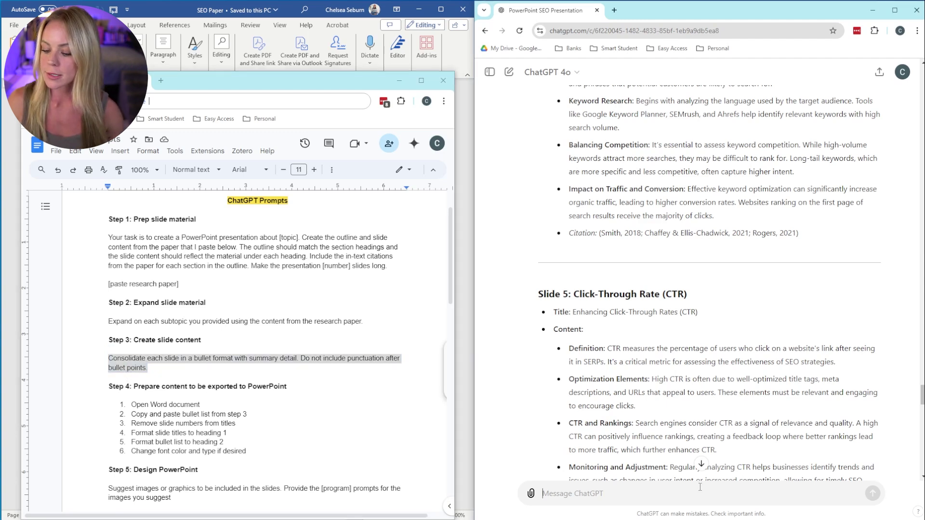
{"action": "key", "text": "ctrl+v"}
{"action": "key", "text": "Return"}
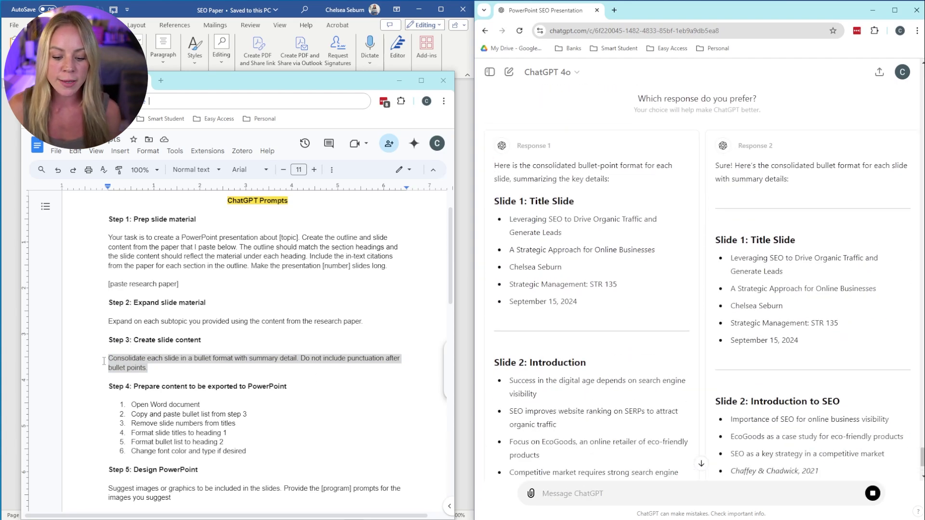
{"action": "scroll", "coordinate": [104, 361], "scroll_direction": "down", "scroll_amount": 2}
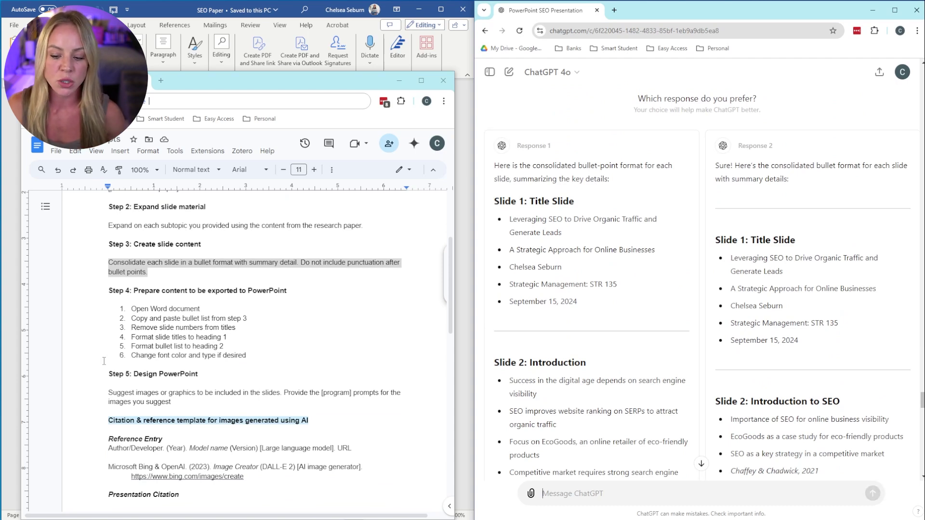
{"action": "scroll", "coordinate": [856, 409], "scroll_direction": "down", "scroll_amount": 3}
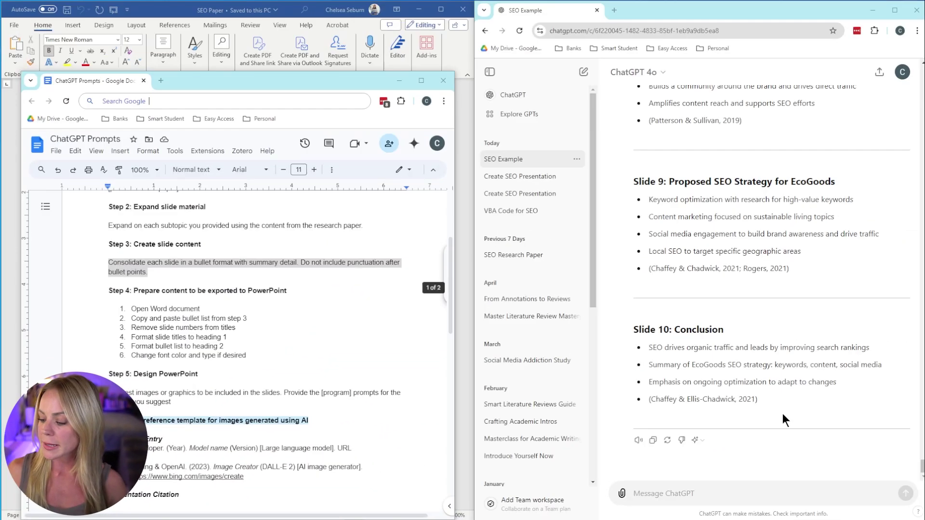
{"action": "left_click_drag", "start_coordinate": [920, 477], "coordinate": [919, 432]}
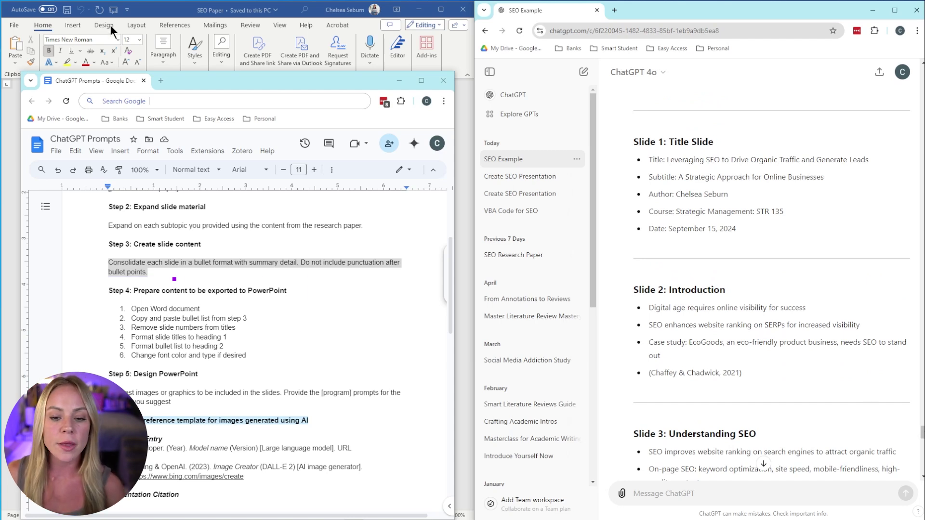
Create a new blank Word document.
{"action": "left_click", "coordinate": [153, 18]}
{"action": "left_click", "coordinate": [14, 25]}
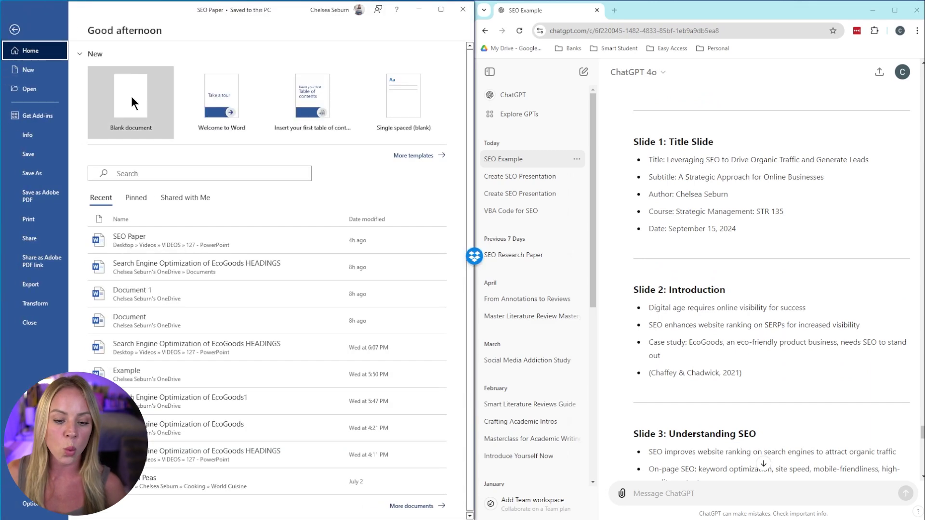
{"action": "left_click", "coordinate": [141, 116]}
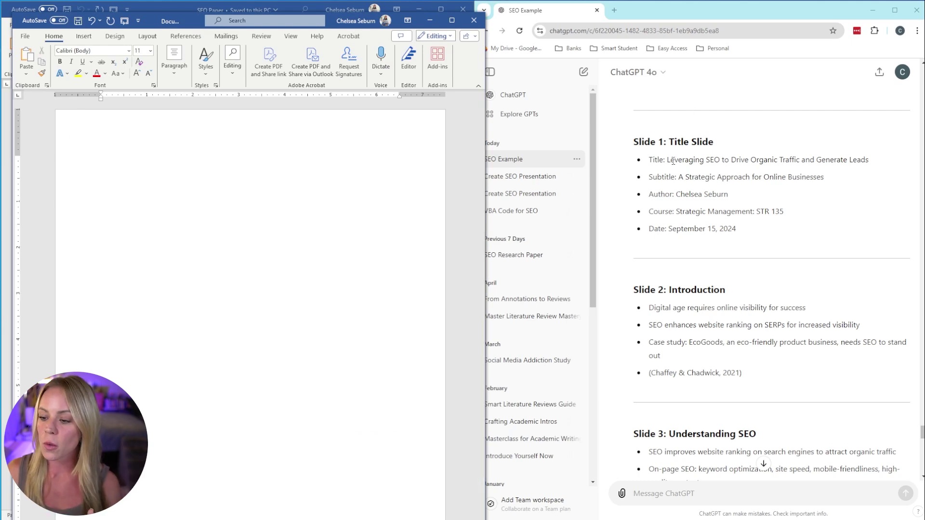
Copy ChatGPT's condensed outline, Slide 1 through Slide 10, into the blank Word document.
{"action": "left_click", "coordinate": [639, 154]}
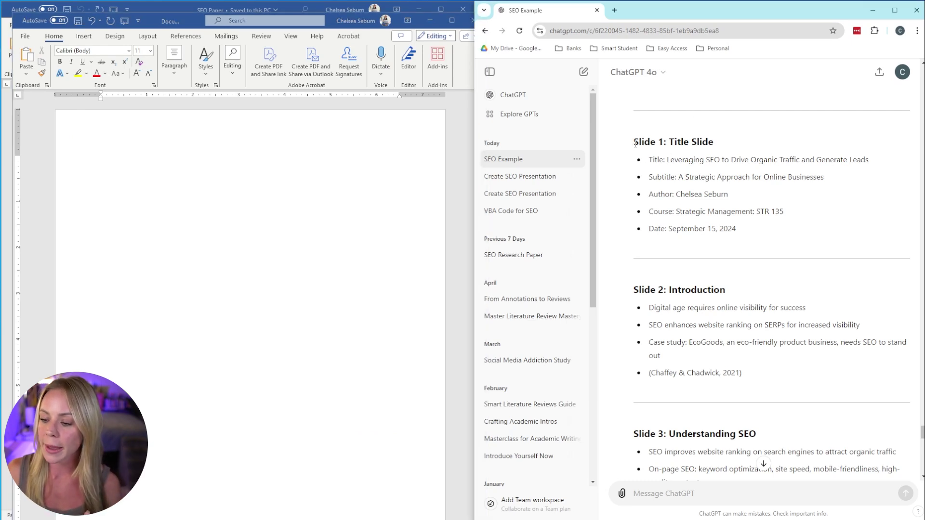
{"action": "left_click_drag", "start_coordinate": [633, 143], "coordinate": [807, 400]}
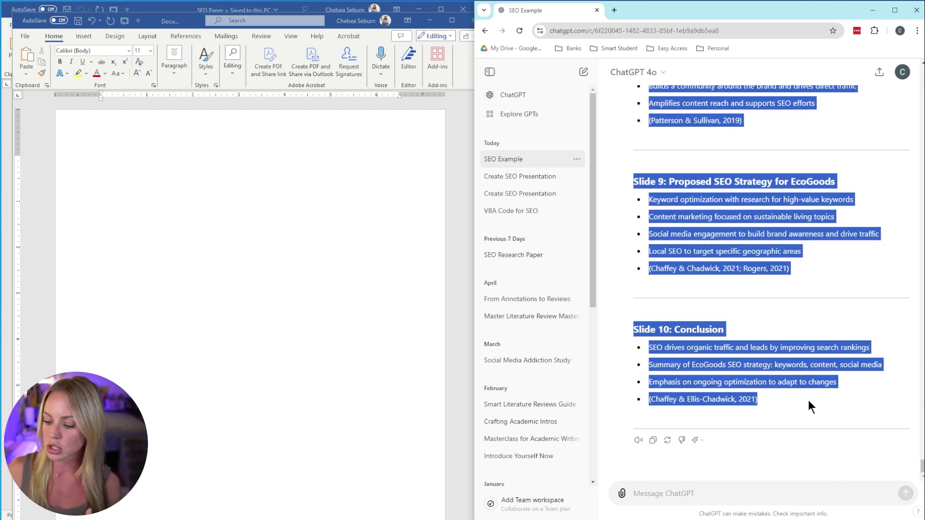
{"action": "key", "text": "ctrl+c"}
{"action": "left_click", "coordinate": [118, 169]}
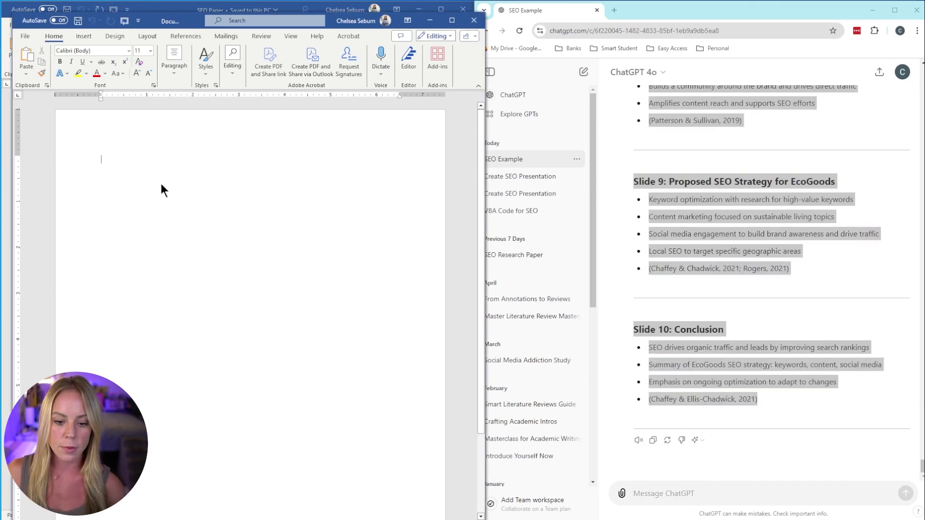
{"action": "key", "text": "ctrl+v"}
{"action": "scroll", "coordinate": [328, 400], "scroll_direction": "up", "scroll_amount": 15}
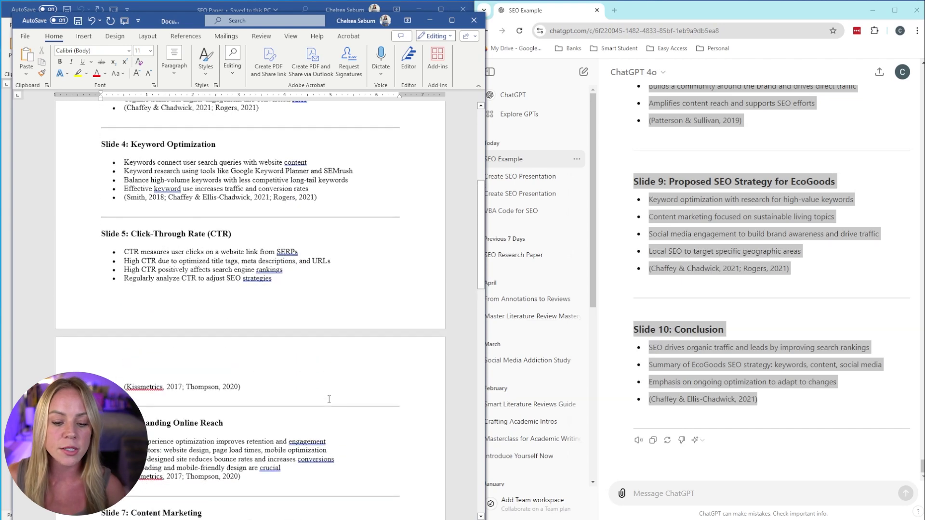
{"action": "scroll", "coordinate": [329, 400], "scroll_direction": "up", "scroll_amount": 1}
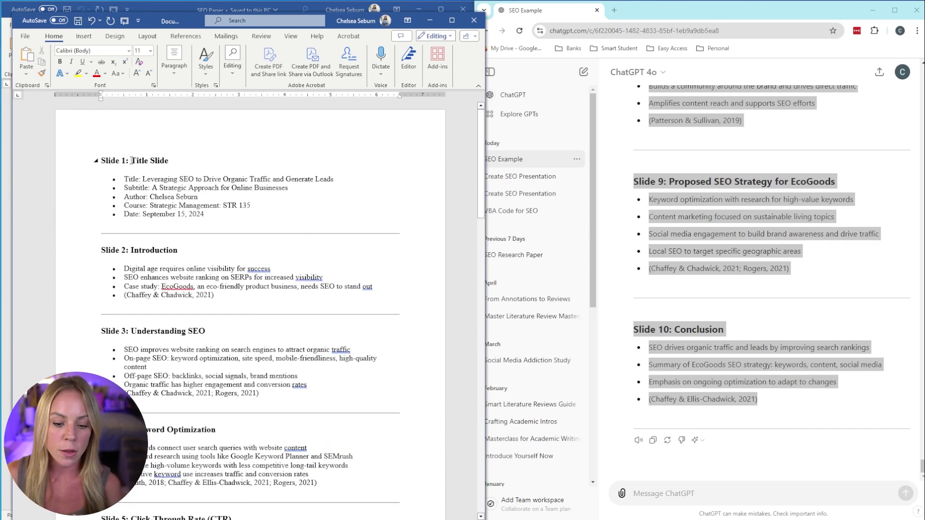
Delete the 'Slide 1:', 'Slide 2:' and 'Slide 3:' prefixes from the first three headings.
{"action": "left_click_drag", "start_coordinate": [131, 161], "coordinate": [103, 163]}
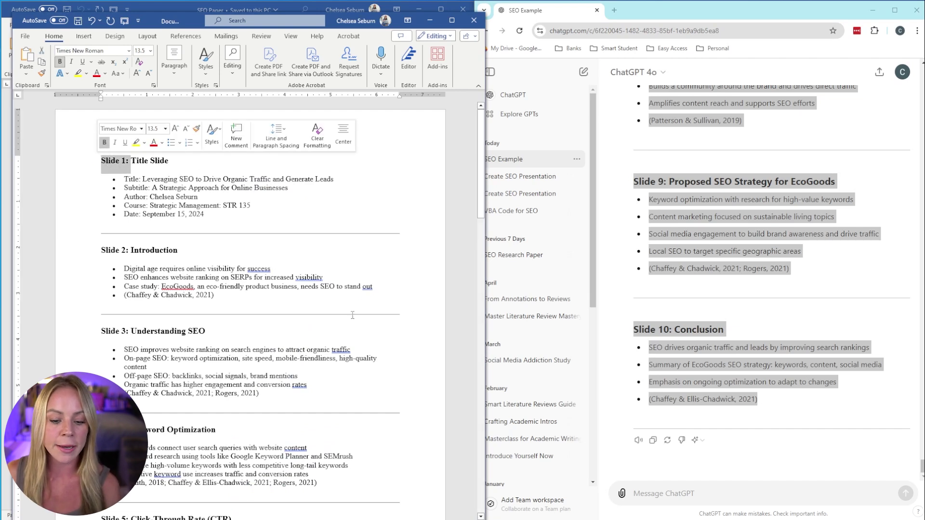
{"action": "key", "text": "BackSpace"}
{"action": "left_click_drag", "start_coordinate": [131, 251], "coordinate": [101, 250]}
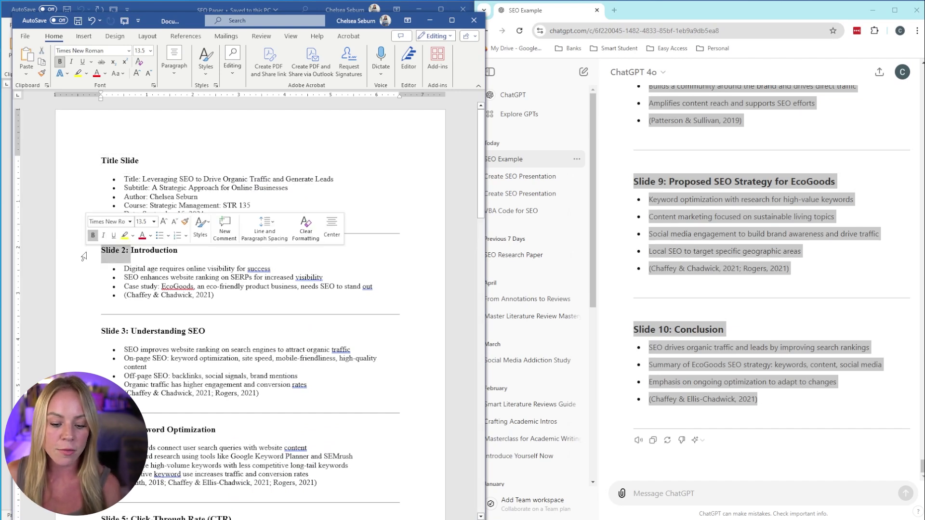
{"action": "key", "text": "BackSpace"}
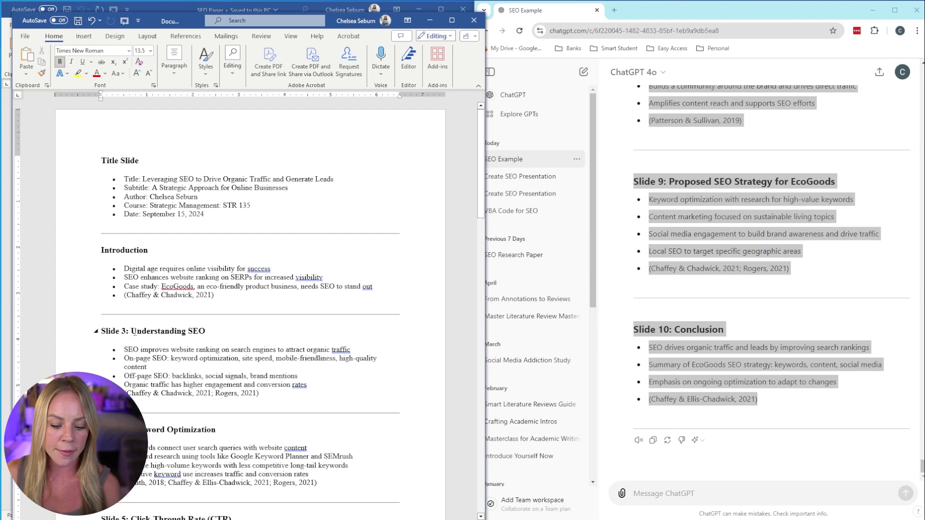
{"action": "left_click_drag", "start_coordinate": [131, 331], "coordinate": [102, 331]}
{"action": "key", "text": "BackSpace"}
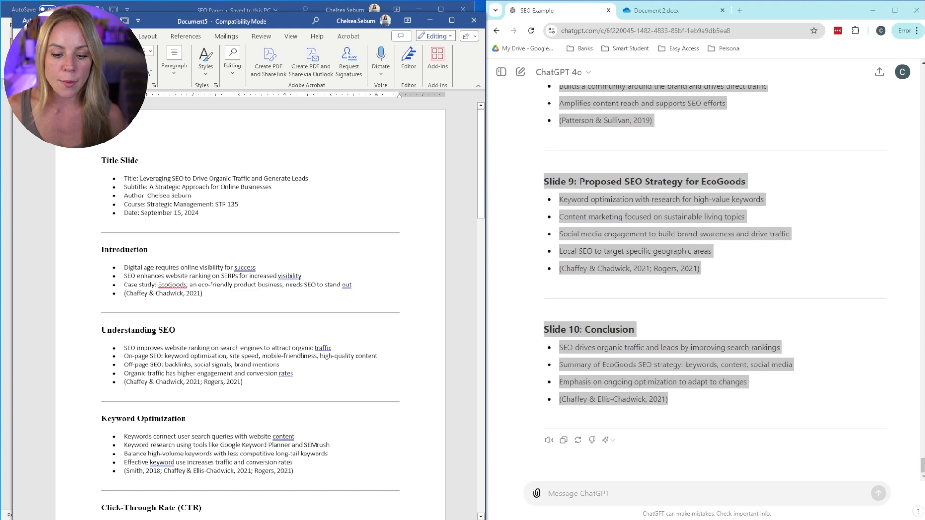
Remove the Title Slide heading and the Title: and Subtitle: labels from the opening lines.
{"action": "left_click_drag", "start_coordinate": [140, 178], "coordinate": [124, 179]}
{"action": "key", "text": "BackSpace"}
{"action": "key", "text": "BackSpace"}
{"action": "key", "text": "BackSpace"}
{"action": "key", "text": "BackSpace"}
{"action": "key", "text": "BackSpace"}
{"action": "key", "text": "BackSpace"}
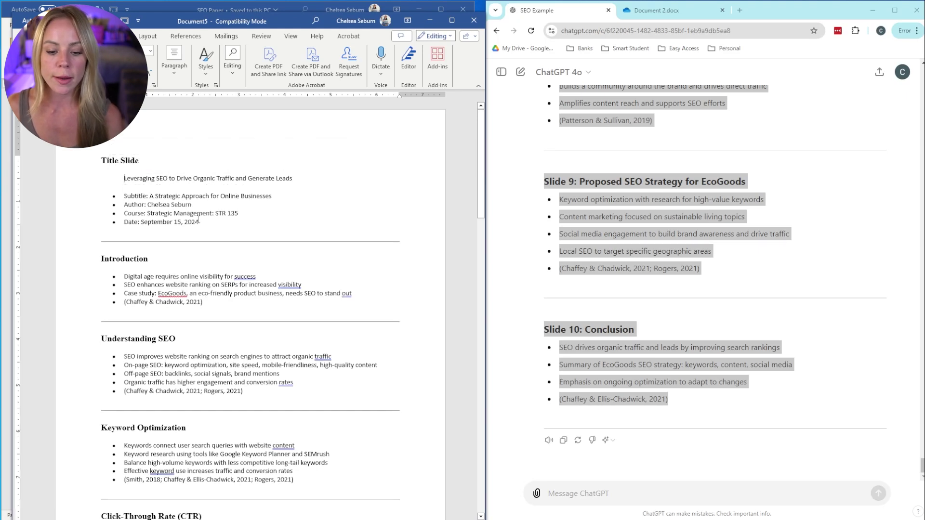
{"action": "key", "text": "BackSpace"}
{"action": "key", "text": "BackSpace"}
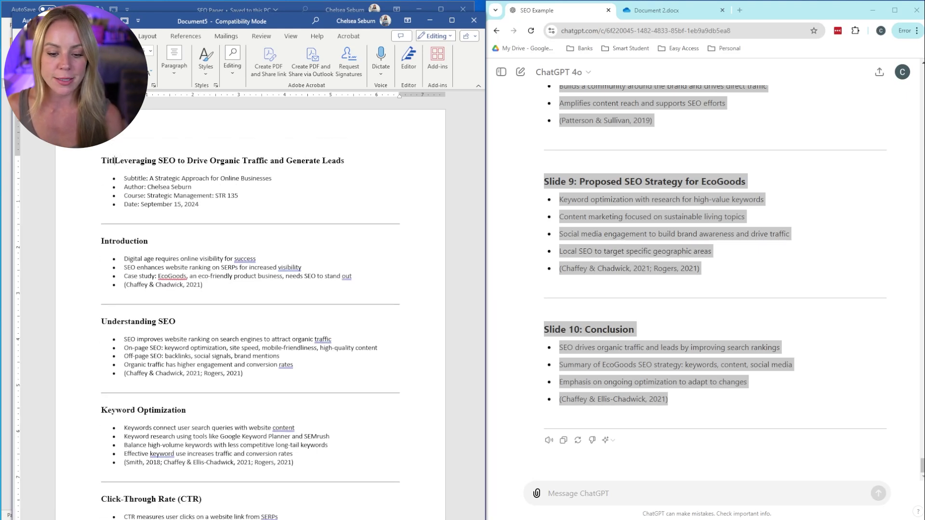
{"action": "key", "text": "BackSpace"}
{"action": "key", "text": "BackSpace"}
{"action": "key", "text": "BackSpace"}
{"action": "key", "text": "BackSpace"}
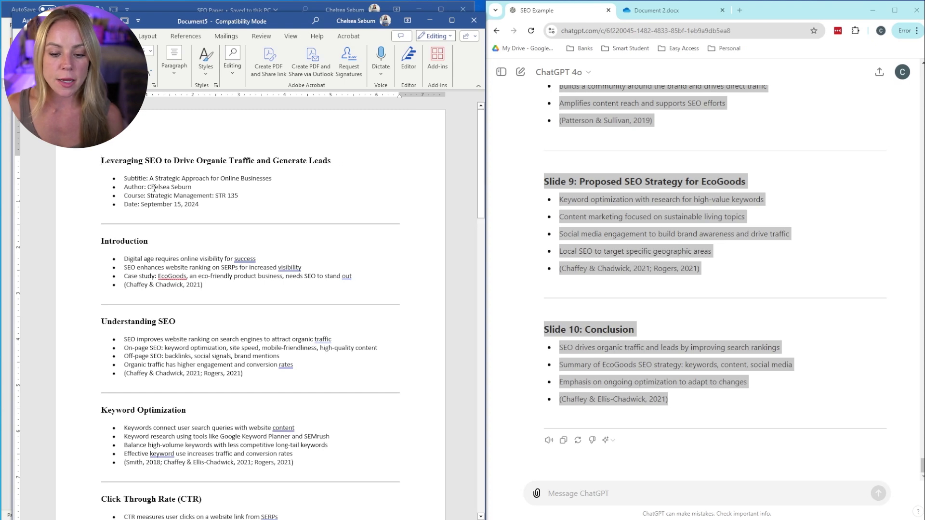
{"action": "left_click_drag", "start_coordinate": [137, 180], "coordinate": [125, 180]}
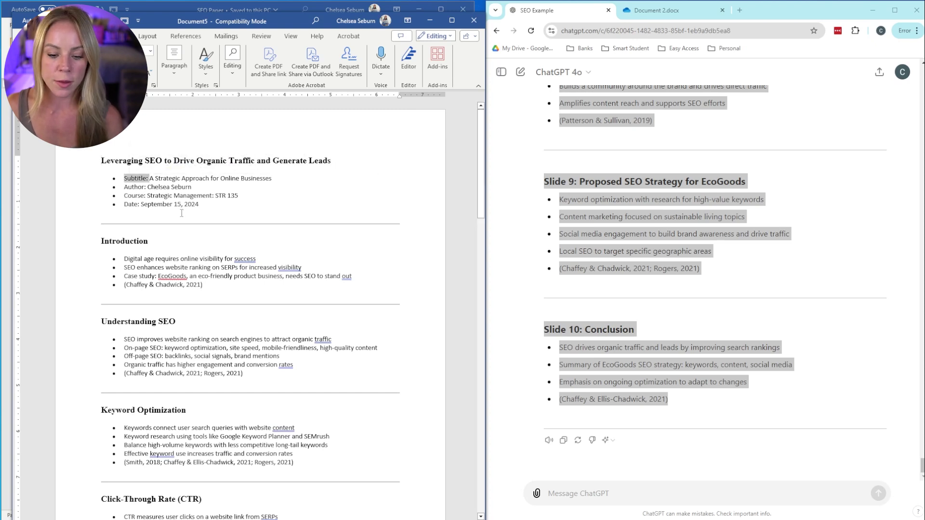
{"action": "key", "text": "BackSpace"}
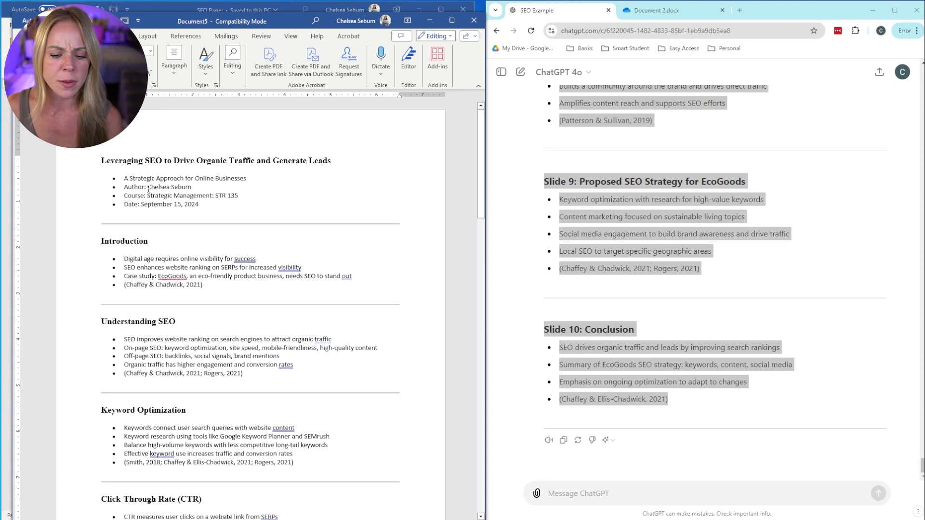
Delete the Author, Course and Date labels from the title bullets.
{"action": "key", "text": "BackSpace"}
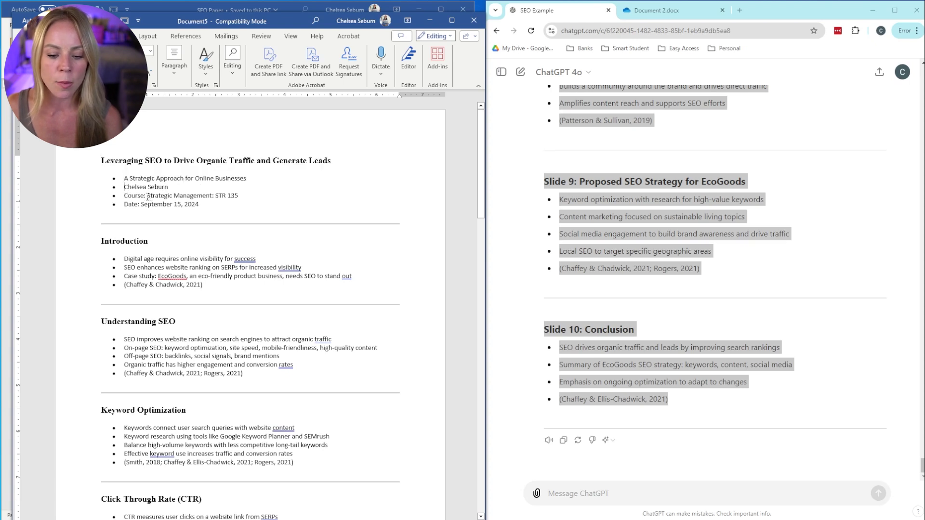
{"action": "key", "text": "BackSpace"}
{"action": "left_click_drag", "start_coordinate": [142, 205], "coordinate": [124, 205]}
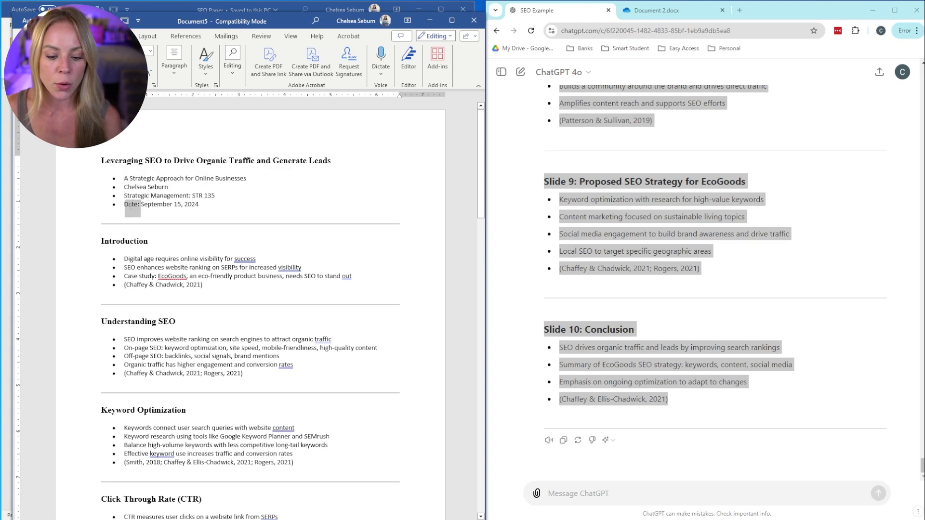
{"action": "key", "text": "BackSpace"}
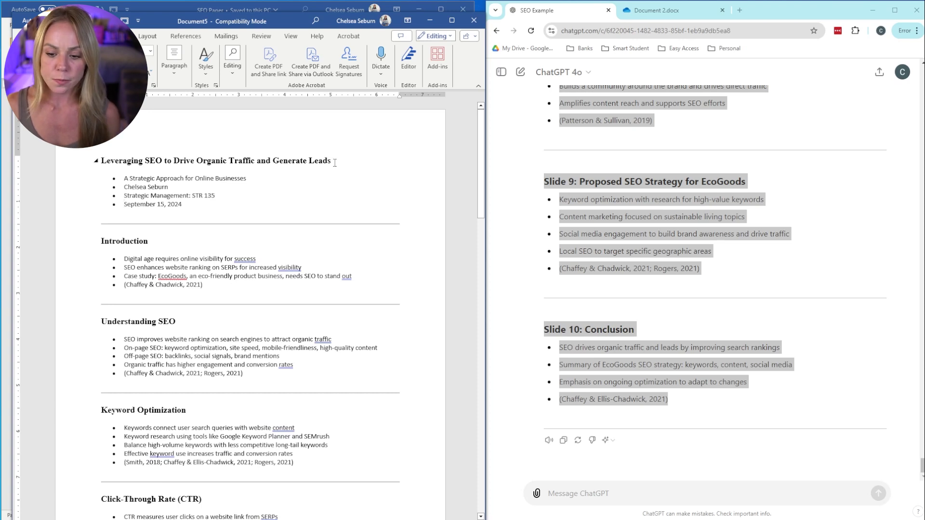
Select the main title with the Introduction, Understanding SEO, Keyword Optimization, CTR and Expanding Online Reach headings.
{"action": "left_click_drag", "start_coordinate": [334, 163], "coordinate": [98, 161]}
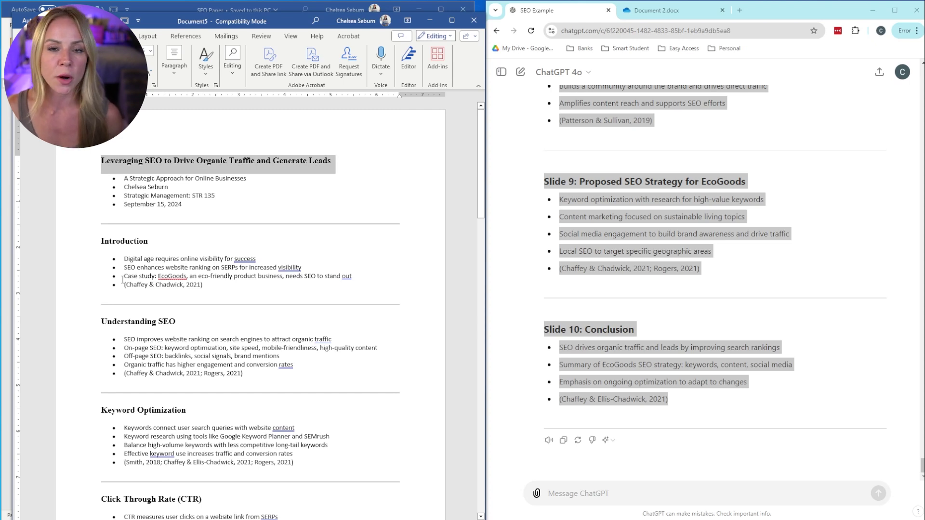
{"action": "left_click", "coordinate": [100, 231], "text": "ctrl"}
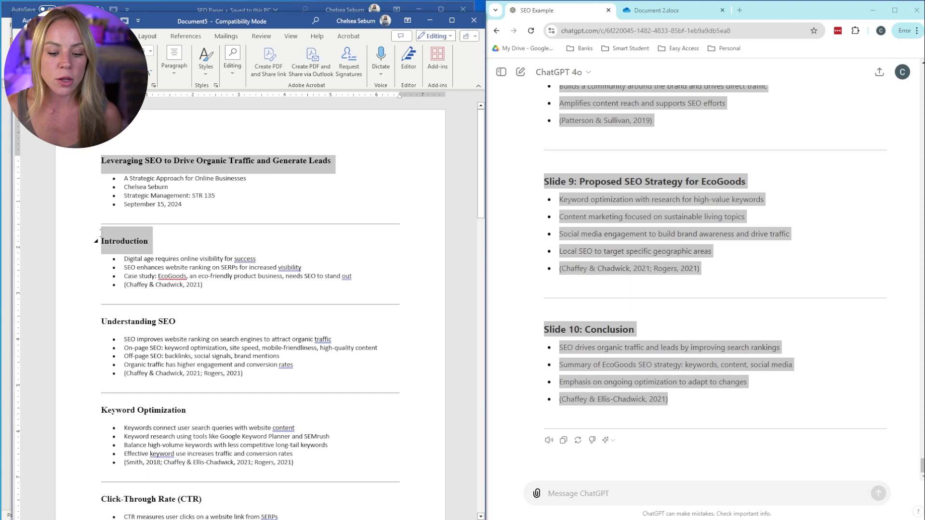
{"action": "left_click", "coordinate": [186, 324], "text": "ctrl"}
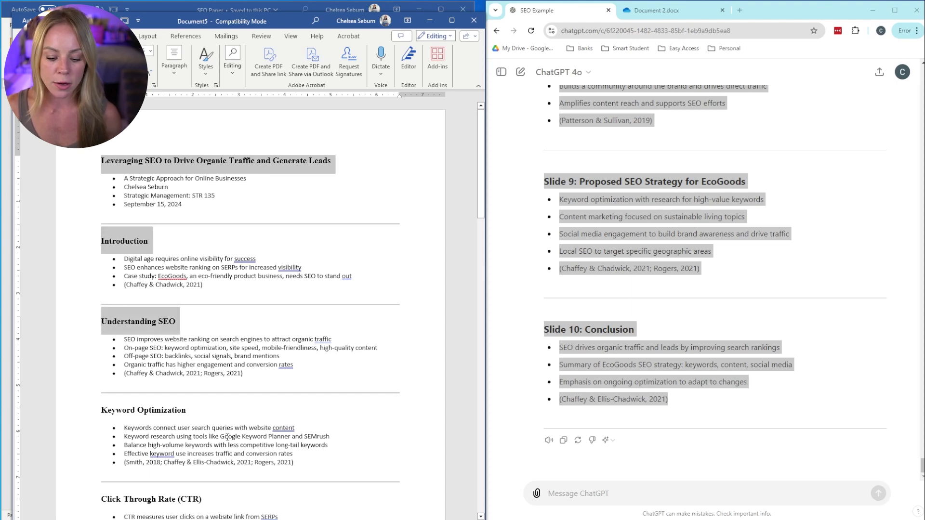
{"action": "left_click", "coordinate": [204, 413], "text": "ctrl"}
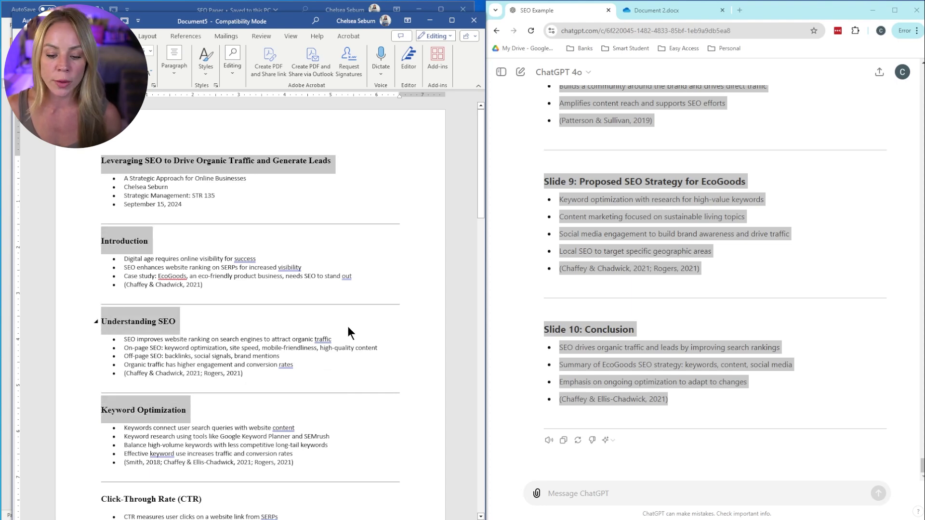
{"action": "scroll", "coordinate": [347, 330], "scroll_direction": "down", "scroll_amount": 3}
{"action": "scroll", "coordinate": [332, 338], "scroll_direction": "down", "scroll_amount": 10}
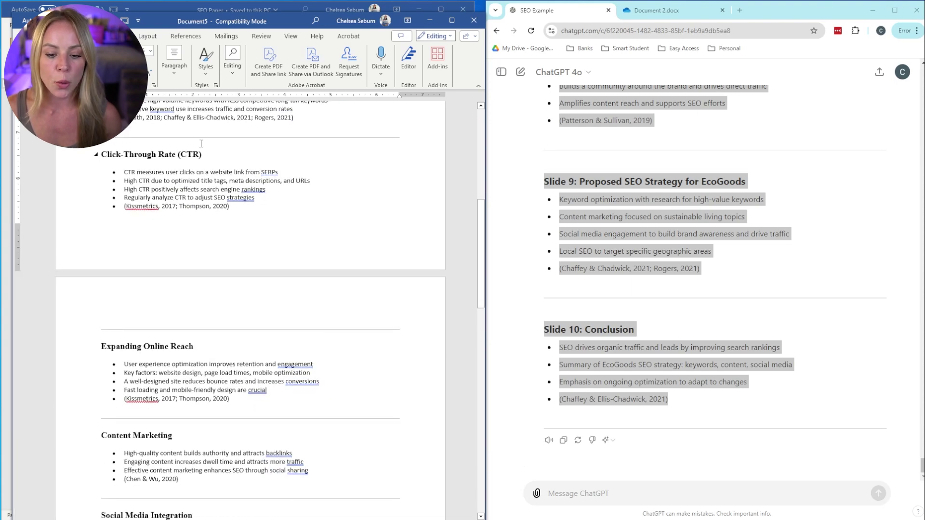
{"action": "left_click", "coordinate": [206, 155], "text": "ctrl"}
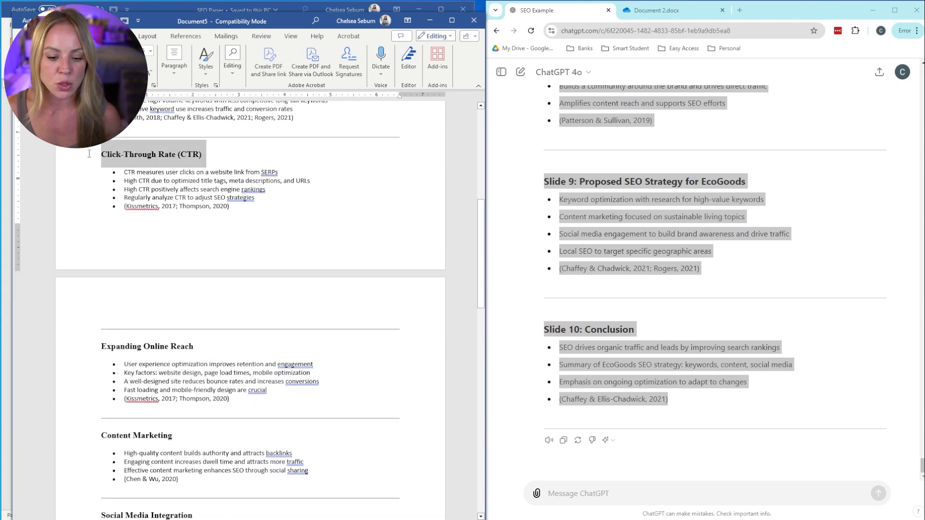
{"action": "left_click", "coordinate": [197, 348], "text": "ctrl"}
Add Content Marketing, Social Media Integration and the remaining headings through Conclusion to the selection.
{"action": "scroll", "coordinate": [283, 338], "scroll_direction": "down", "scroll_amount": 5}
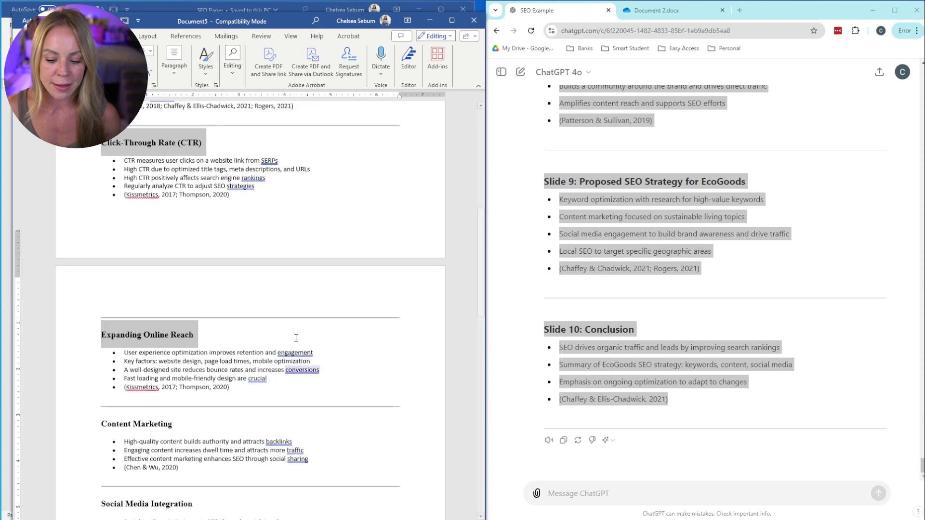
{"action": "scroll", "coordinate": [283, 338], "scroll_direction": "down", "scroll_amount": 5}
{"action": "left_click", "coordinate": [173, 182], "text": "ctrl"}
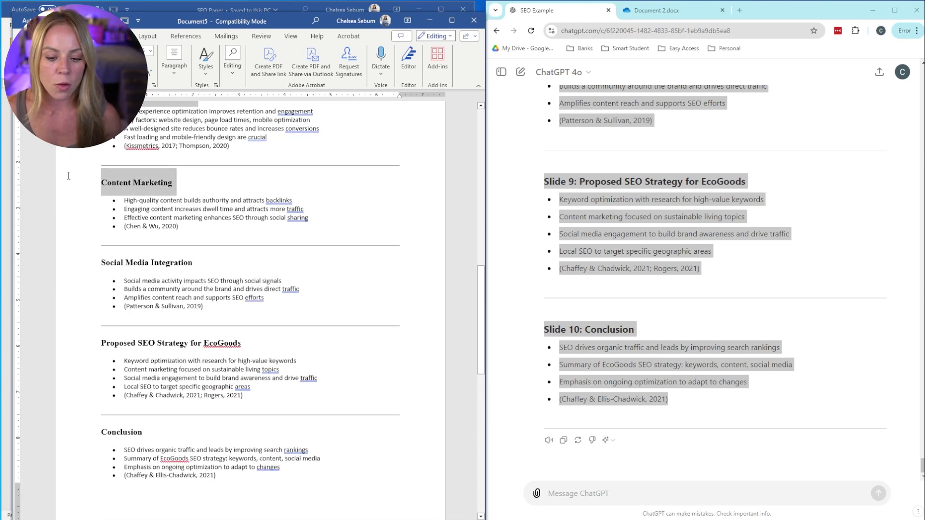
{"action": "left_click", "coordinate": [191, 263], "text": "ctrl"}
{"action": "scroll", "coordinate": [229, 269], "scroll_direction": "down", "scroll_amount": 3}
{"action": "left_click_drag", "start_coordinate": [240, 251], "coordinate": [100, 251]}
{"action": "left_click", "coordinate": [123, 340], "text": "ctrl"}
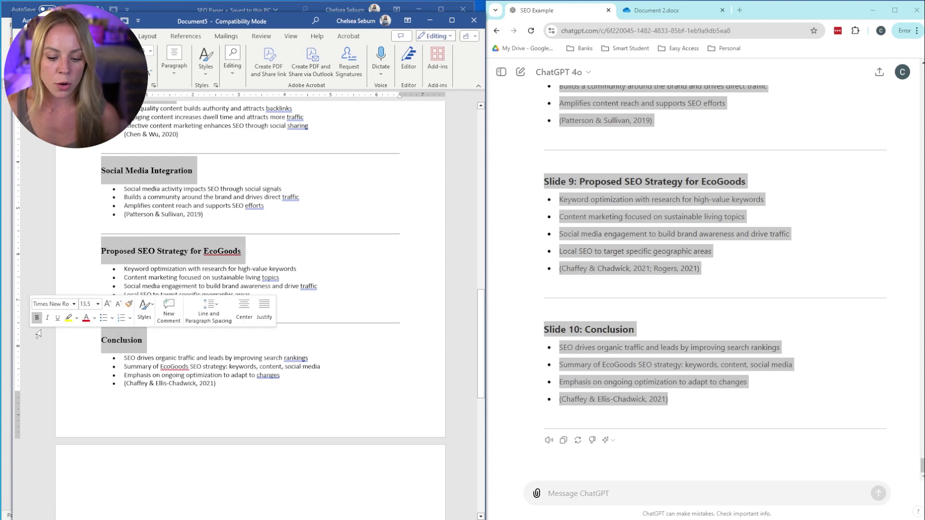
{"action": "scroll", "coordinate": [251, 254], "scroll_direction": "up", "scroll_amount": 1}
{"action": "scroll", "coordinate": [251, 254], "scroll_direction": "up", "scroll_amount": 20}
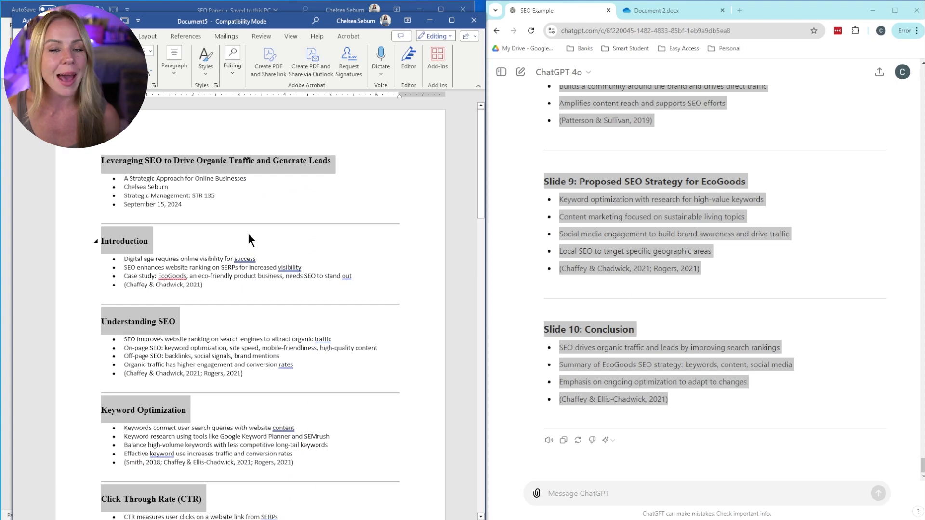
Apply the Heading 1 style to all the selected section headings.
{"action": "left_click", "coordinate": [204, 69]}
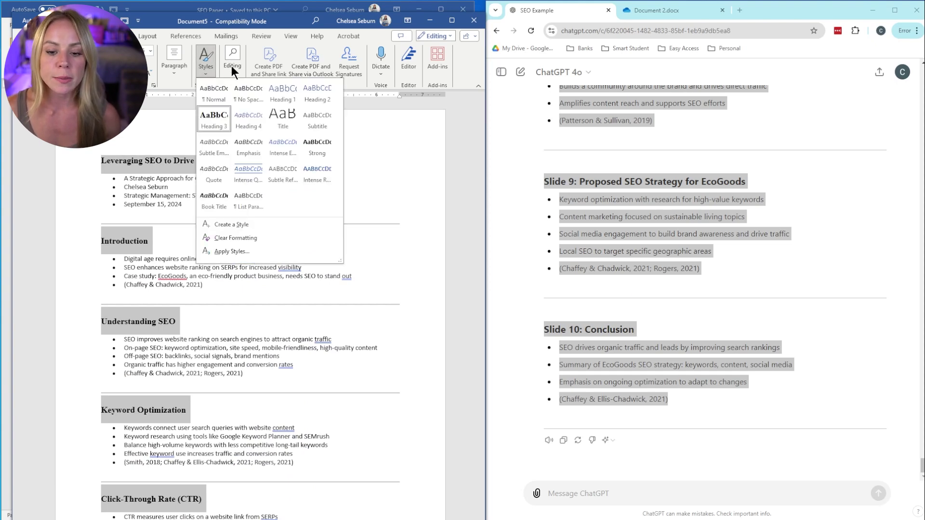
{"action": "left_click", "coordinate": [288, 92]}
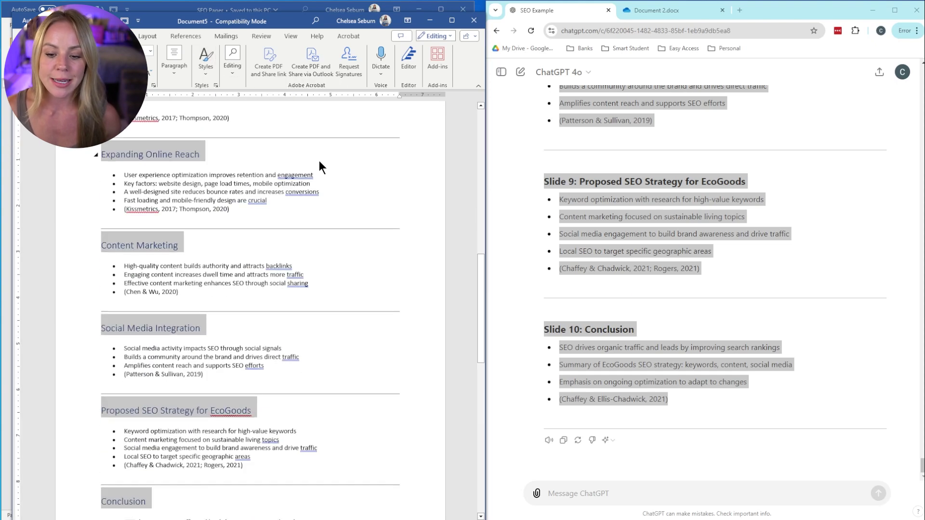
{"action": "scroll", "coordinate": [318, 160], "scroll_direction": "up", "scroll_amount": 10}
{"action": "scroll", "coordinate": [304, 191], "scroll_direction": "up", "scroll_amount": 3}
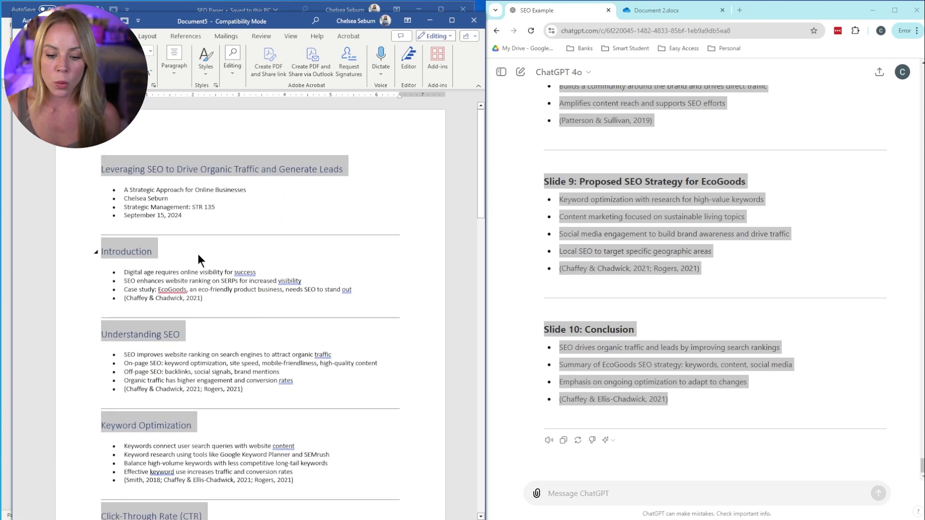
Restyle the title-section and Introduction bullet lines as Heading 2.
{"action": "left_click", "coordinate": [192, 223]}
{"action": "left_click_drag", "start_coordinate": [185, 218], "coordinate": [124, 188]}
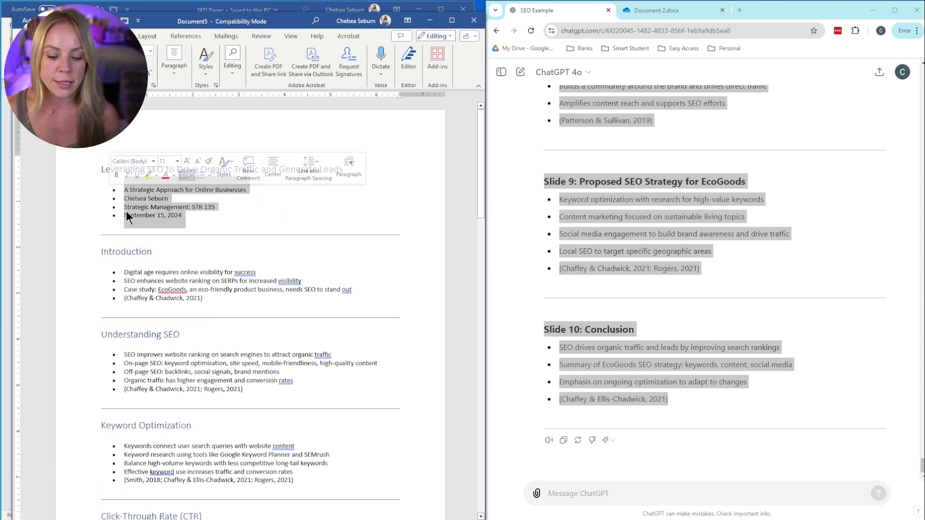
{"action": "left_click_drag", "start_coordinate": [124, 268], "coordinate": [199, 309]}
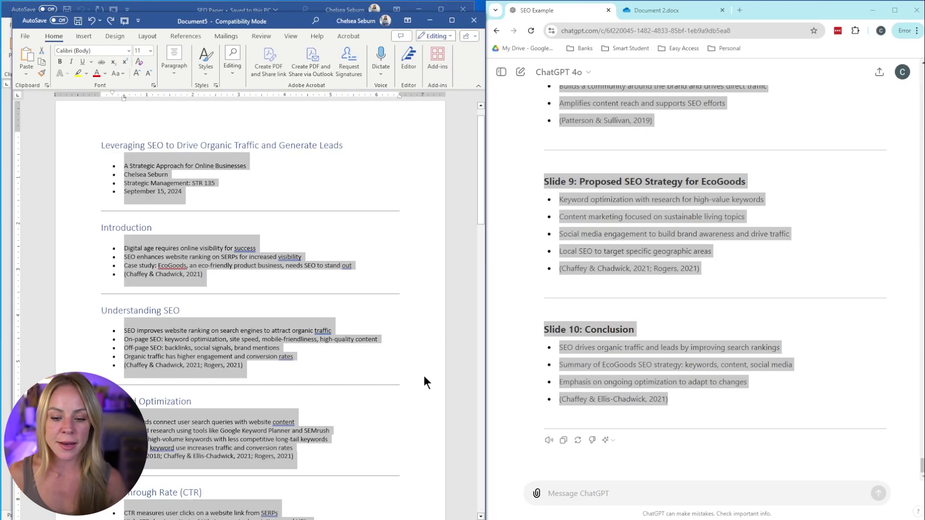
{"action": "left_click", "coordinate": [205, 71]}
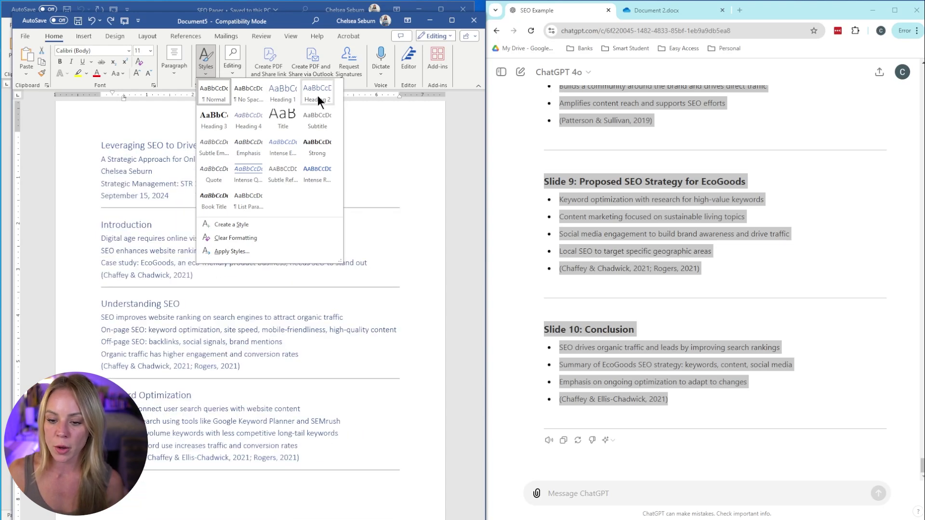
{"action": "left_click", "coordinate": [317, 95]}
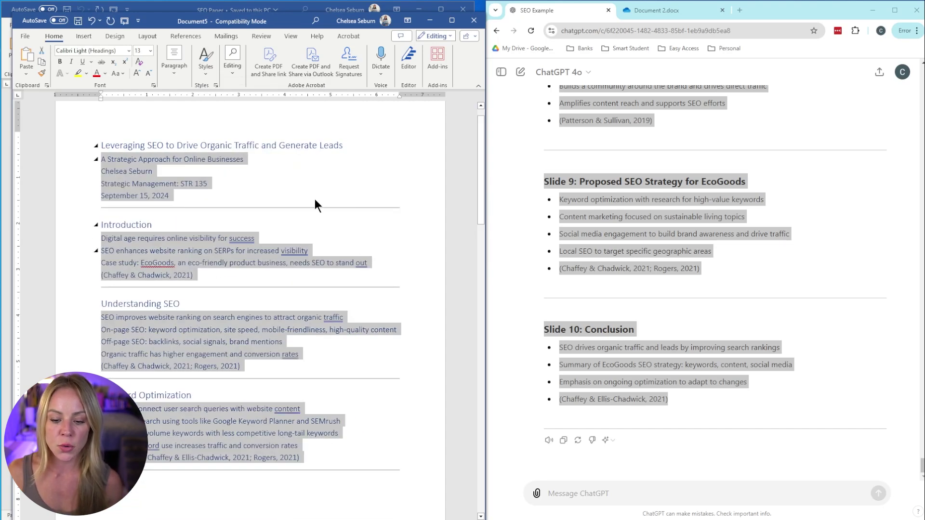
Select the whole document with Ctrl+A and change its font colour from blue to black.
{"action": "left_click", "coordinate": [310, 195]}
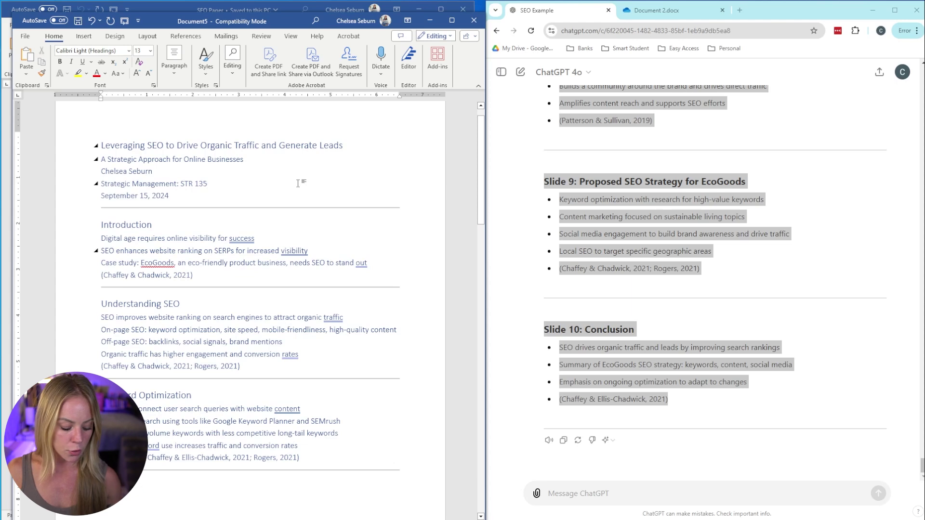
{"action": "key", "text": "ctrl+a"}
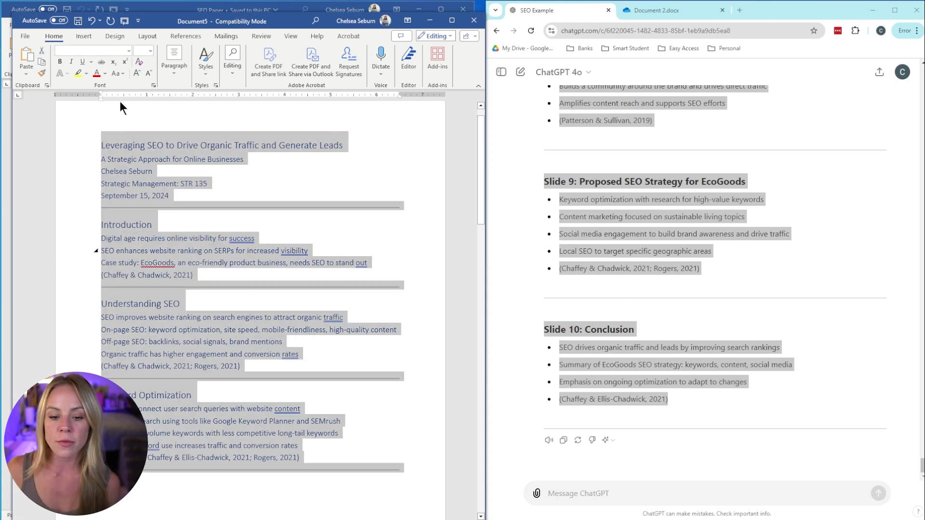
{"action": "left_click", "coordinate": [104, 73]}
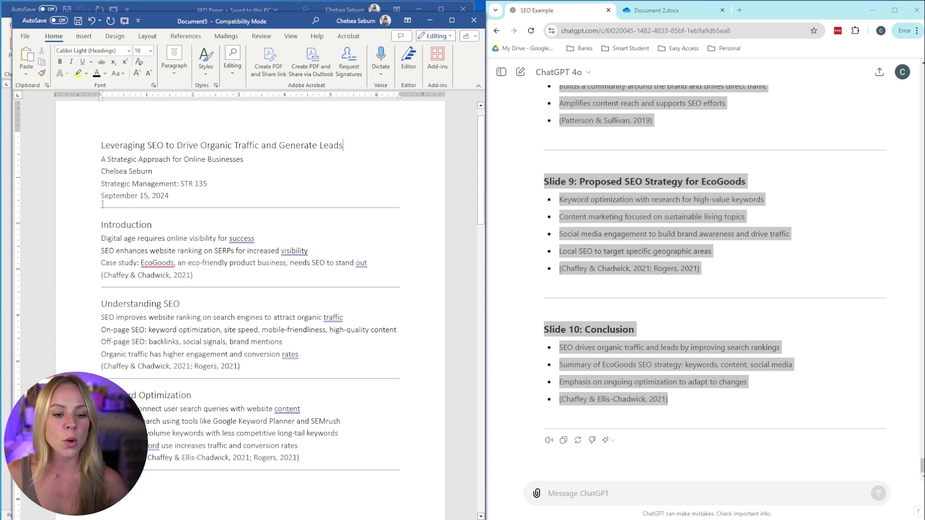
{"action": "left_click", "coordinate": [26, 37]}
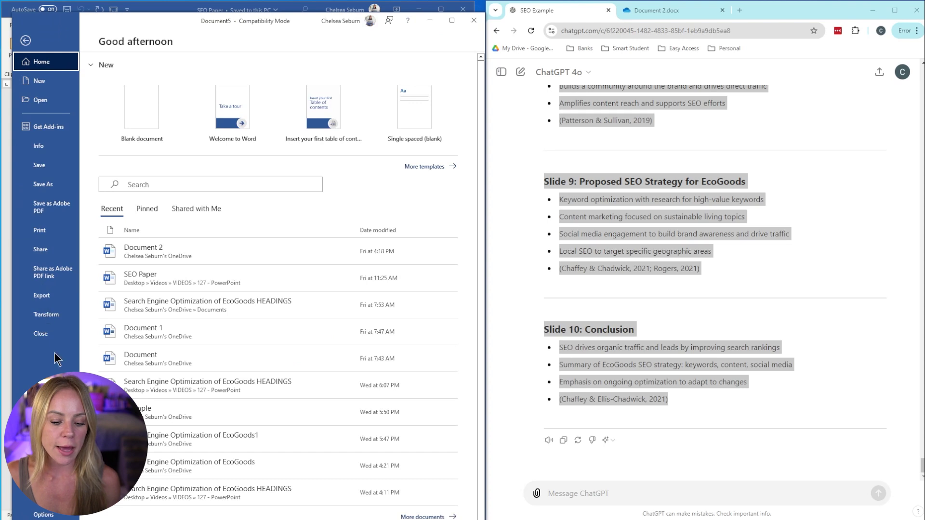
{"action": "left_click", "coordinate": [42, 295]}
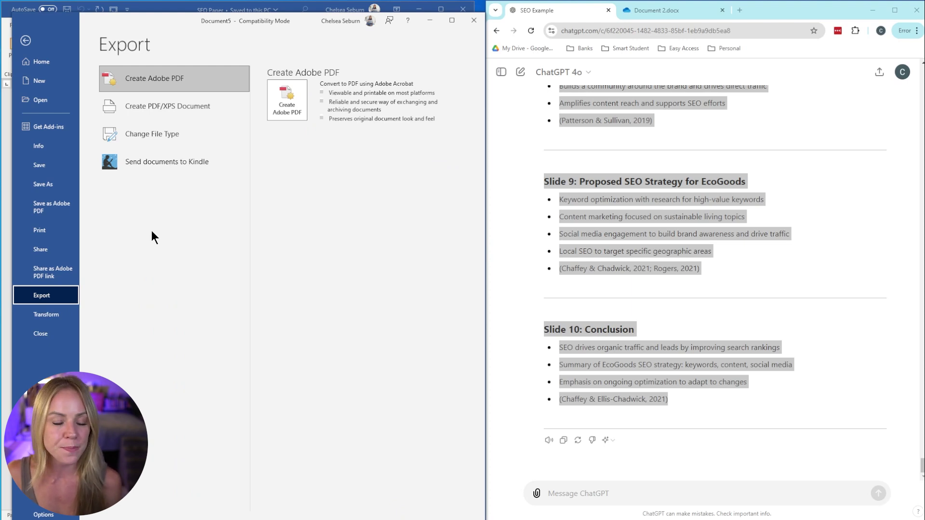
{"action": "left_click", "coordinate": [26, 41]}
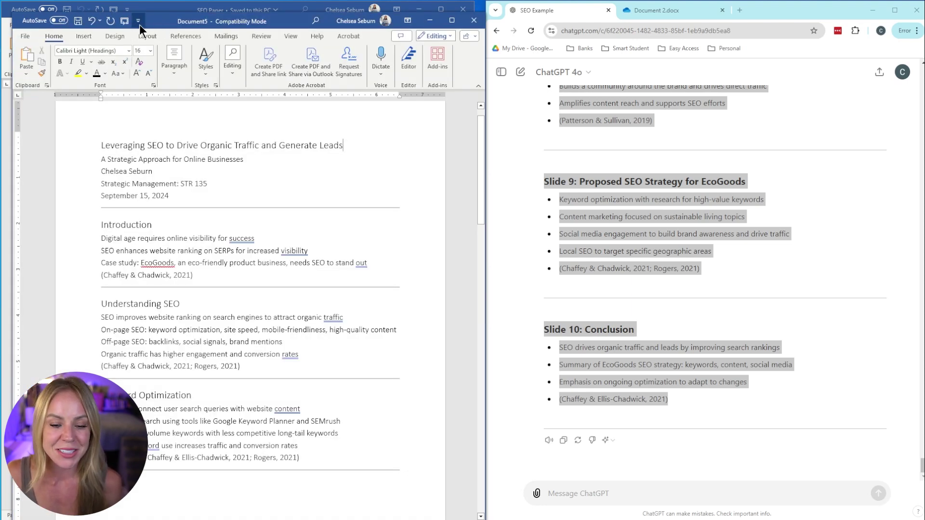
Add Send to Microsoft PowerPoint from All Commands to Word's Quick Access Toolbar.
{"action": "left_click", "coordinate": [138, 21]}
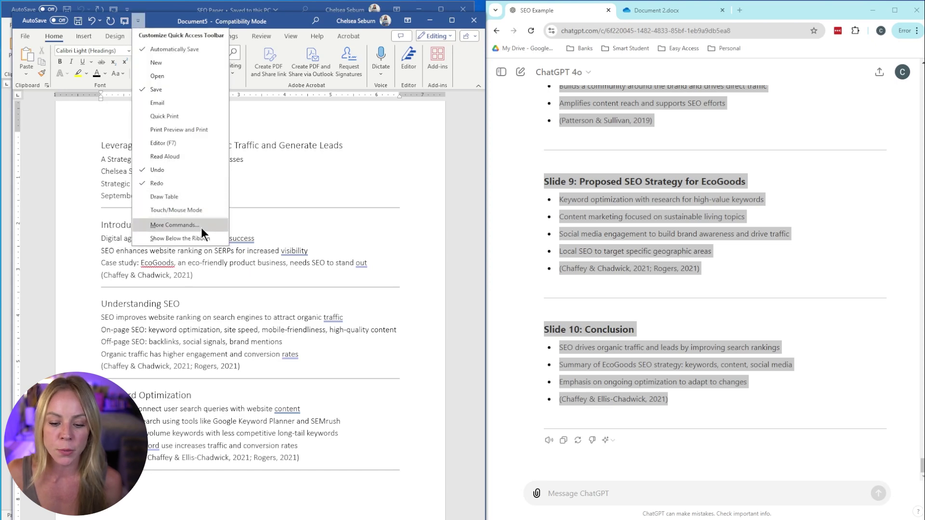
{"action": "left_click", "coordinate": [174, 225]}
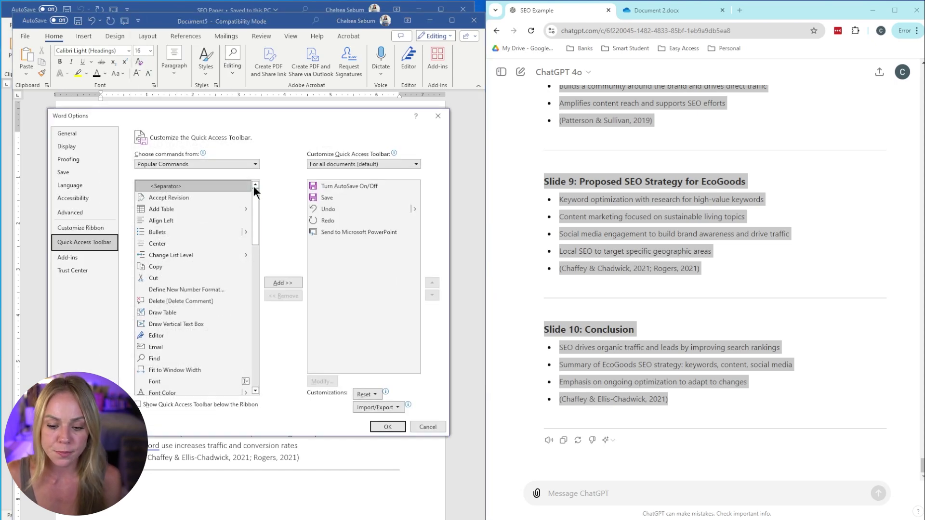
{"action": "left_click", "coordinate": [255, 164]}
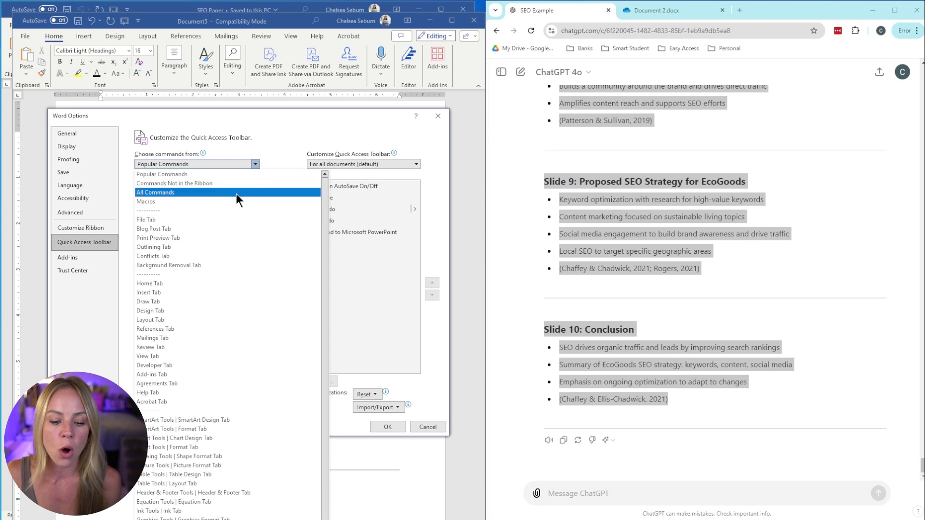
{"action": "key", "text": "Escape"}
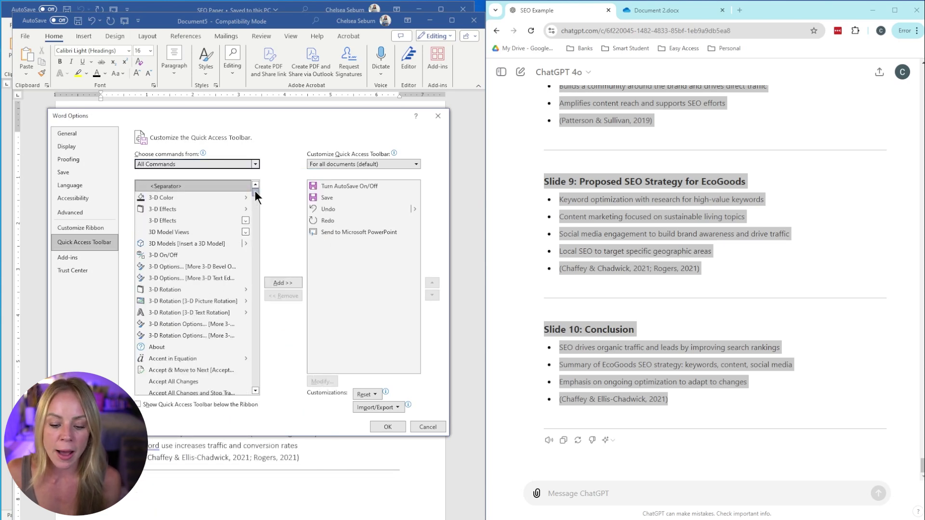
{"action": "left_click_drag", "start_coordinate": [256, 191], "coordinate": [258, 341]}
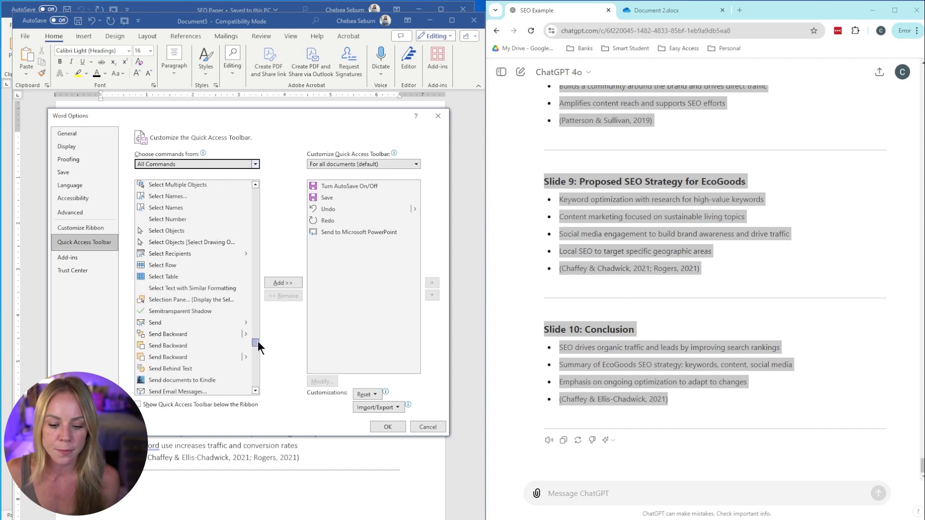
{"action": "left_click", "coordinate": [230, 207]}
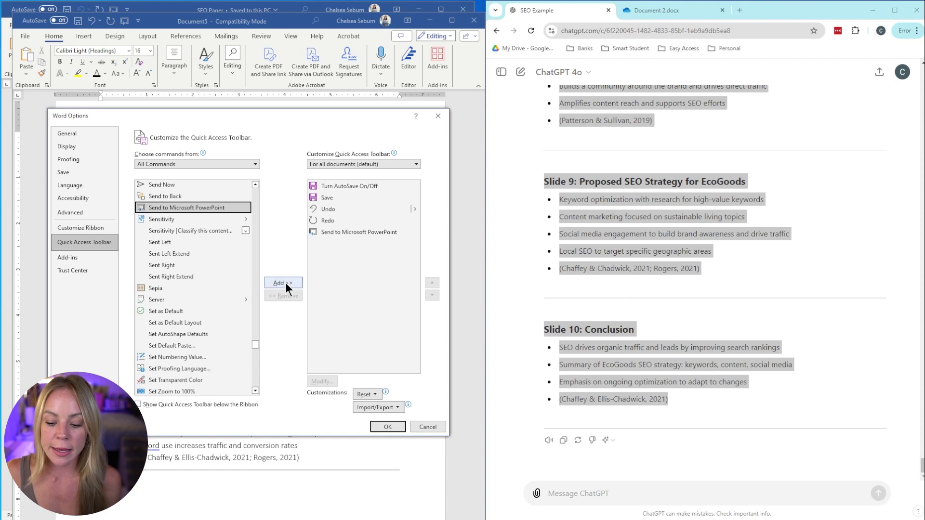
{"action": "left_click", "coordinate": [394, 429]}
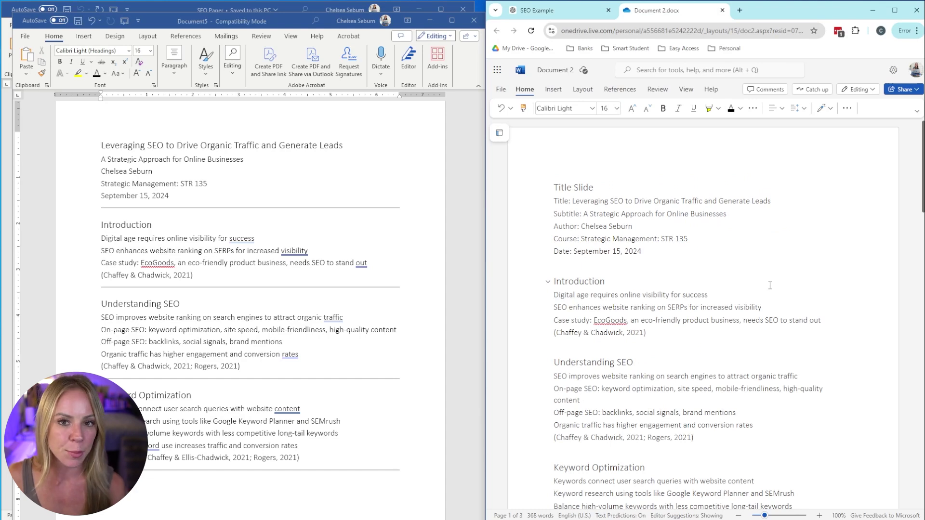
Check Word for the web's Export to PowerPoint option, then send the outline to PowerPoint from desktop Word.
{"action": "left_click", "coordinate": [499, 94]}
{"action": "left_click", "coordinate": [557, 195]}
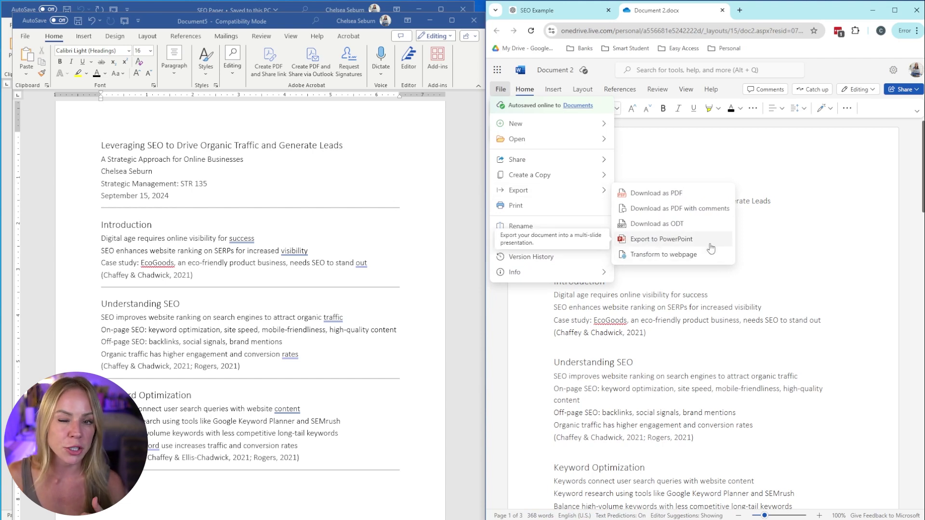
{"action": "left_click", "coordinate": [784, 361]}
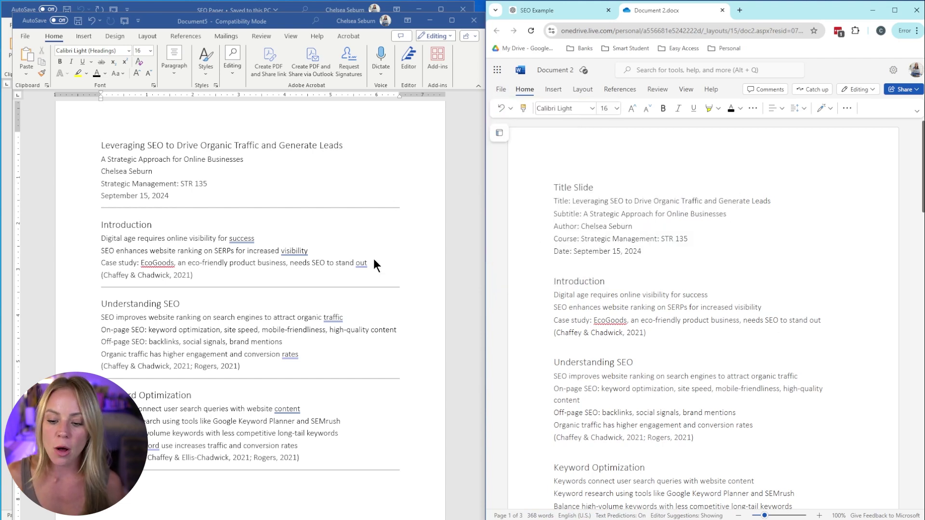
{"action": "left_click", "coordinate": [395, 229]}
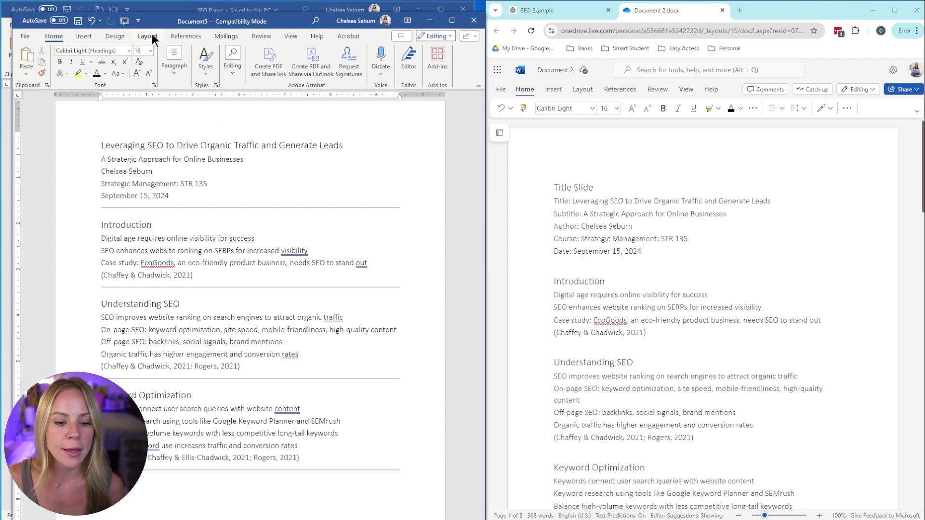
{"action": "left_click", "coordinate": [124, 22]}
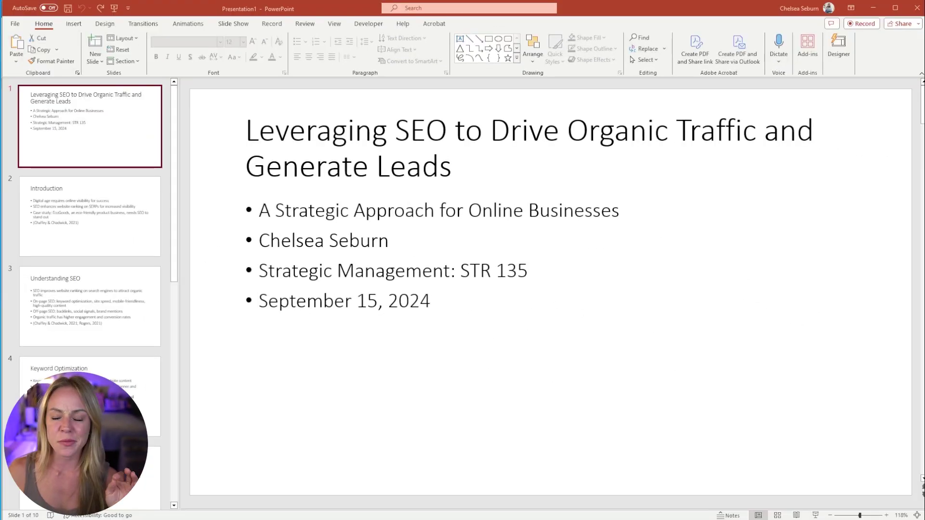
Paste ChatGPT's detailed Introduction text into slide 2's speaker notes, with PowerPoint snapped beside the browser.
{"action": "key", "text": "super+Left"}
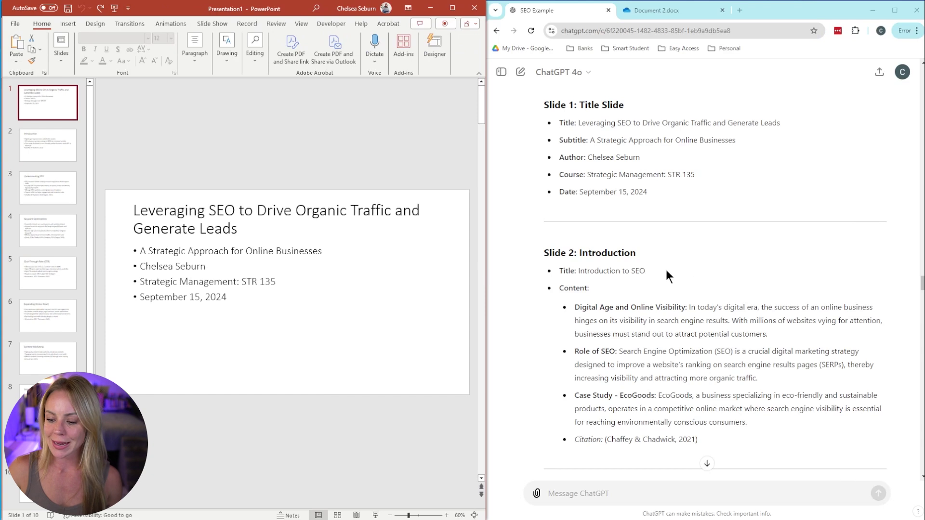
{"action": "scroll", "coordinate": [650, 326], "scroll_direction": "down", "scroll_amount": 1}
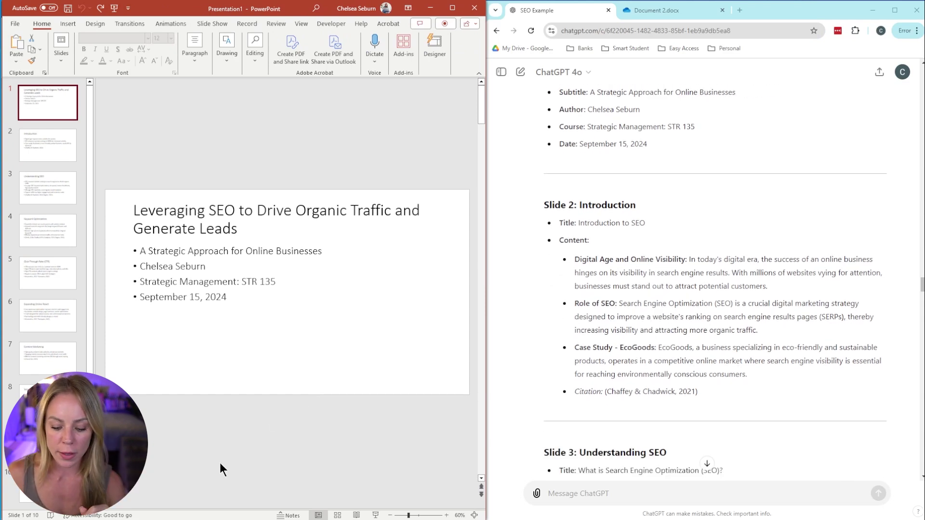
{"action": "left_click_drag", "start_coordinate": [236, 508], "coordinate": [237, 442]}
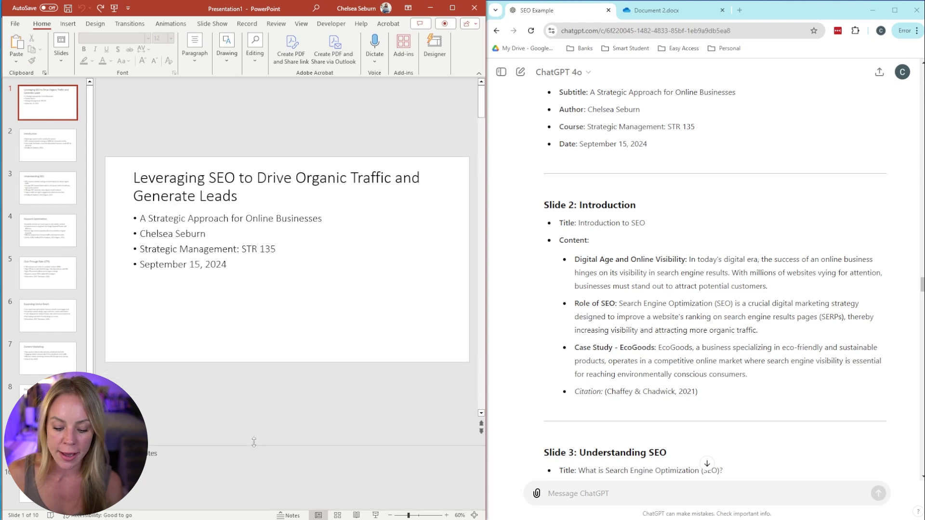
{"action": "left_click", "coordinate": [714, 342]}
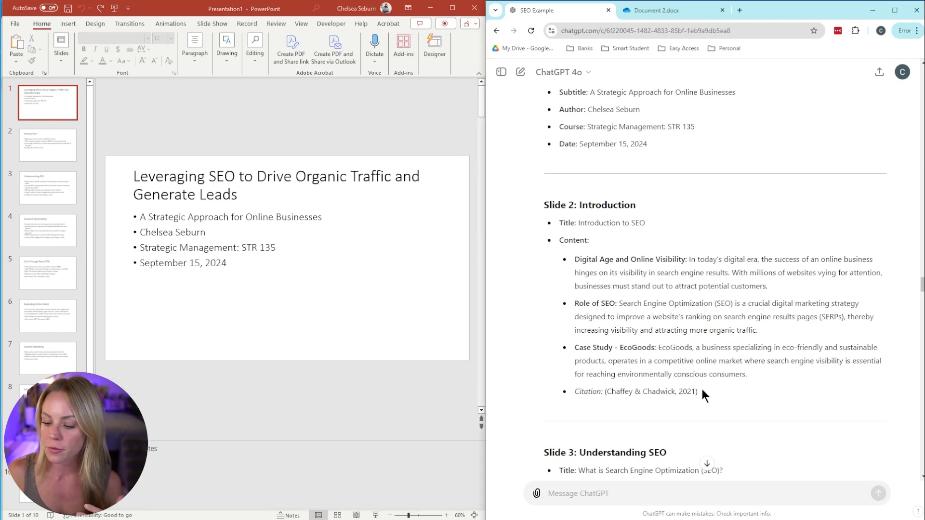
{"action": "left_click_drag", "start_coordinate": [703, 395], "coordinate": [574, 259]}
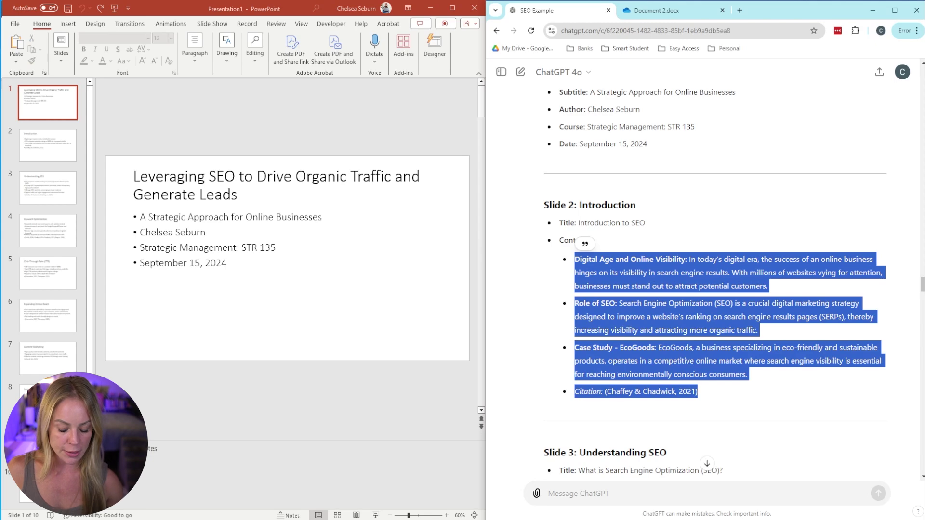
{"action": "left_click", "coordinate": [223, 462]}
{"action": "type", "text": "Digital Age and Online Visibility: In today's digital era, the success of an online business hinges on its visibility in search engine results. With millions of websites vying for attention, businesses must stand out to attract potential customers.Role of SEO: Search Engine Optimization (SEO) is a crucial digital marketing strategy designed to improve a website's ranking on search engine results pages (SERPs), thereby increasing visibility and attracting more organic traffic.Case Study - EcoGoods: EcoGoods, a business specializing in eco-friendly and sustainable products, operates in a competitive online market where search engine visibility is essential for reaching environmentally conscious consumers.Citation: (Chaffey & Chadwick, 2021)"}
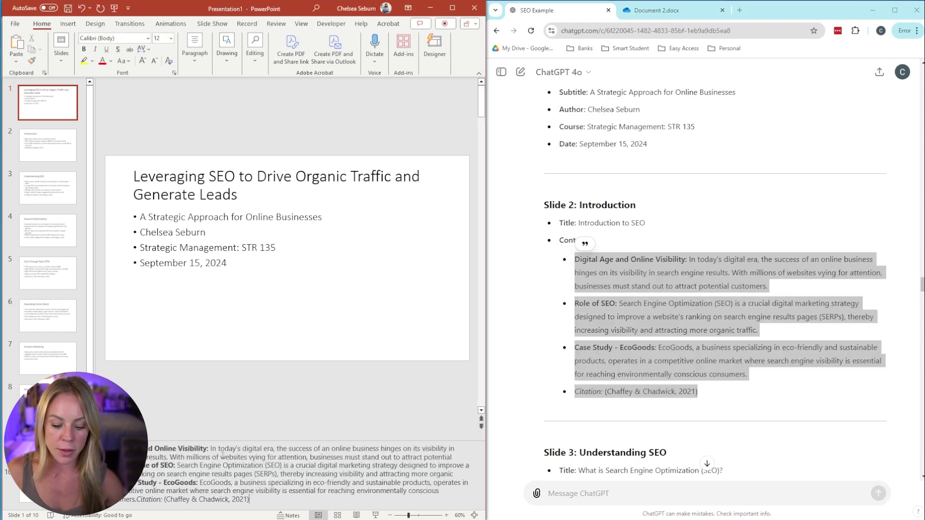
{"action": "scroll", "coordinate": [659, 418], "scroll_direction": "down", "scroll_amount": 5}
{"action": "left_click_drag", "start_coordinate": [747, 357], "coordinate": [574, 225]}
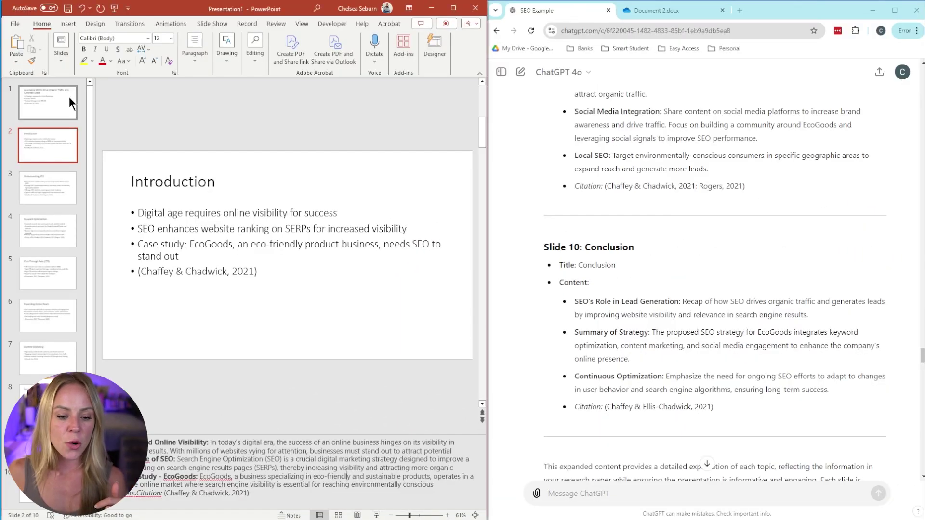
Expand PowerPoint to full screen and bring up Designer ideas for the title slide.
{"action": "left_click", "coordinate": [32, 106]}
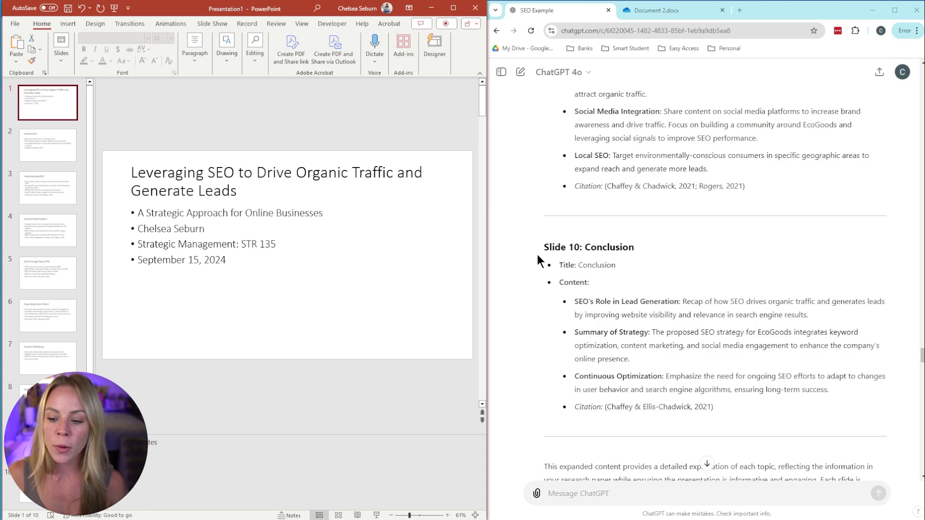
{"action": "scroll", "coordinate": [479, 236], "scroll_direction": "down", "scroll_amount": 2}
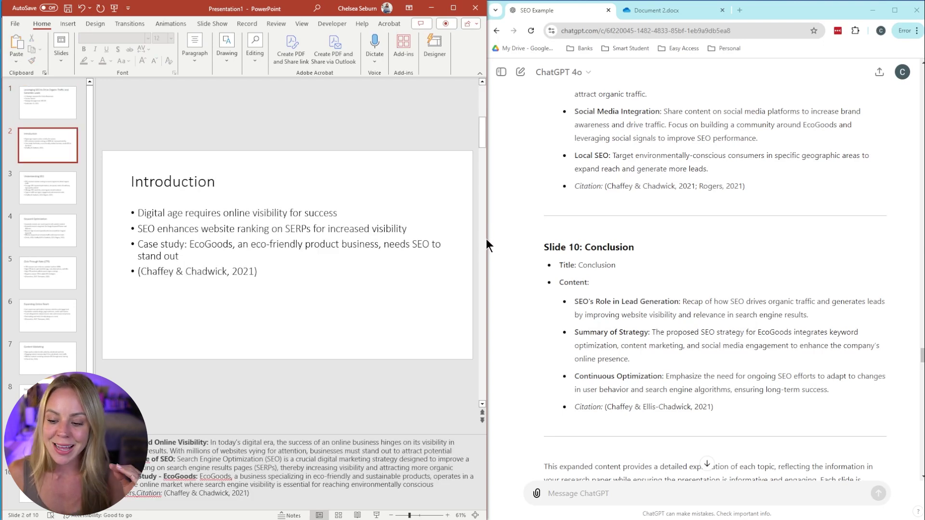
{"action": "left_click_drag", "start_coordinate": [486, 238], "coordinate": [924, 239]}
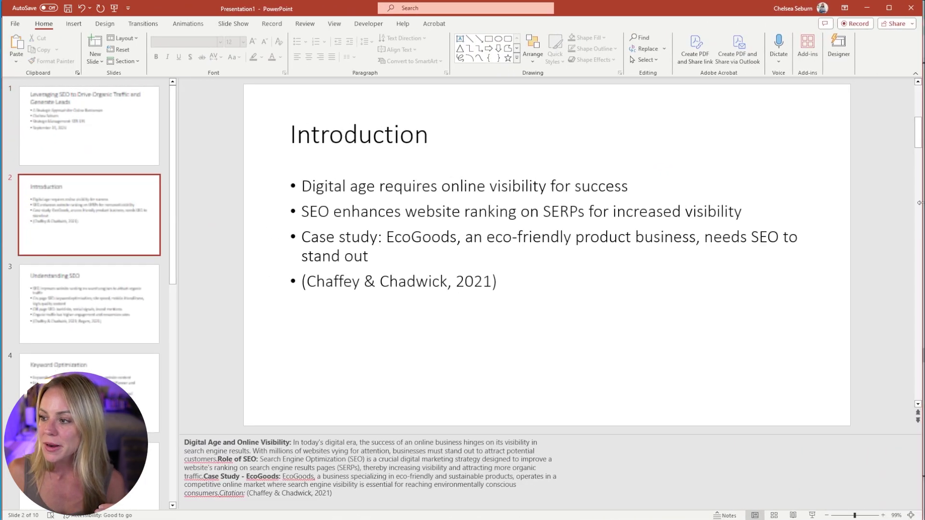
{"action": "left_click", "coordinate": [154, 123]}
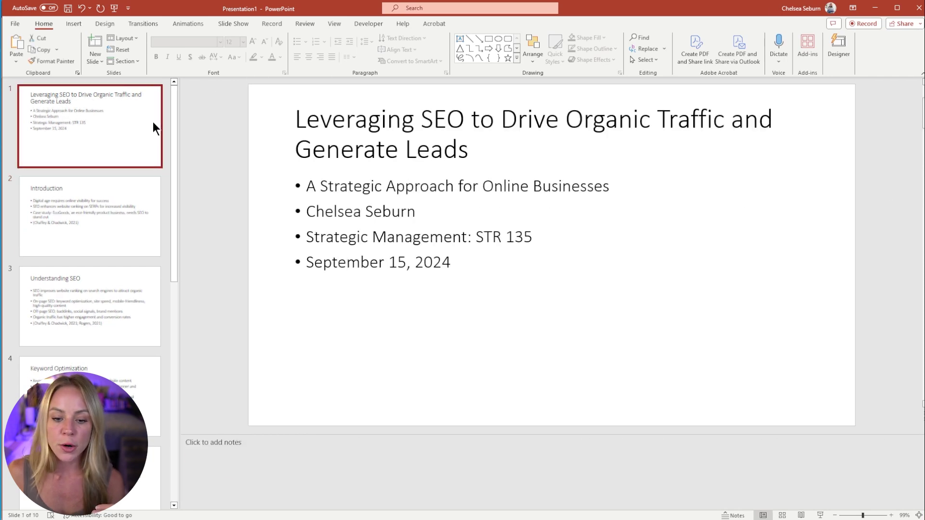
{"action": "left_click", "coordinate": [836, 47]}
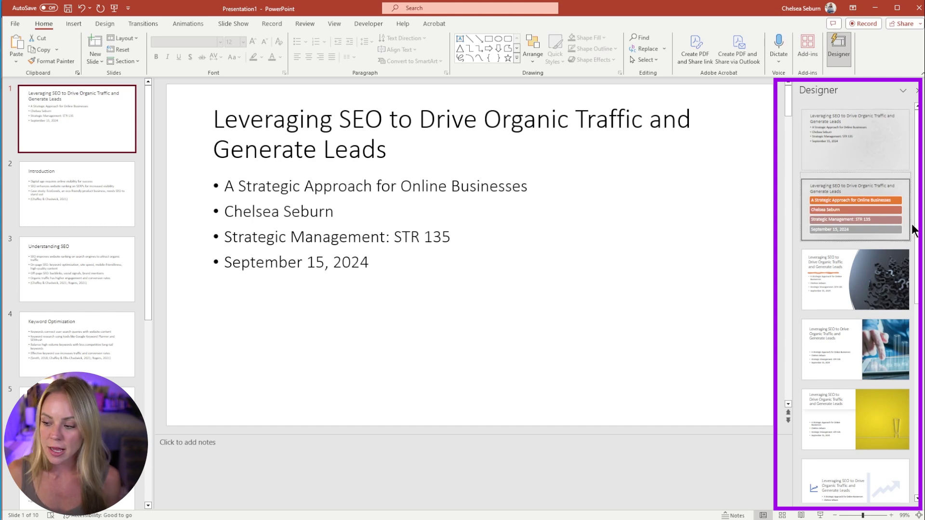
Give the title slide Designer's finger-and-chart design.
{"action": "left_click_drag", "start_coordinate": [919, 124], "coordinate": [918, 146]}
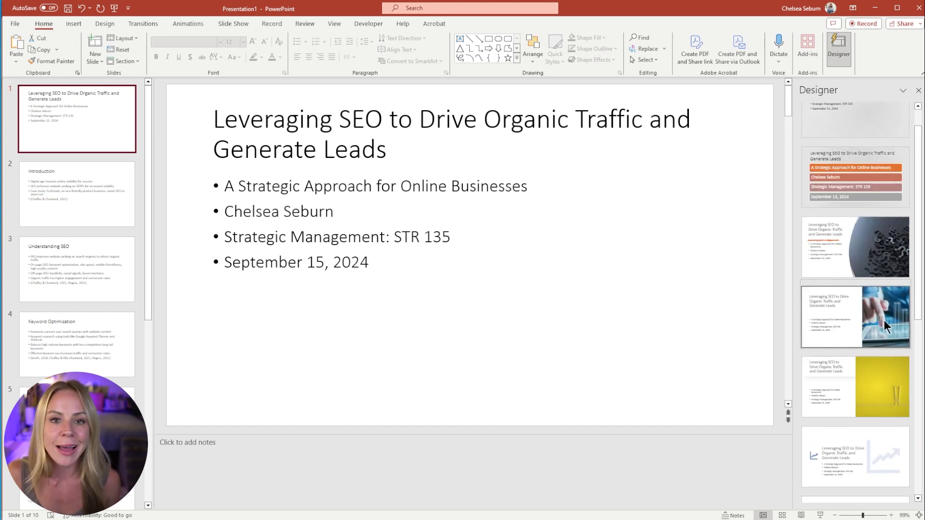
{"action": "left_click", "coordinate": [856, 267]}
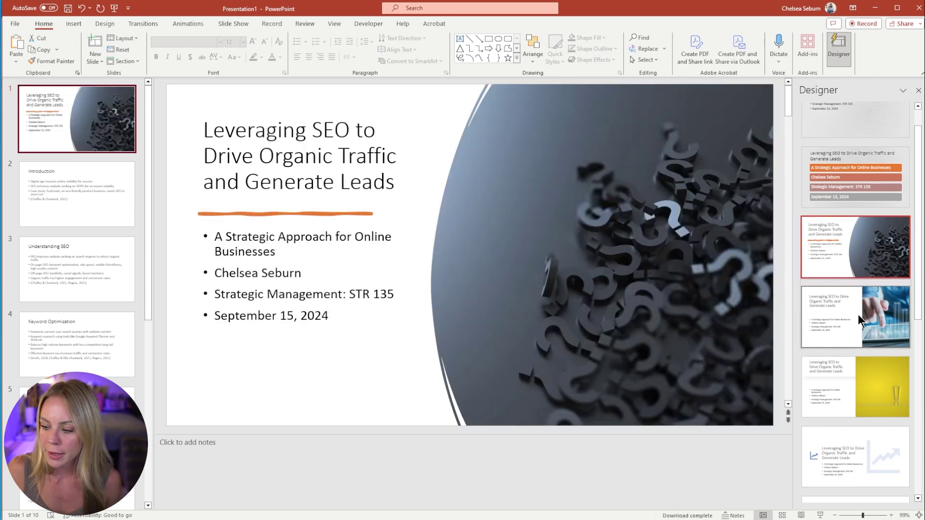
{"action": "left_click", "coordinate": [875, 298]}
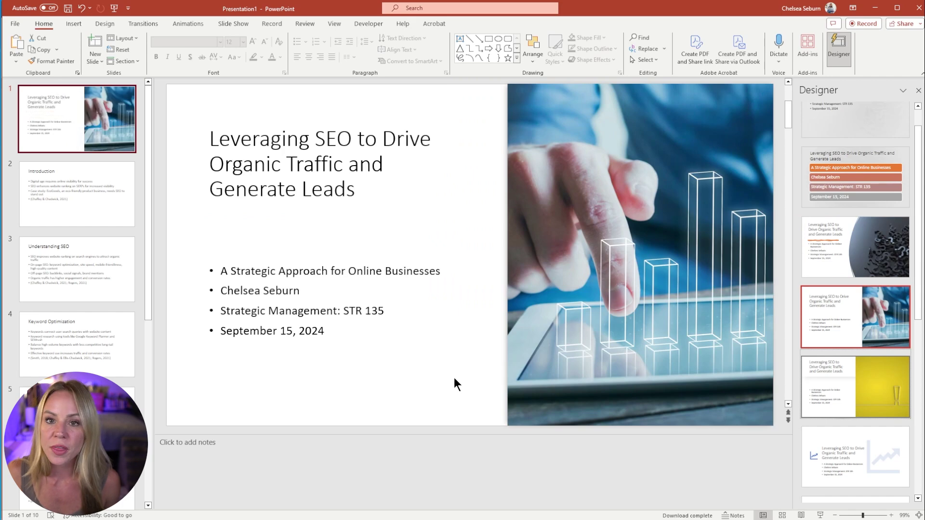
Apply the four circle-icon Designer layout to the Introduction slide.
{"action": "left_click", "coordinate": [51, 197]}
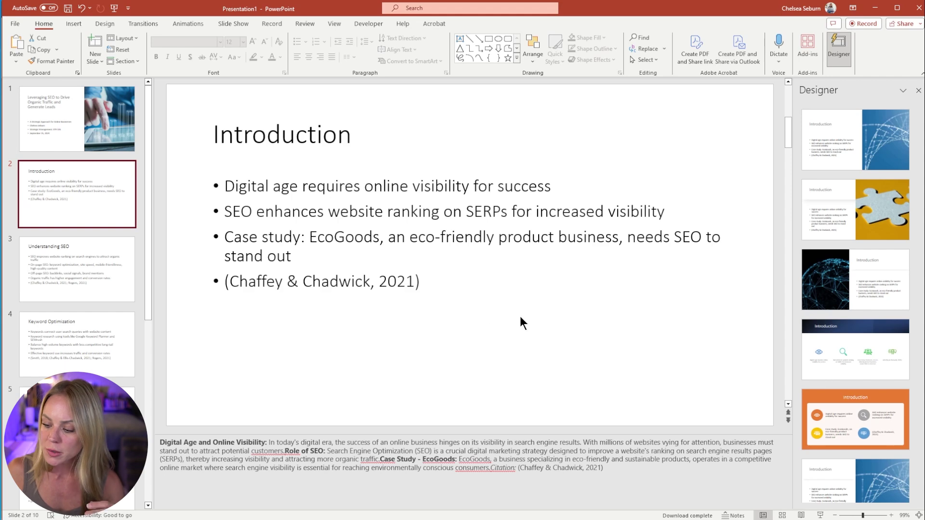
{"action": "scroll", "coordinate": [865, 331], "scroll_direction": "down", "scroll_amount": 4}
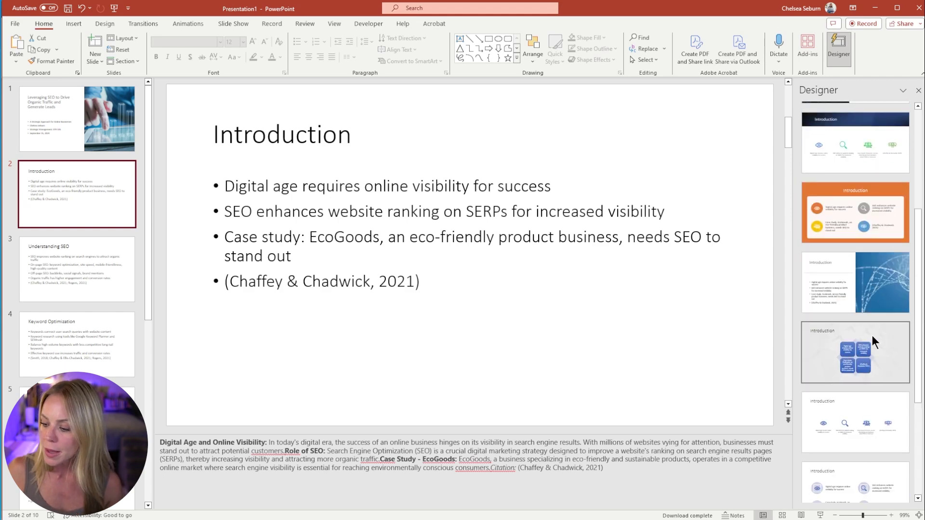
{"action": "scroll", "coordinate": [880, 414], "scroll_direction": "down", "scroll_amount": 2}
{"action": "left_click", "coordinate": [856, 412]}
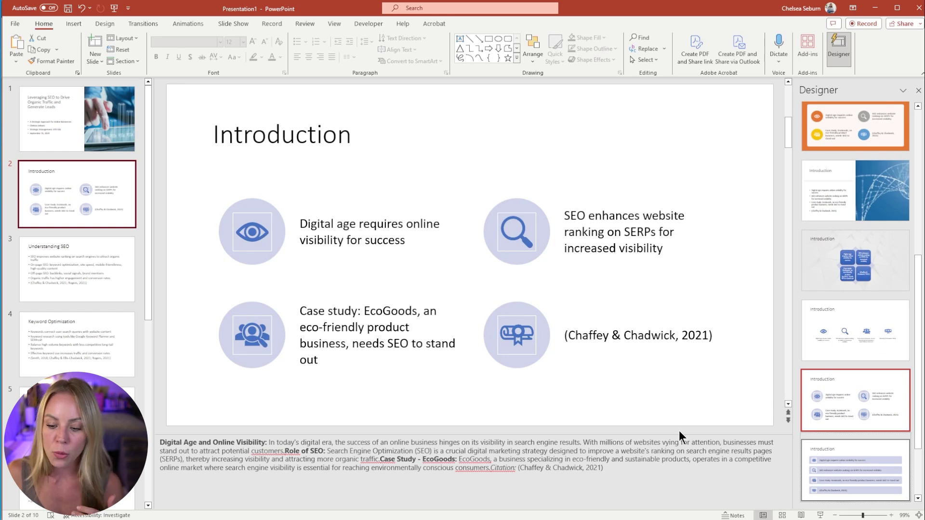
Apply the dark-blue icon Designer layout to the Understanding SEO slide.
{"action": "left_click", "coordinate": [82, 294]}
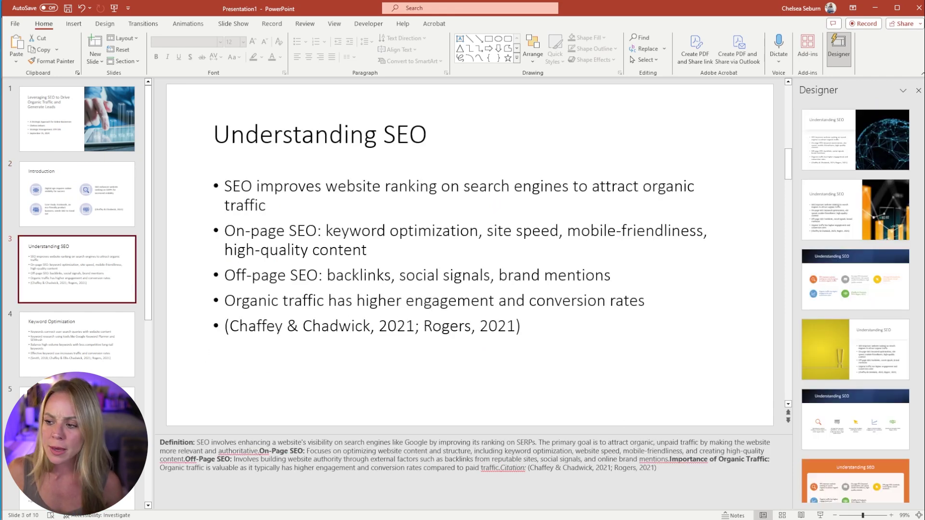
{"action": "scroll", "coordinate": [831, 395], "scroll_direction": "down", "scroll_amount": 3}
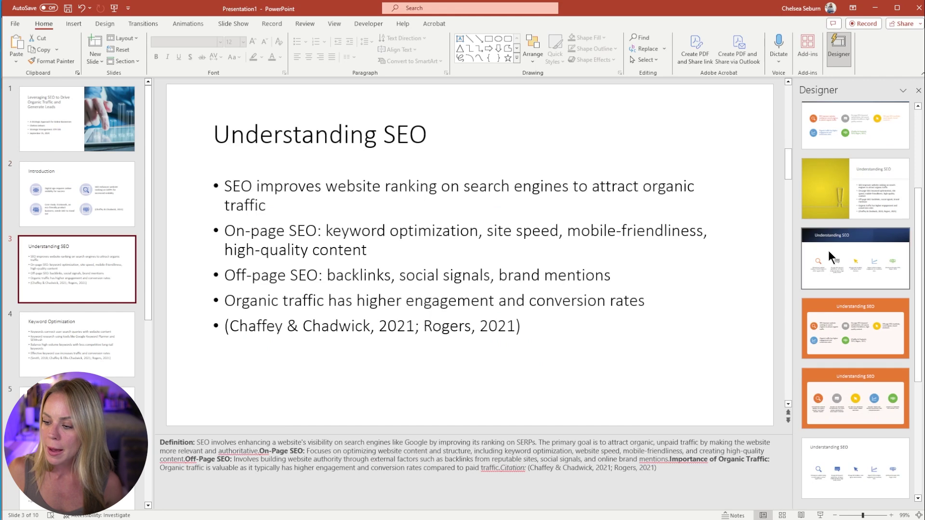
{"action": "left_click", "coordinate": [828, 250]}
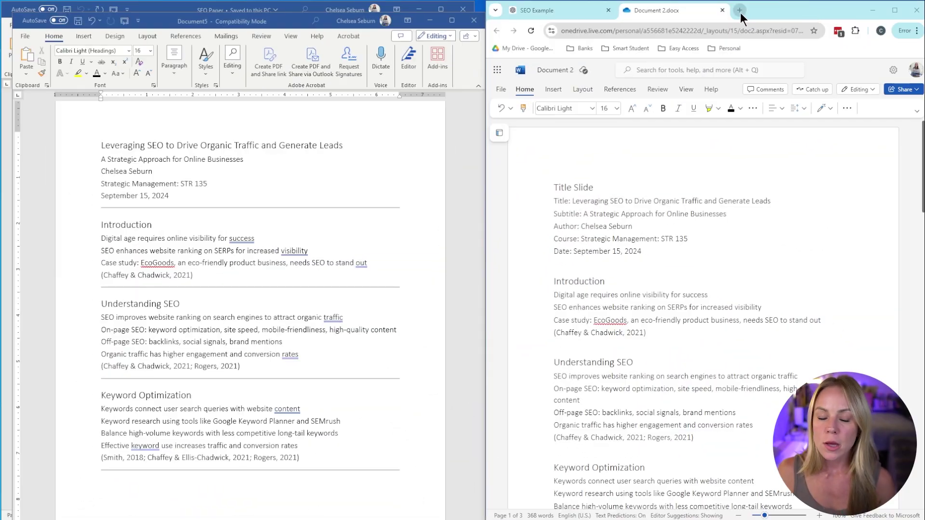
Search 'bing' in a new tab and open Bing Image Creator, with ChatGPT moved into its own window.
{"action": "left_click", "coordinate": [740, 12]}
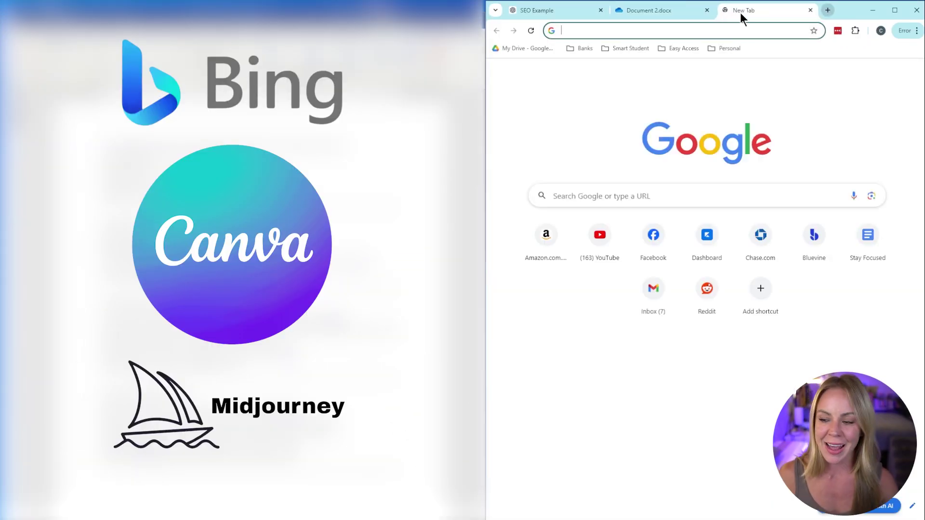
{"action": "type", "text": "bing image creator"}
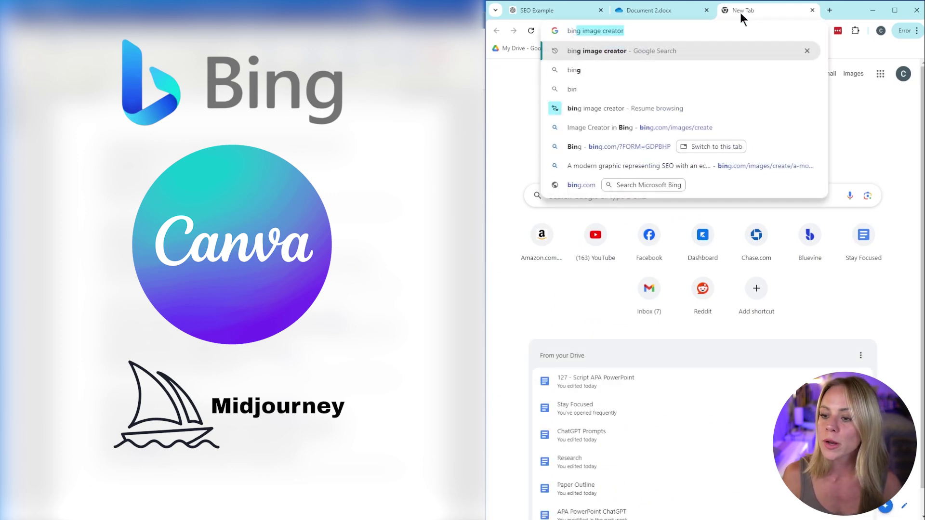
{"action": "key", "text": "Return"}
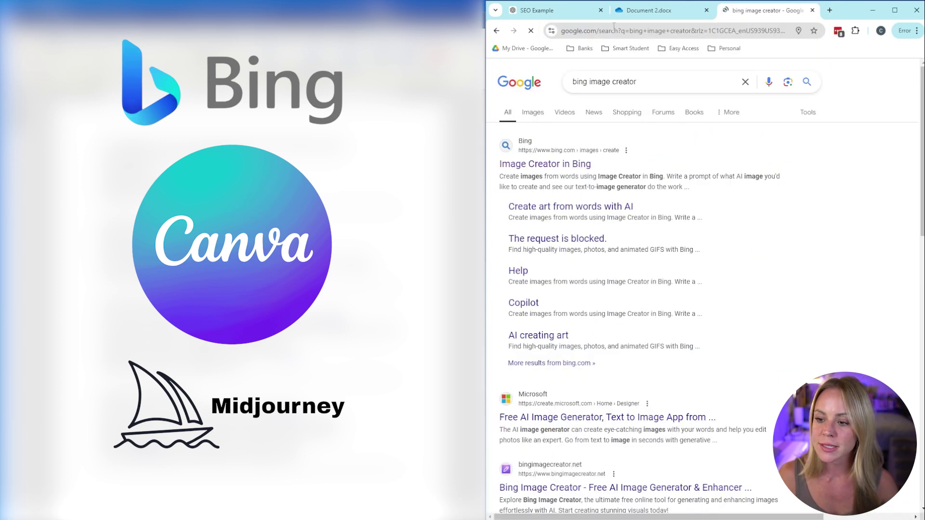
{"action": "left_click_drag", "start_coordinate": [538, 10], "coordinate": [76, 16]}
{"action": "scroll", "coordinate": [250, 303], "scroll_direction": "down", "scroll_amount": 5}
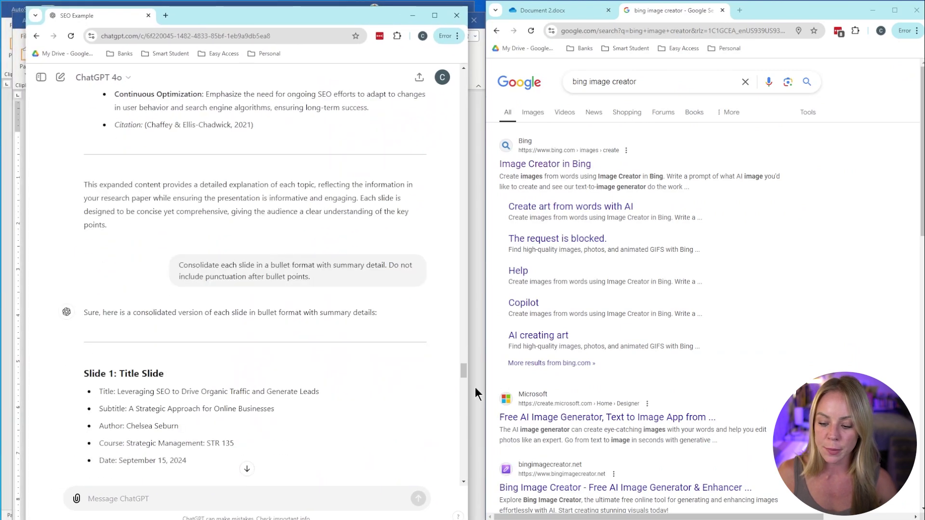
{"action": "left_click_drag", "start_coordinate": [464, 372], "coordinate": [475, 489]}
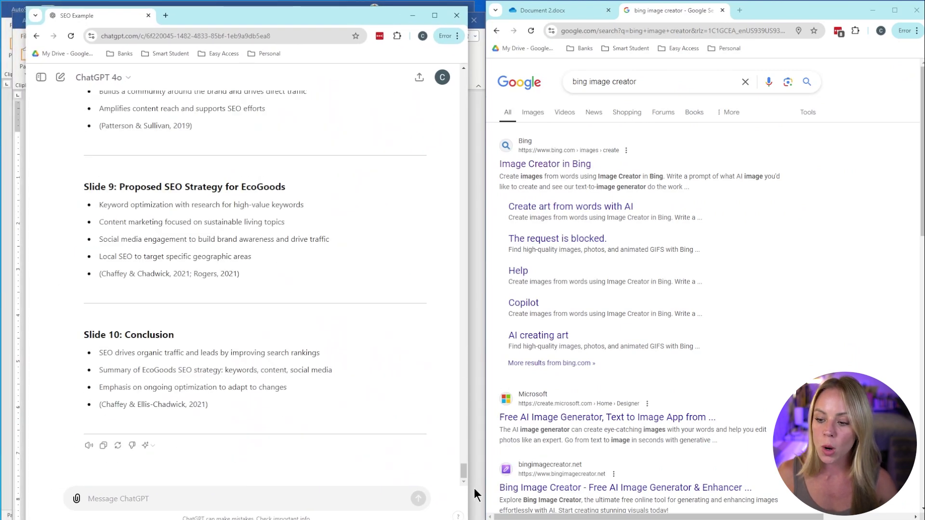
{"action": "left_click", "coordinate": [565, 165]}
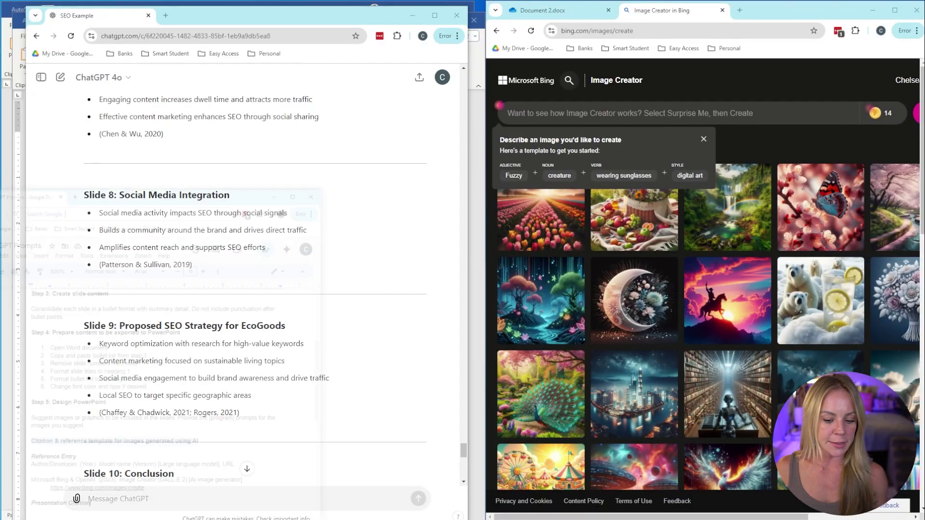
{"action": "key", "text": "alt+Tab"}
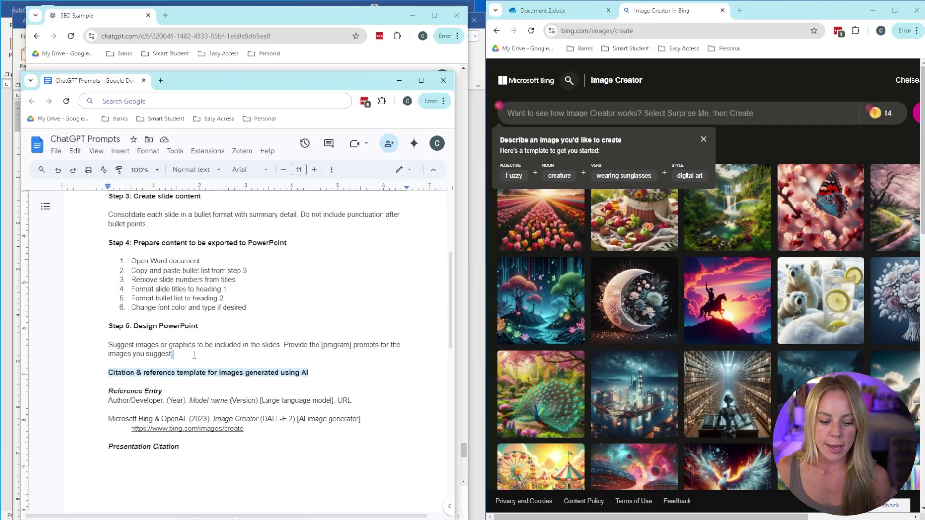
Paste the Step 5 image-suggestion prompt into ChatGPT, fill in 'Bing Image Creator' and send it.
{"action": "left_click_drag", "start_coordinate": [194, 355], "coordinate": [95, 342]}
{"action": "key", "text": "ctrl+c"}
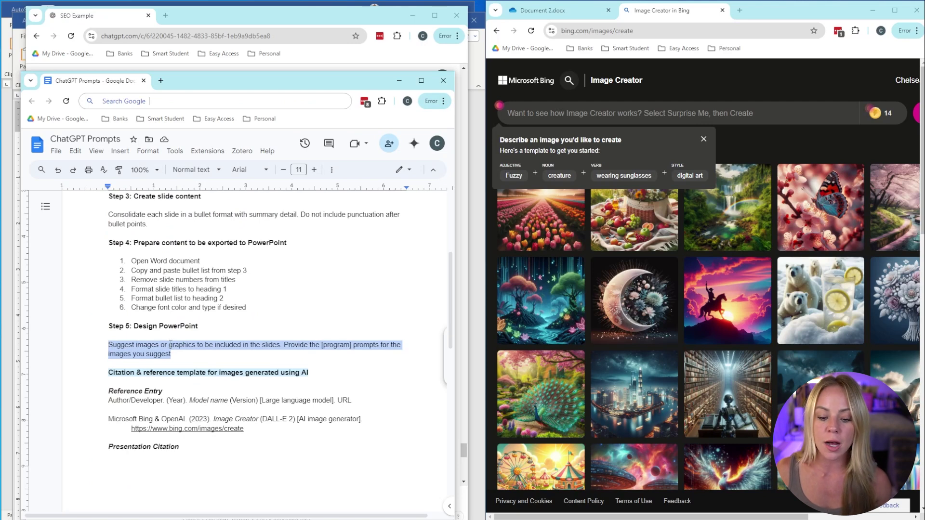
{"action": "left_click", "coordinate": [399, 80]}
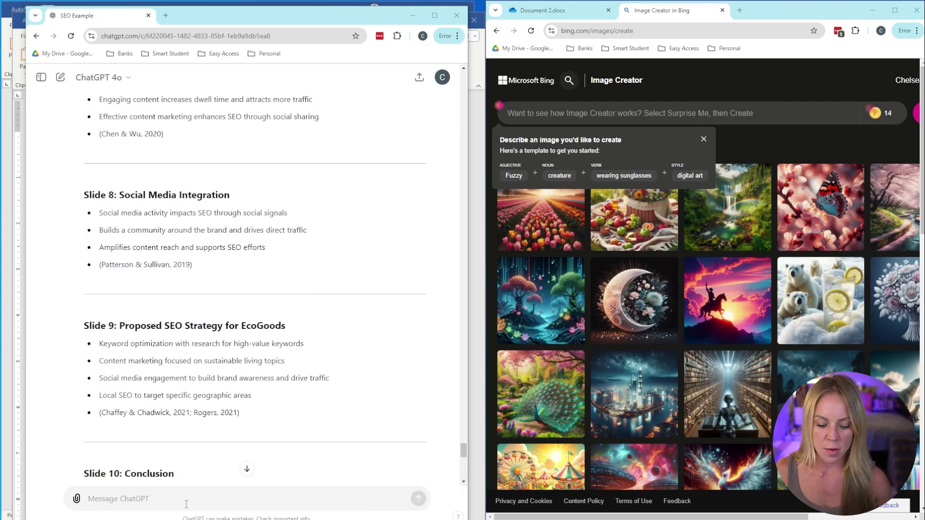
{"action": "key", "text": "ctrl+v"}
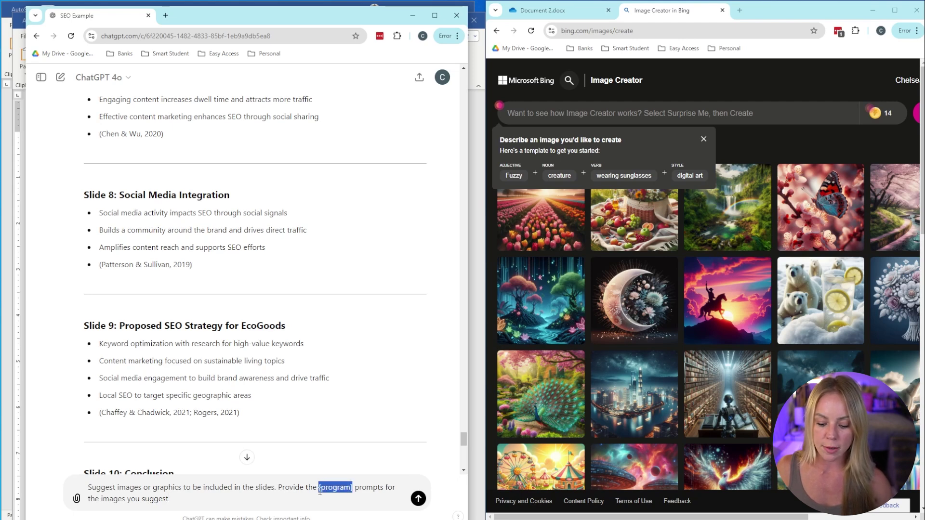
{"action": "type", "text": "Bing Imaeg"}
{"action": "key", "text": "BackSpace"}
{"action": "key", "text": "BackSpace"}
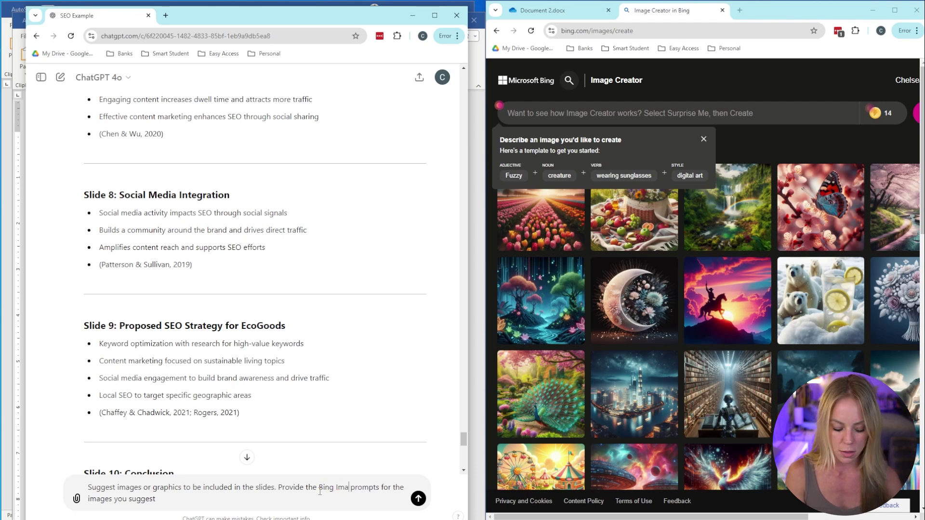
{"action": "type", "text": "ge Creato"}
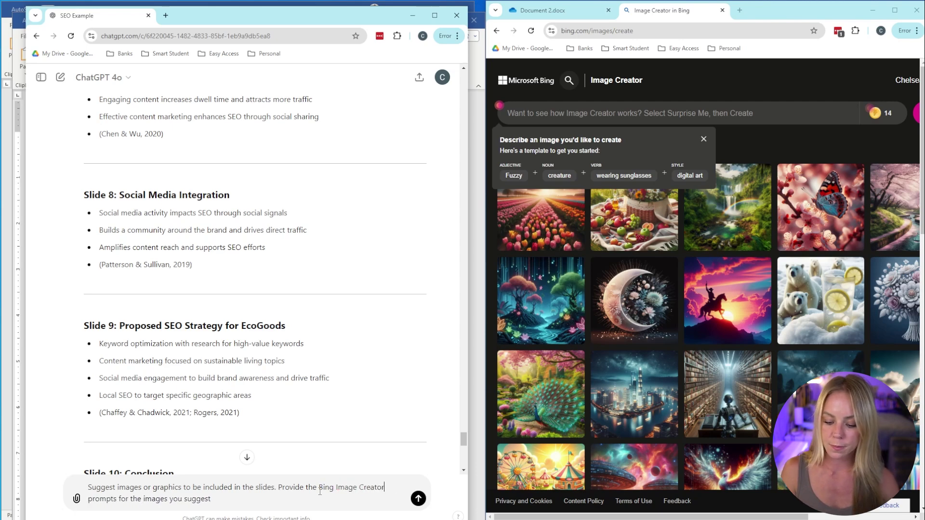
{"action": "left_click", "coordinate": [418, 499]}
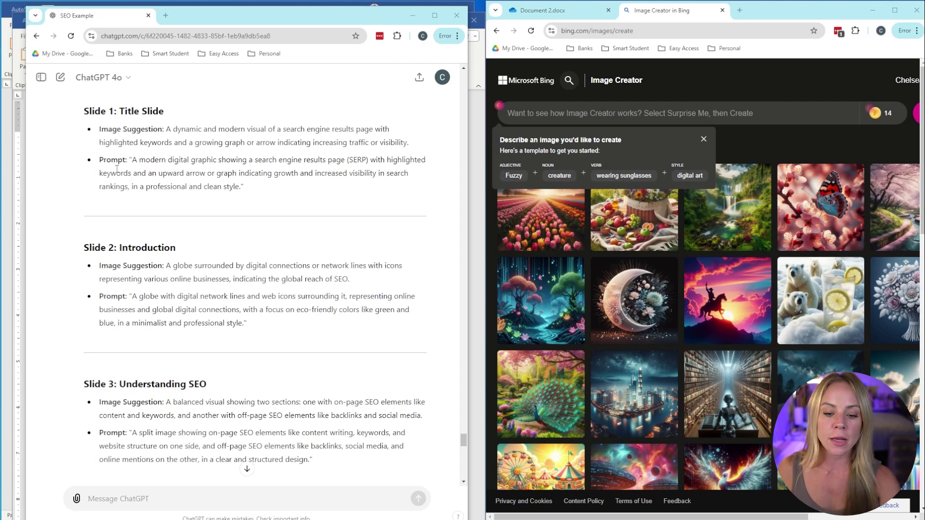
Generate Bing images from ChatGPT's Slide 1 title-slide prompt.
{"action": "left_click_drag", "start_coordinate": [239, 187], "coordinate": [133, 160]}
{"action": "key", "text": "ctrl+c"}
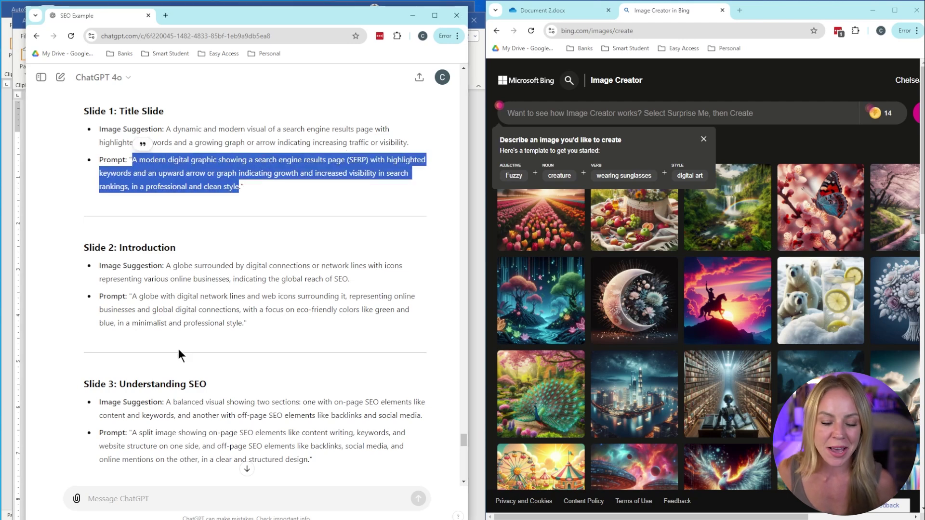
{"action": "left_click", "coordinate": [536, 118]}
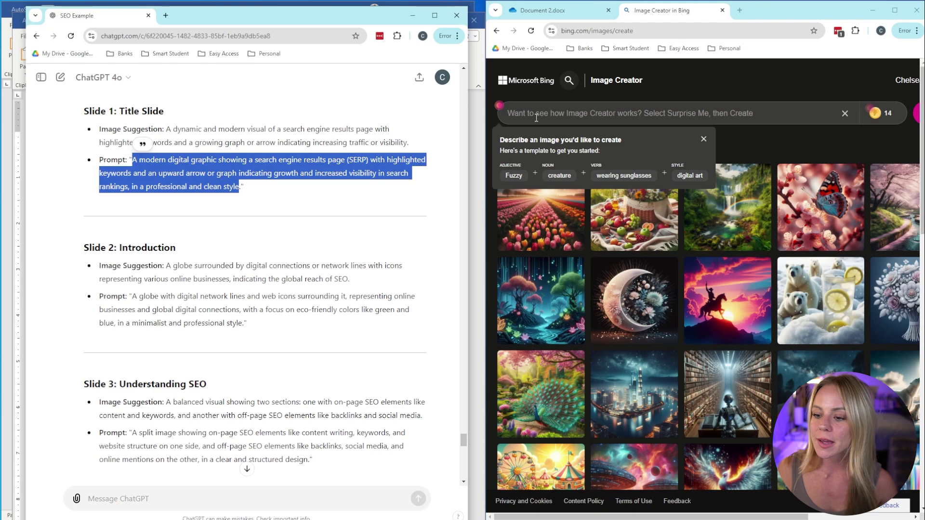
{"action": "key", "text": "ctrl+v"}
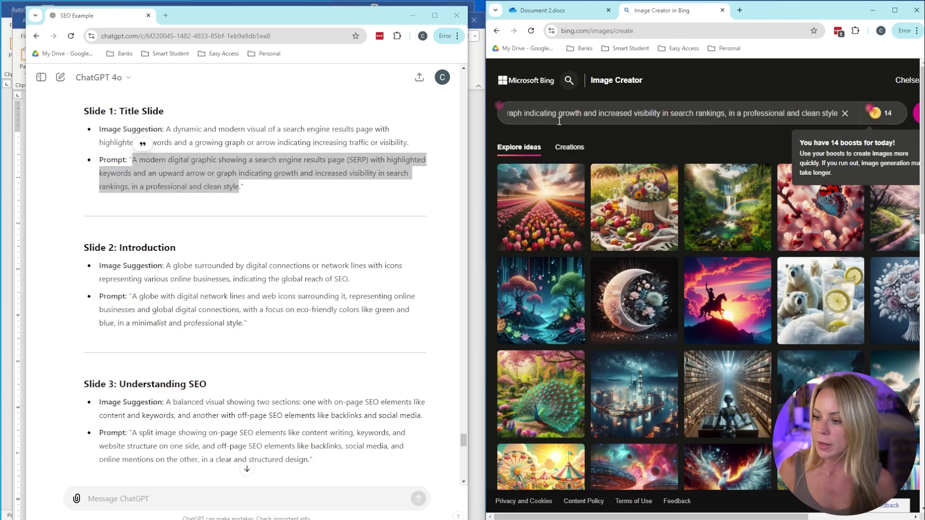
{"action": "key", "text": "Return"}
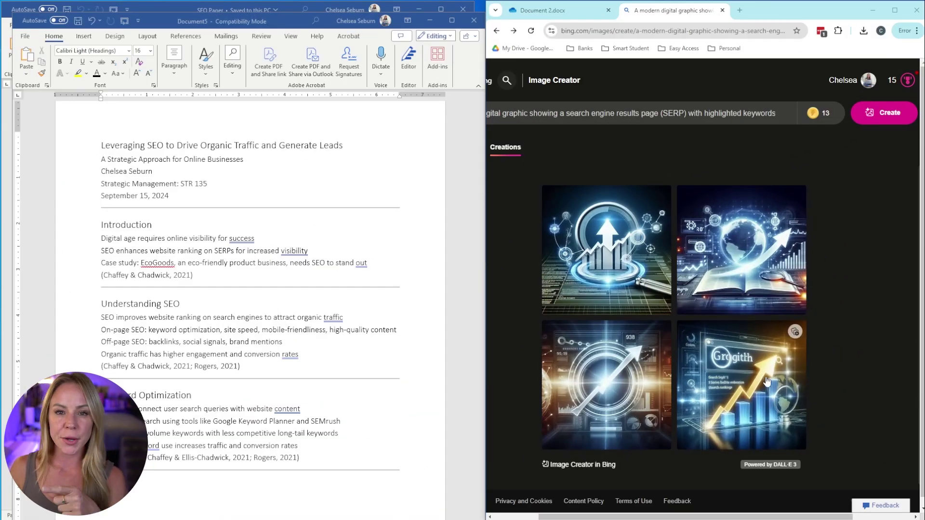
Download and save the globe-and-book image, then go back to the previous generated image.
{"action": "left_click", "coordinate": [717, 264]}
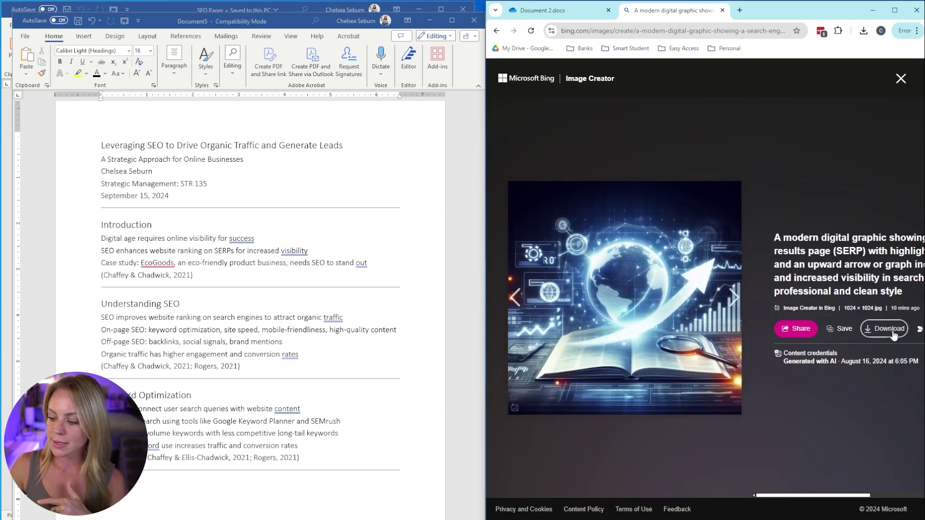
{"action": "left_click", "coordinate": [892, 332]}
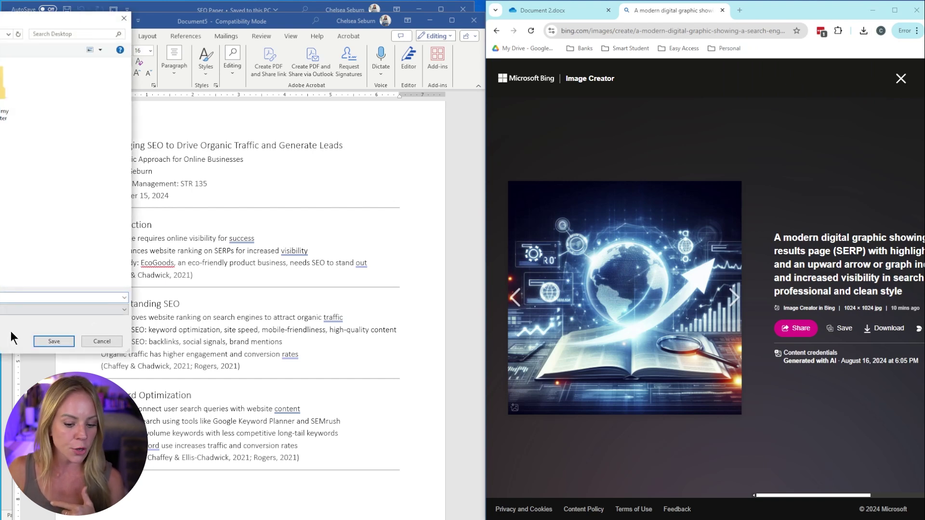
{"action": "left_click", "coordinate": [53, 342]}
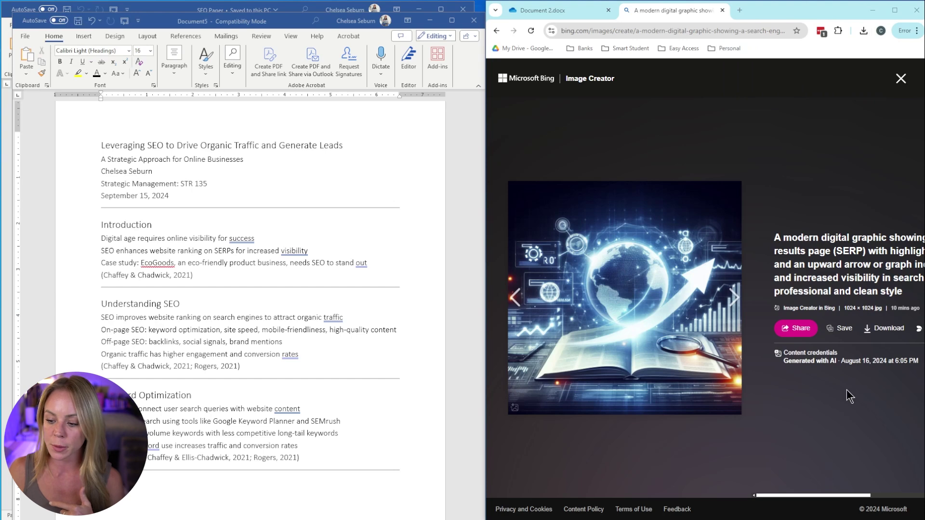
{"action": "right_click", "coordinate": [649, 309]}
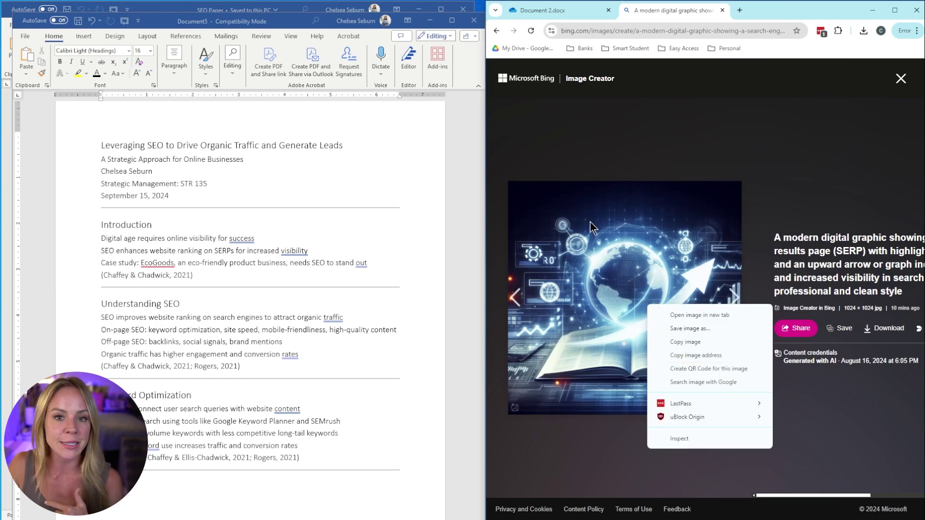
{"action": "key", "text": "Escape"}
{"action": "key", "text": "Left"}
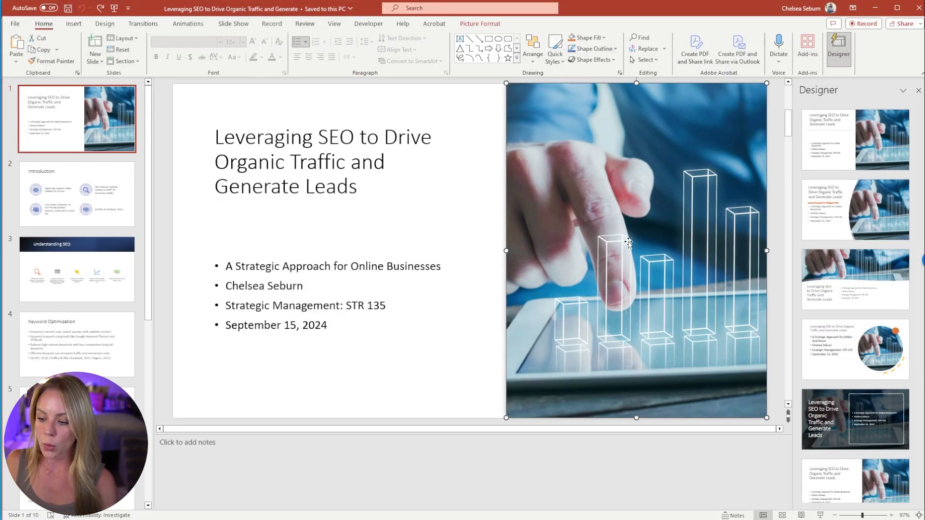
Swap the title slide's stock photo for the globe-and-book image and apply a full-background Designer layout.
{"action": "key", "text": "Delete"}
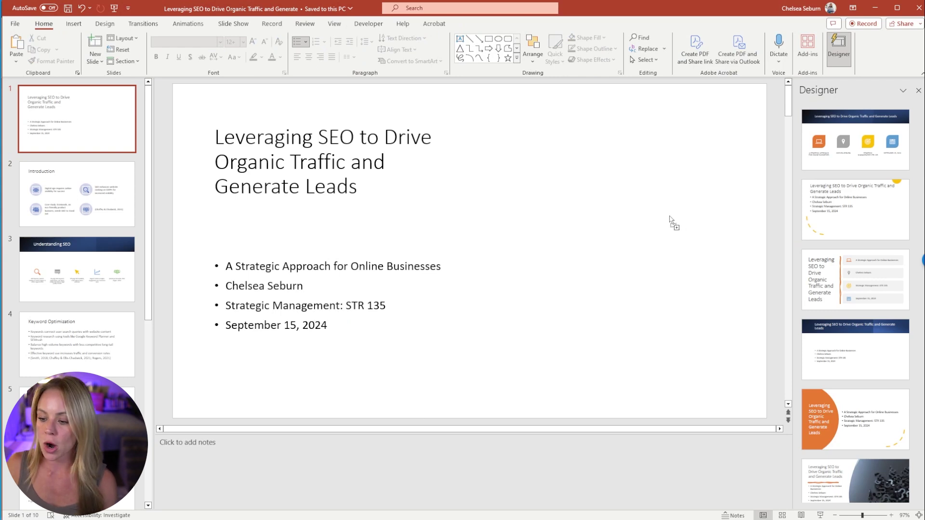
{"action": "key", "text": "ctrl+z"}
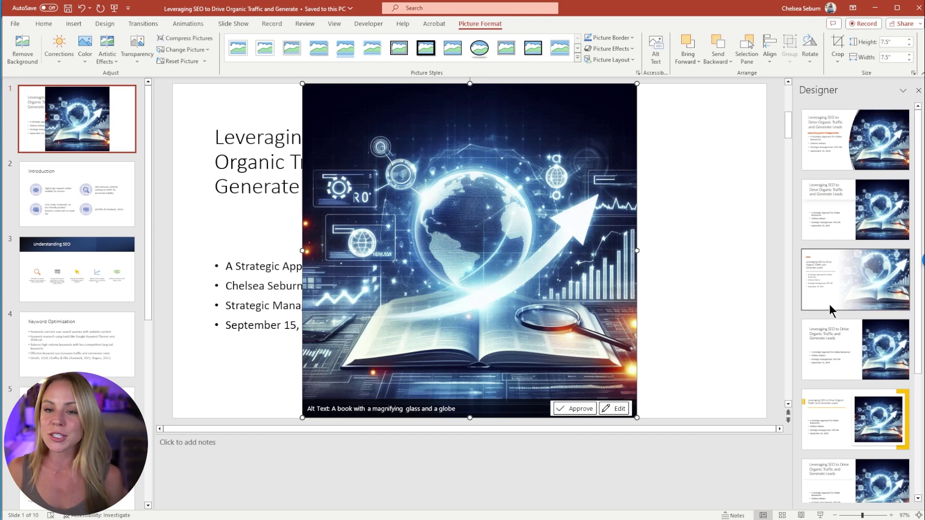
{"action": "left_click", "coordinate": [807, 162]}
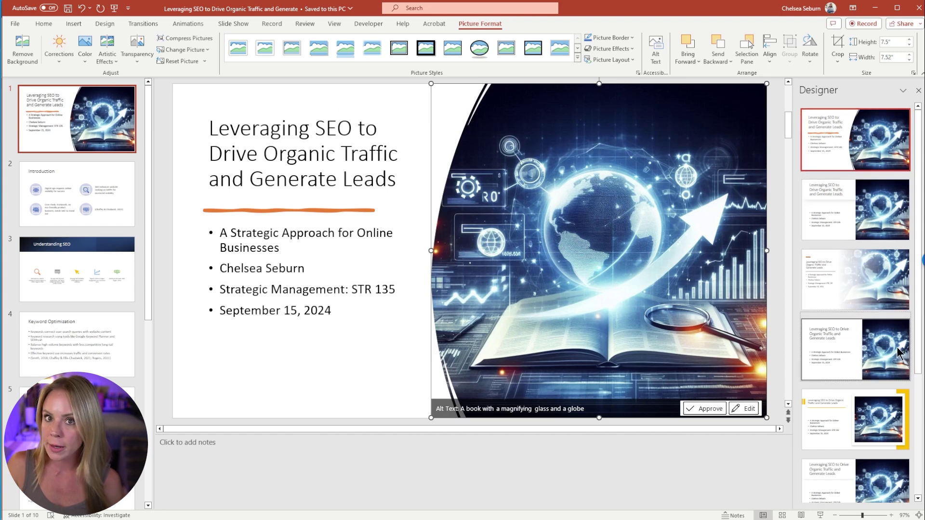
{"action": "scroll", "coordinate": [856, 428], "scroll_direction": "down", "scroll_amount": 2}
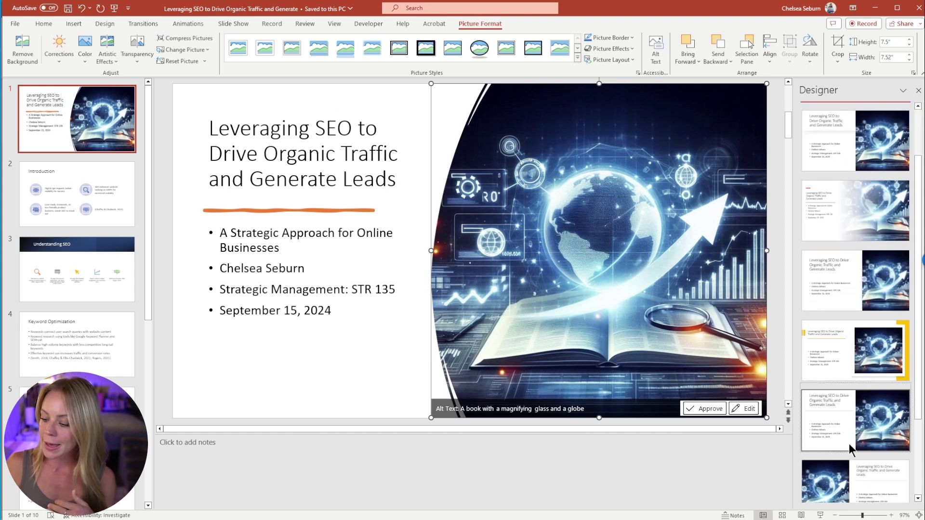
{"action": "scroll", "coordinate": [848, 444], "scroll_direction": "up", "scroll_amount": 2}
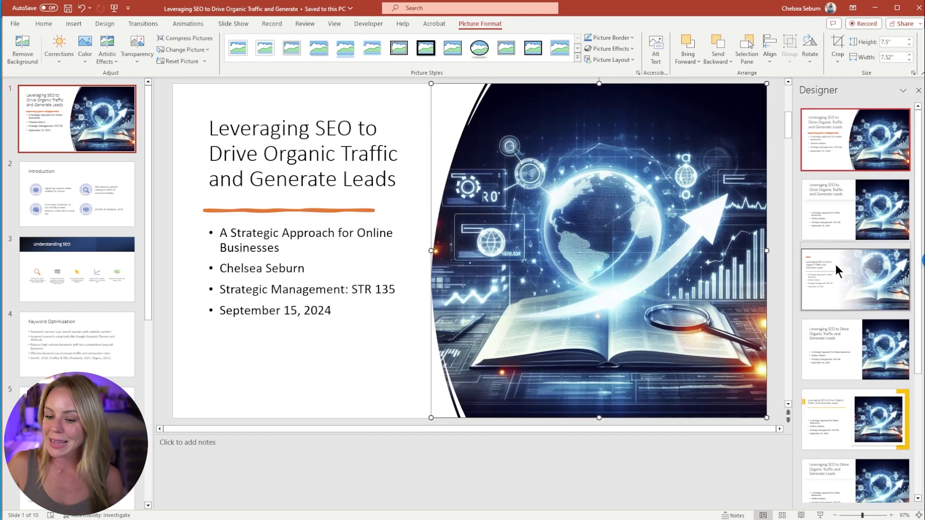
{"action": "left_click", "coordinate": [836, 264]}
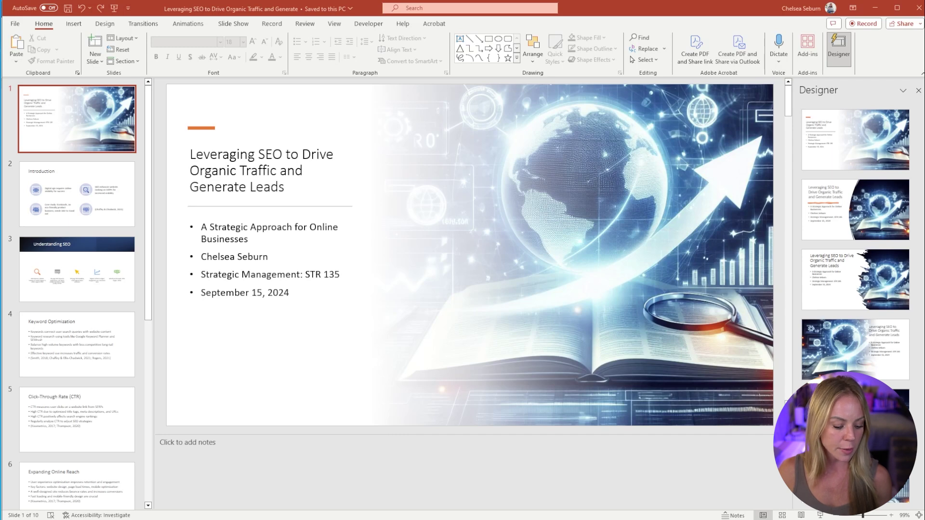
{"action": "key", "text": "alt+Tab"}
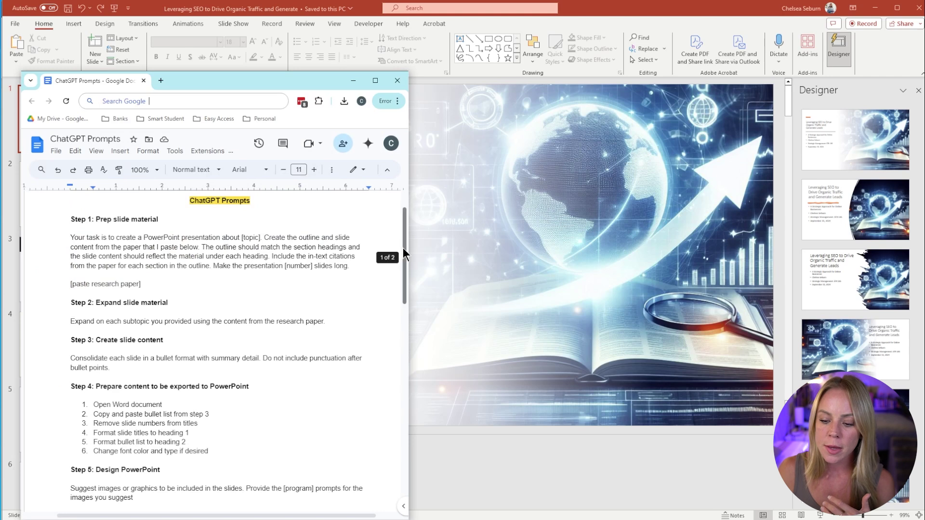
Scroll to the AI-image citation template in ChatGPT Prompts and select its Note paragraph.
{"action": "left_click_drag", "start_coordinate": [403, 248], "coordinate": [399, 340]}
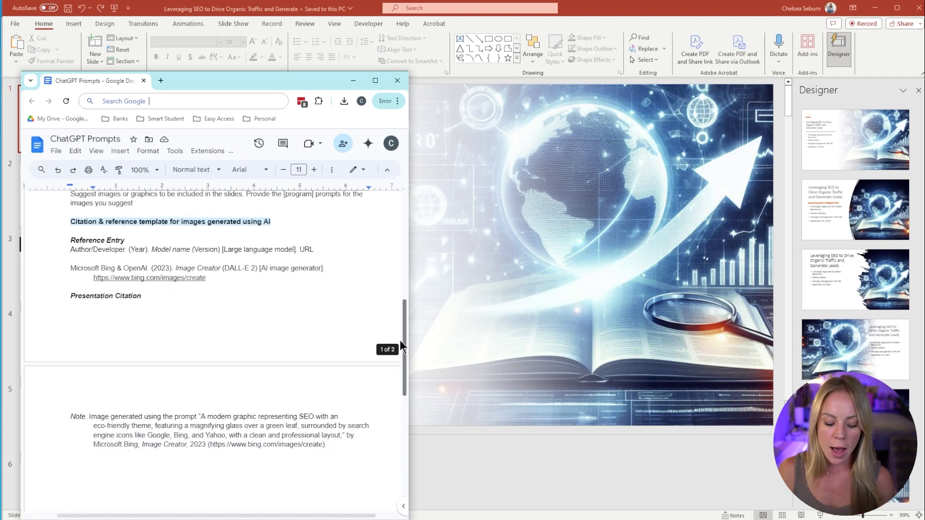
{"action": "scroll", "coordinate": [400, 340], "scroll_direction": "up", "scroll_amount": 1, "text": "ctrl"}
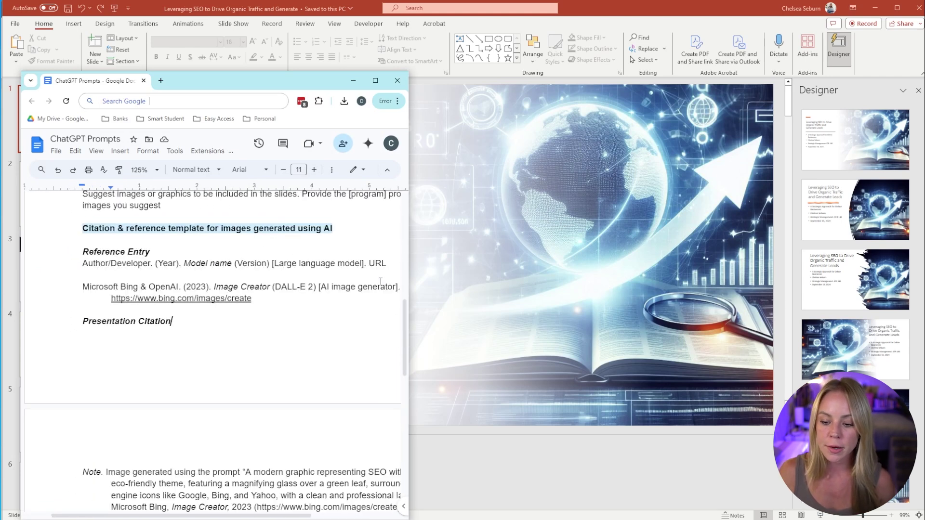
{"action": "left_click_drag", "start_coordinate": [409, 280], "coordinate": [500, 279]}
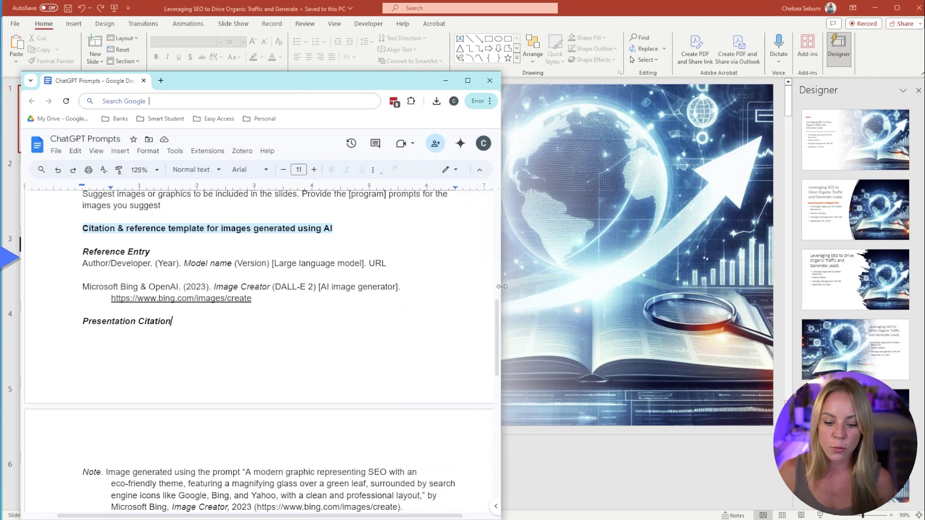
{"action": "left_click", "coordinate": [62, 268]}
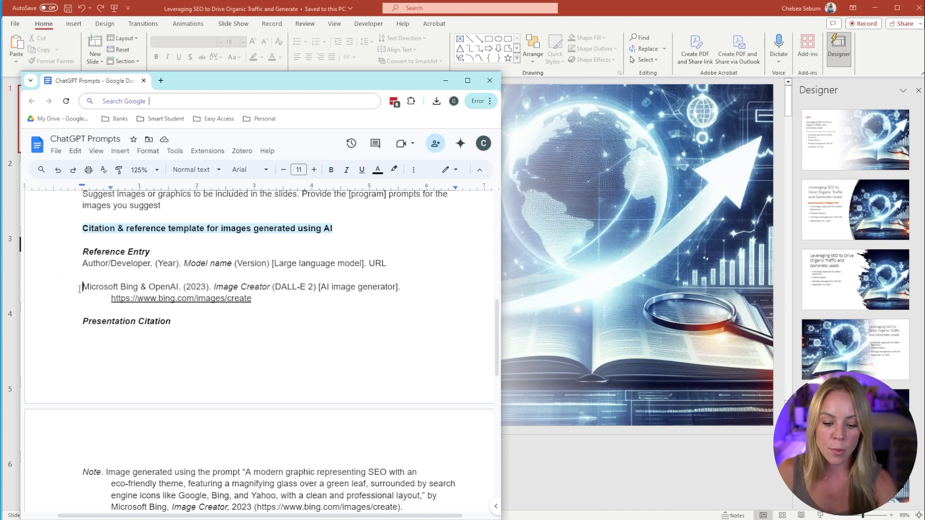
{"action": "scroll", "coordinate": [151, 409], "scroll_direction": "down", "scroll_amount": 1}
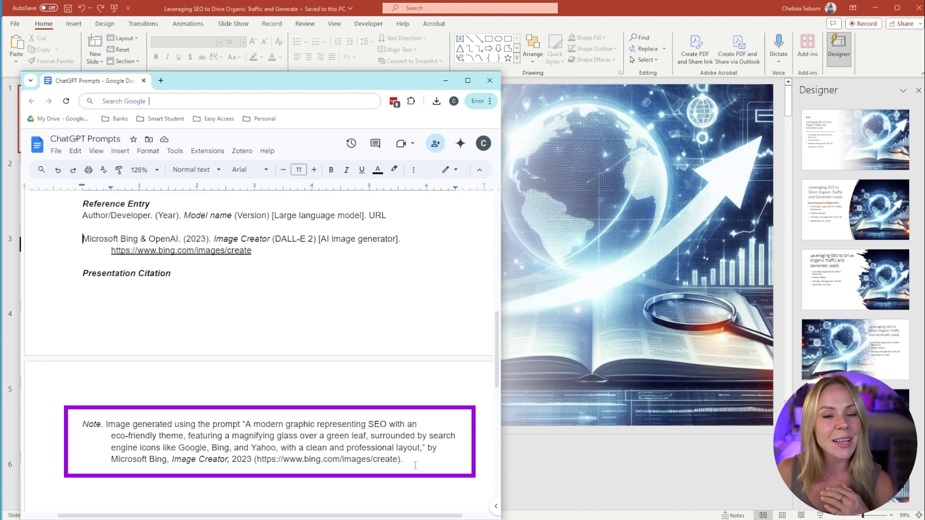
{"action": "left_click_drag", "start_coordinate": [412, 460], "coordinate": [76, 426]}
{"action": "key", "text": "ctrl+c"}
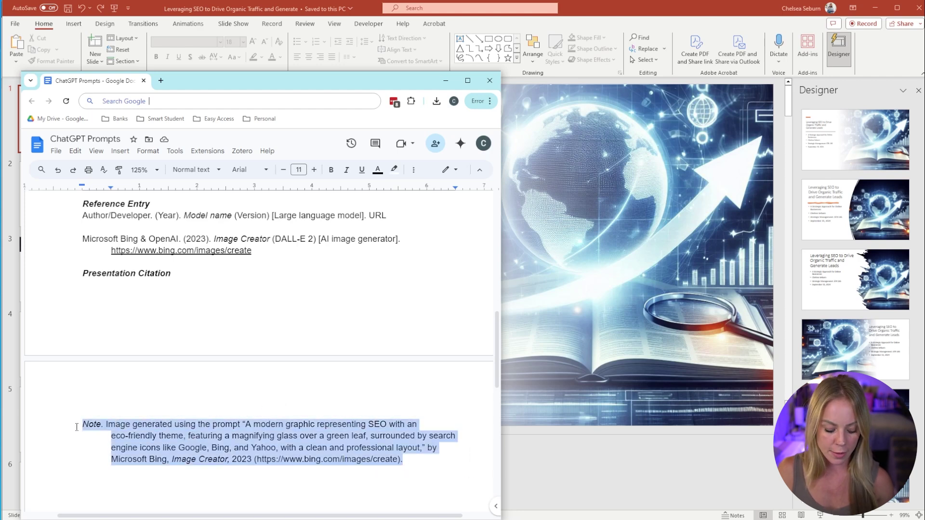
{"action": "left_click", "coordinate": [647, 362]}
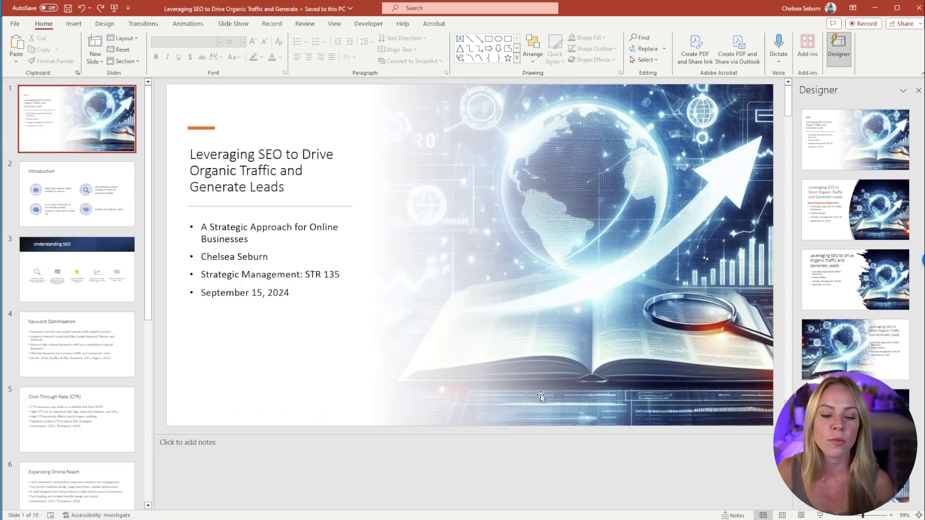
Draw a text box along the slide bottom and paste the Bing Image Creator citation note into it.
{"action": "left_click", "coordinate": [73, 23]}
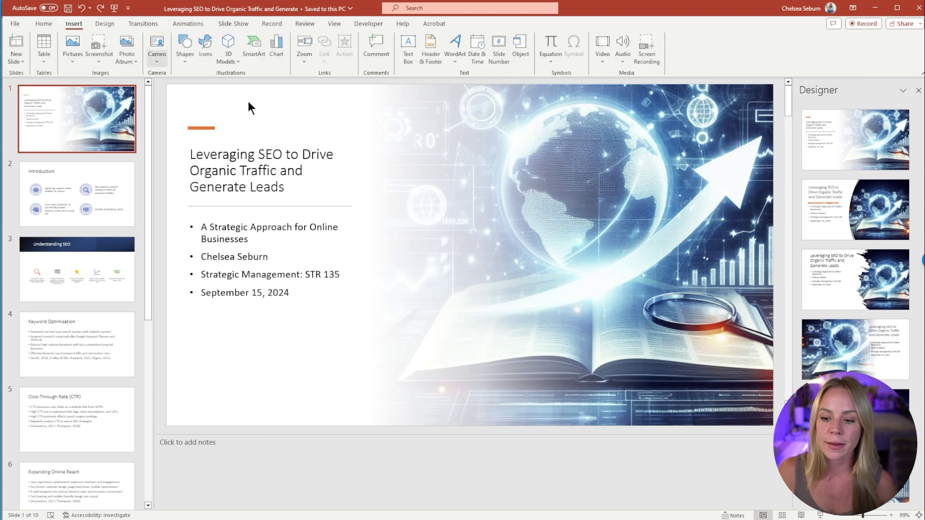
{"action": "left_click", "coordinate": [409, 54]}
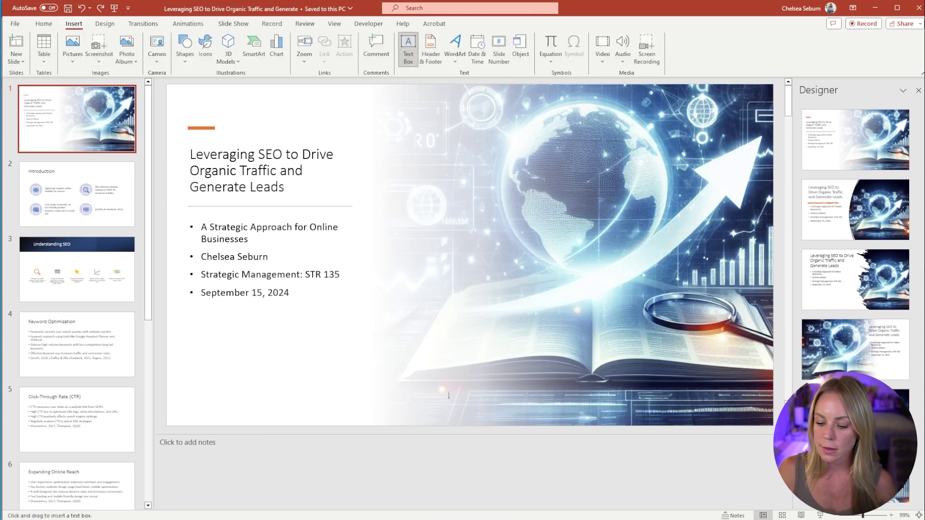
{"action": "left_click_drag", "start_coordinate": [449, 395], "coordinate": [760, 418]}
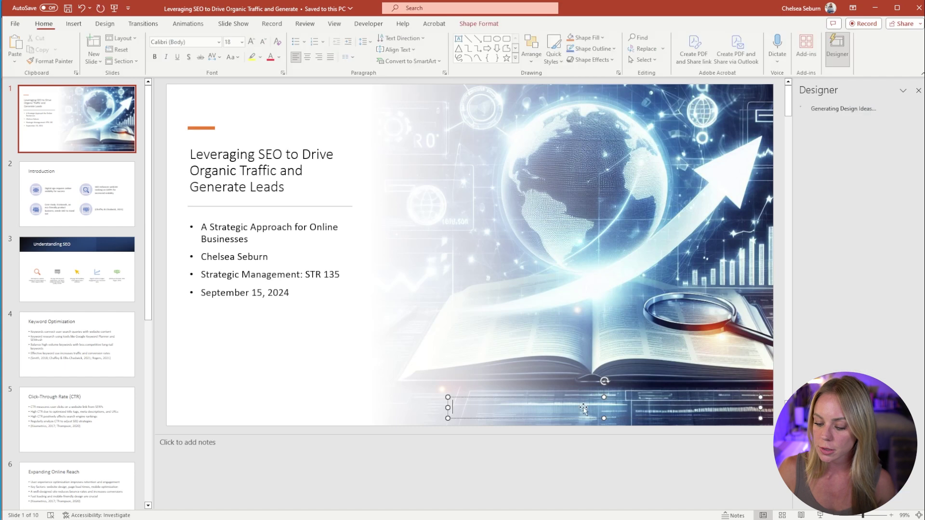
{"action": "key", "text": "ctrl+v"}
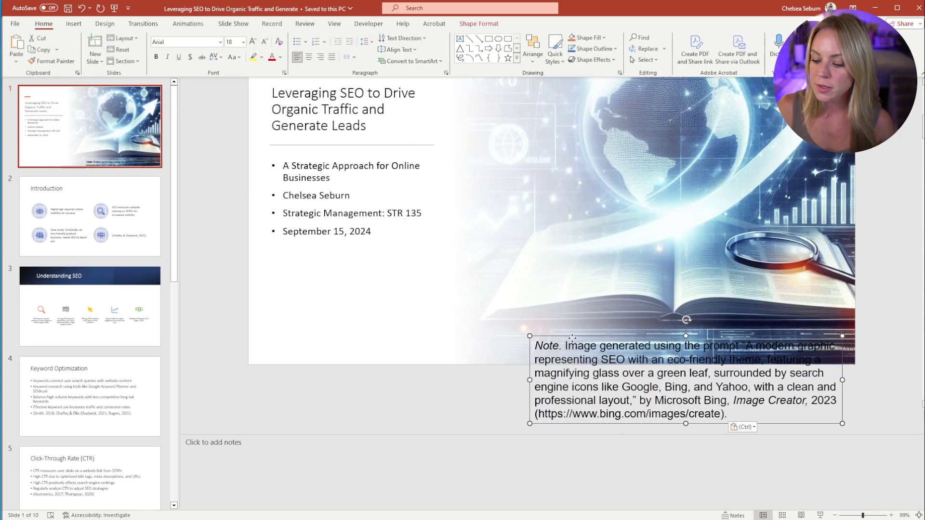
{"action": "left_click_drag", "start_coordinate": [570, 337], "coordinate": [567, 266]}
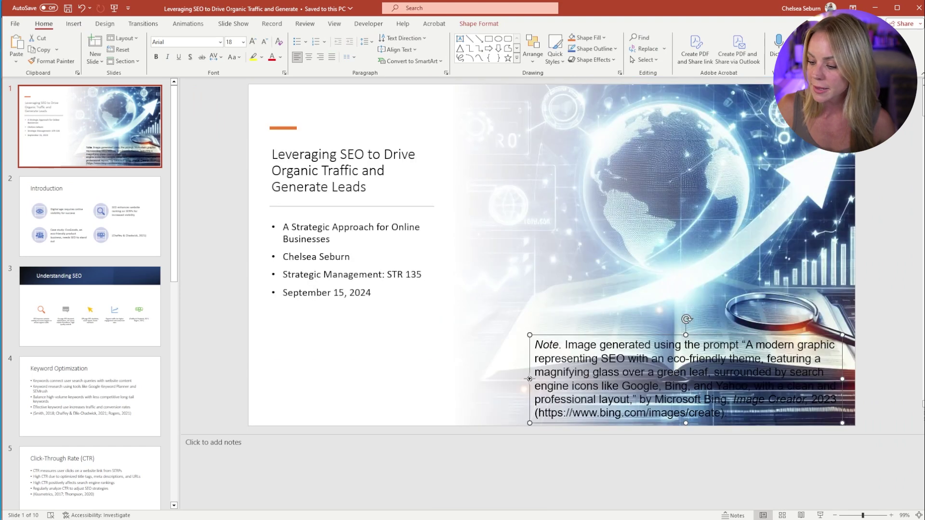
{"action": "left_click_drag", "start_coordinate": [530, 379], "coordinate": [478, 379]}
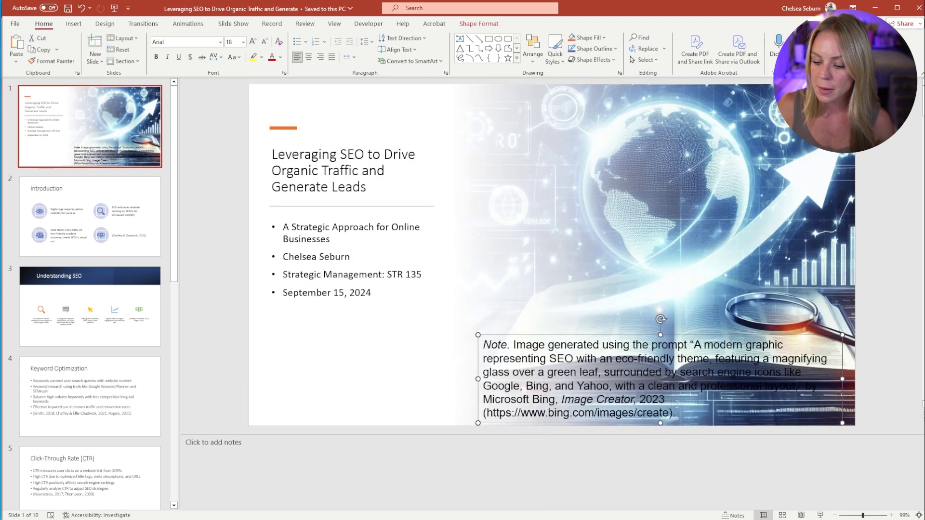
Format the citation as 10.5-point white text and fit the box to four lines at the image bottom.
{"action": "key", "text": "ctrl+a"}
{"action": "left_click", "coordinate": [244, 42]}
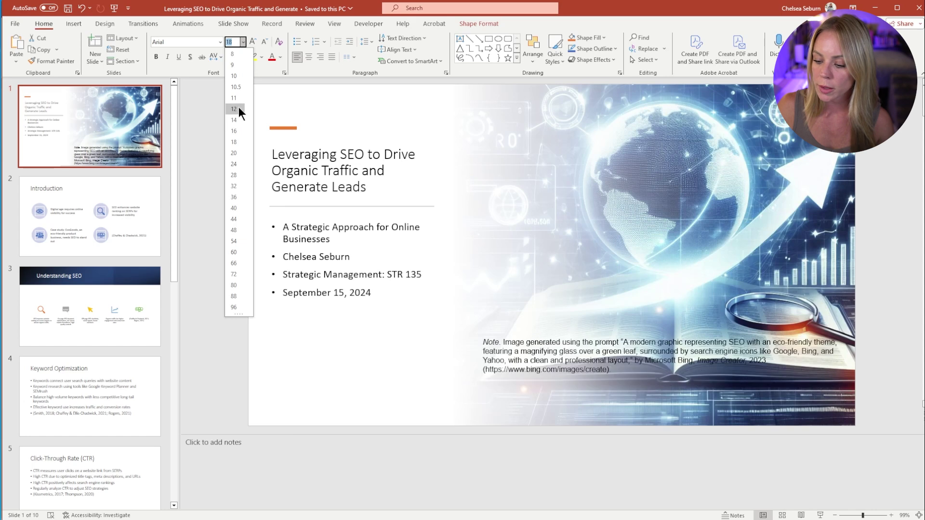
{"action": "left_click", "coordinate": [239, 88]}
{"action": "left_click_drag", "start_coordinate": [527, 338], "coordinate": [540, 390]}
{"action": "left_click", "coordinate": [280, 57]}
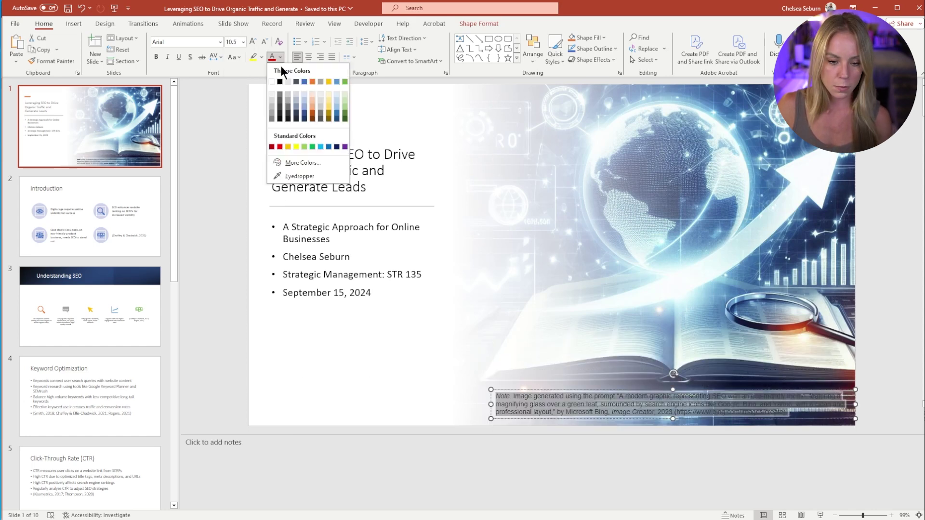
{"action": "left_click", "coordinate": [272, 82]}
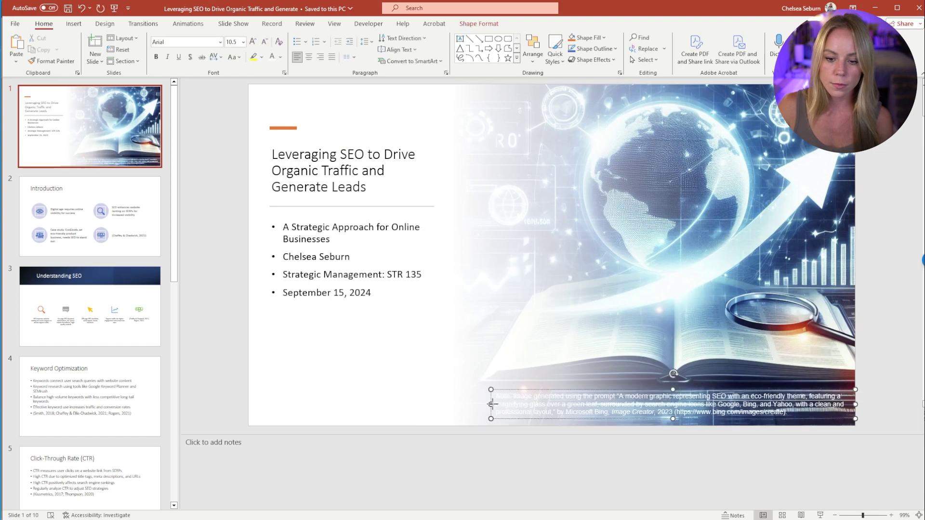
{"action": "left_click_drag", "start_coordinate": [491, 403], "coordinate": [532, 407]}
{"action": "left_click_drag", "start_coordinate": [642, 388], "coordinate": [642, 383]}
{"action": "key", "text": "Escape"}
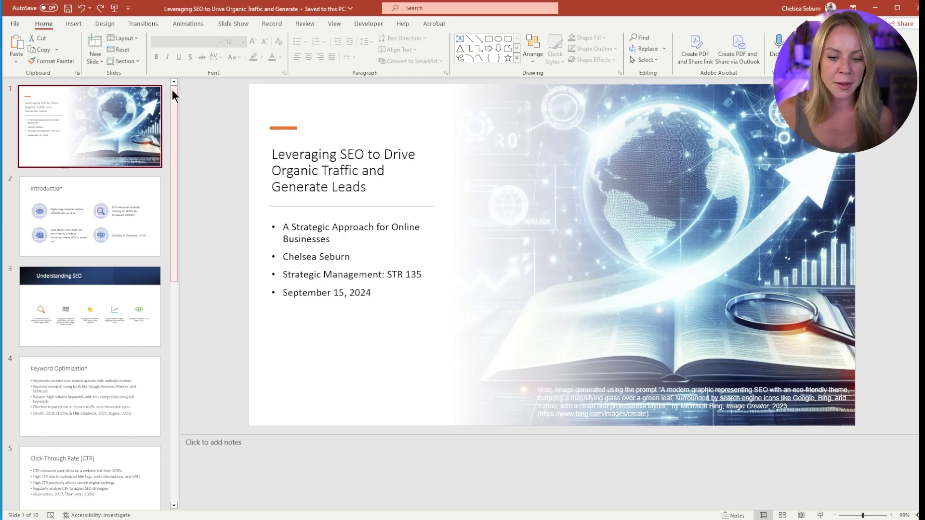
Insert slide 11 after the Conclusion slide and title it 'References'.
{"action": "left_click_drag", "start_coordinate": [176, 99], "coordinate": [166, 355]}
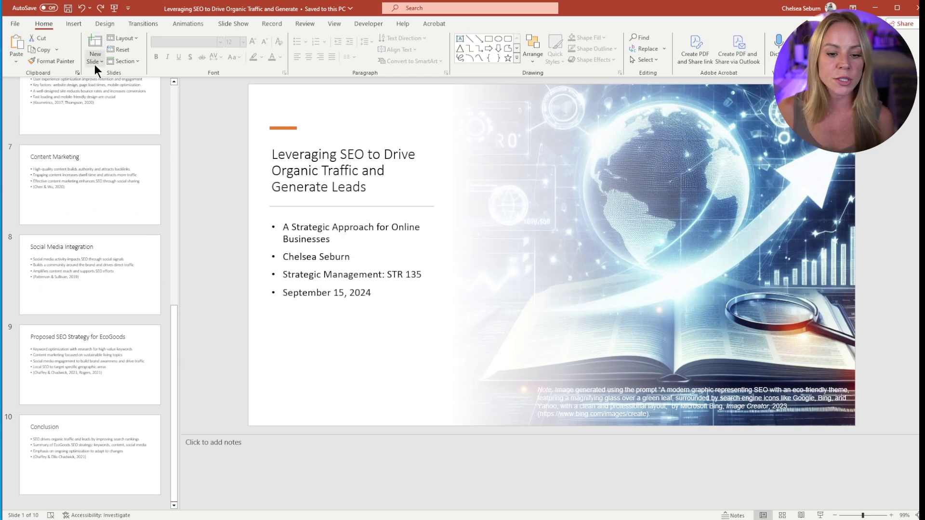
{"action": "left_click", "coordinate": [94, 470]}
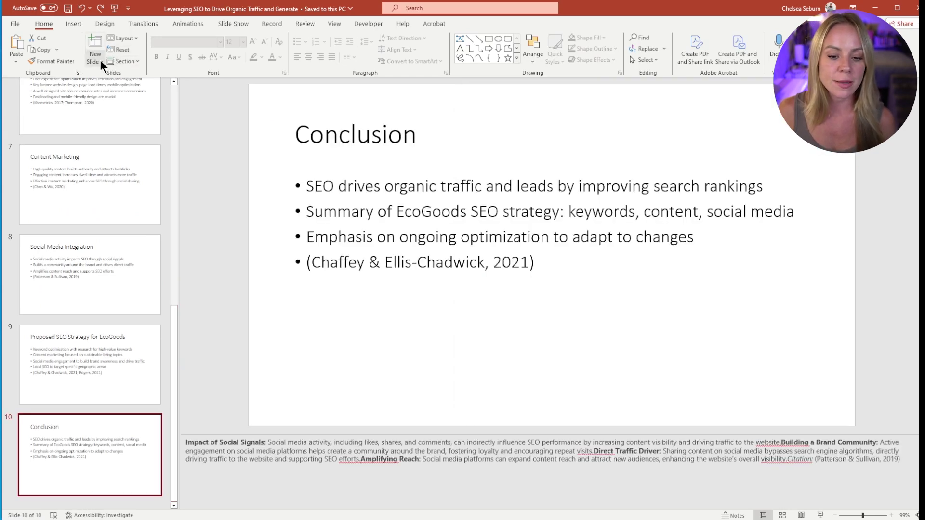
{"action": "left_click", "coordinate": [96, 43]}
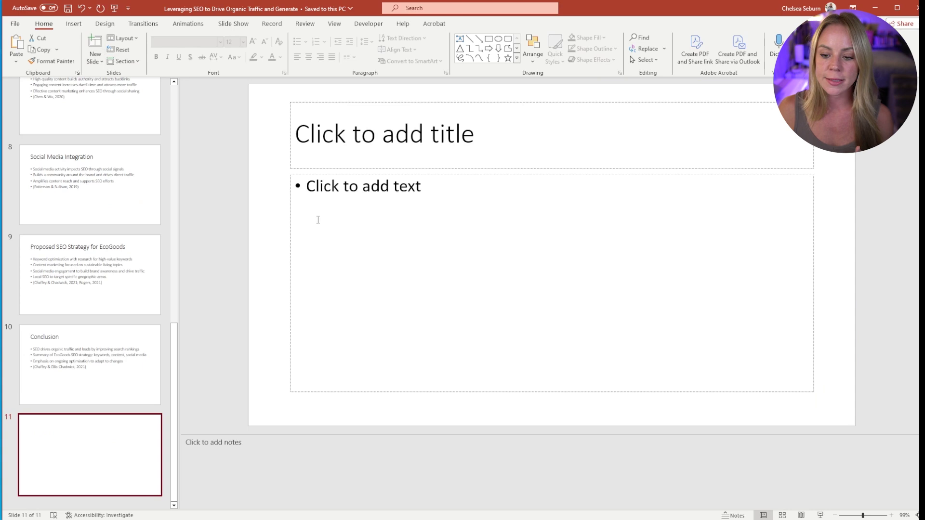
{"action": "left_click", "coordinate": [445, 148]}
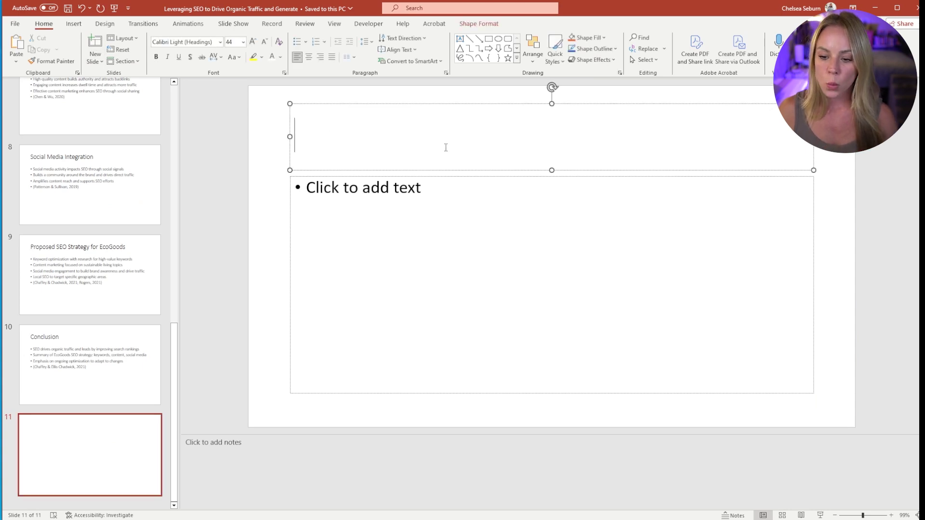
{"action": "type", "text": "References"}
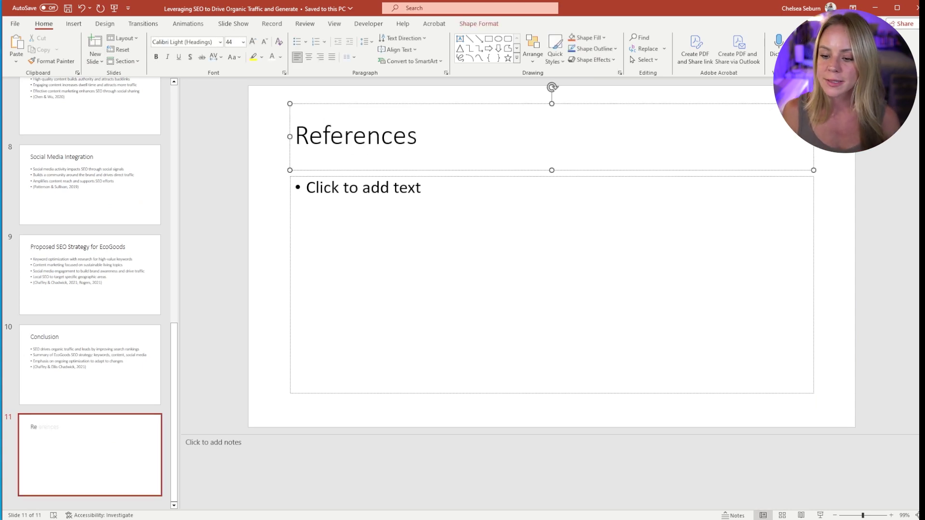
{"action": "key", "text": "alt+Tab"}
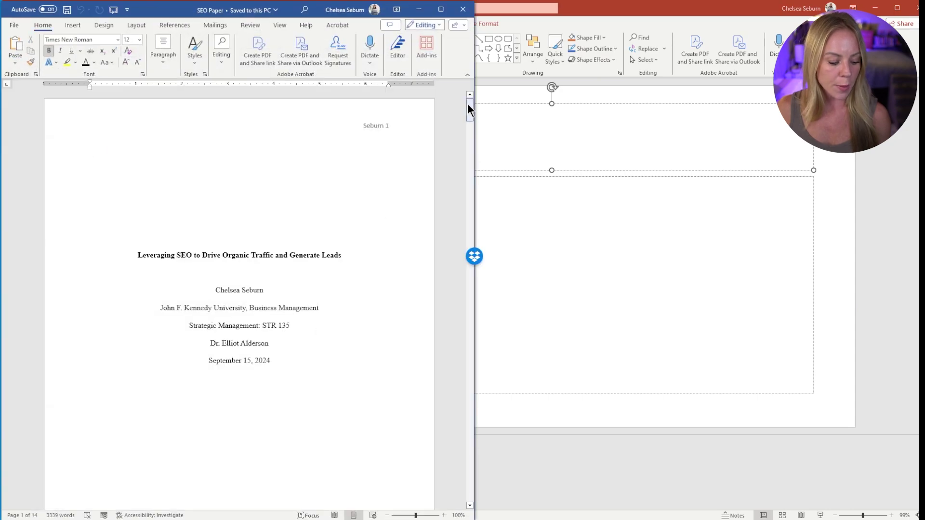
Copy the SEO Paper's full reference list, Chaffey through Wang, from Word.
{"action": "left_click_drag", "start_coordinate": [468, 107], "coordinate": [443, 456]}
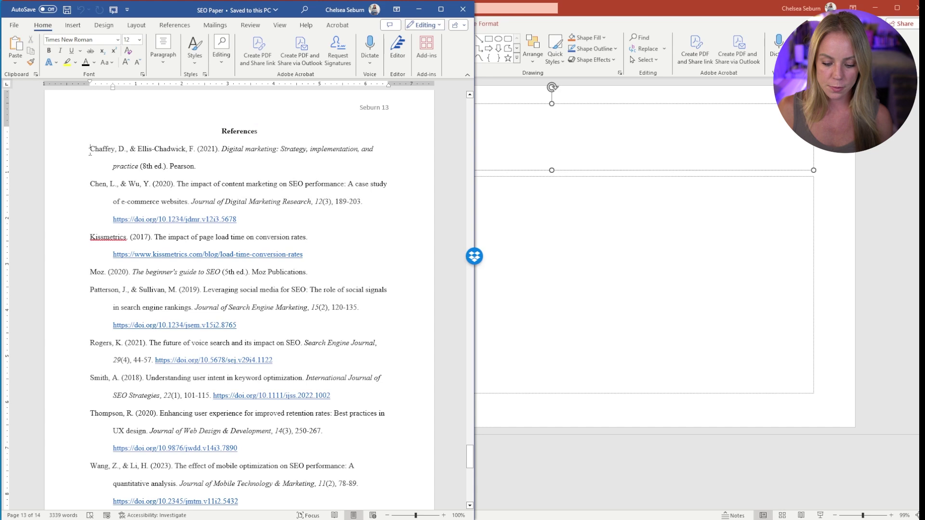
{"action": "left_click_drag", "start_coordinate": [90, 150], "coordinate": [310, 310]}
{"action": "key", "text": "ctrl+c"}
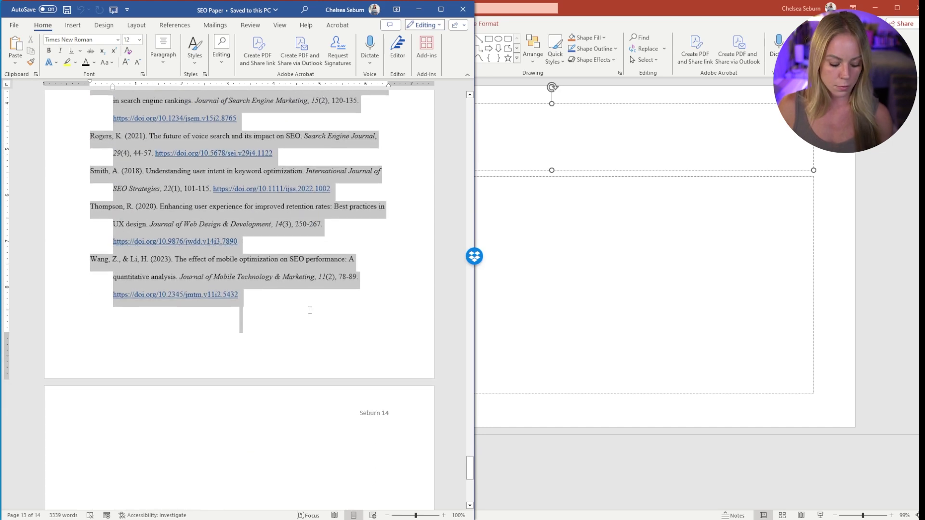
{"action": "key", "text": "alt+Tab"}
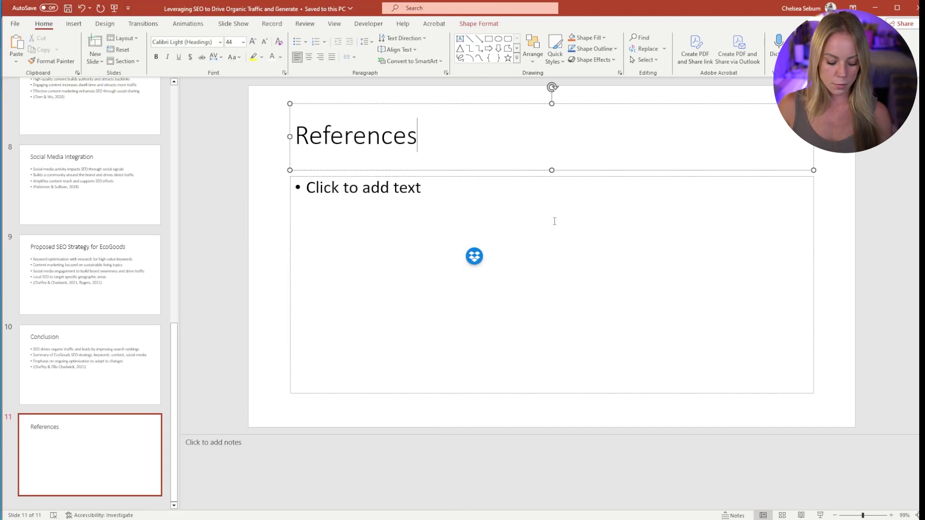
Paste the references into the slide body, remove bullets, and apply a 0.5" hanging indent.
{"action": "left_click", "coordinate": [386, 194]}
{"action": "key", "text": "ctrl+v"}
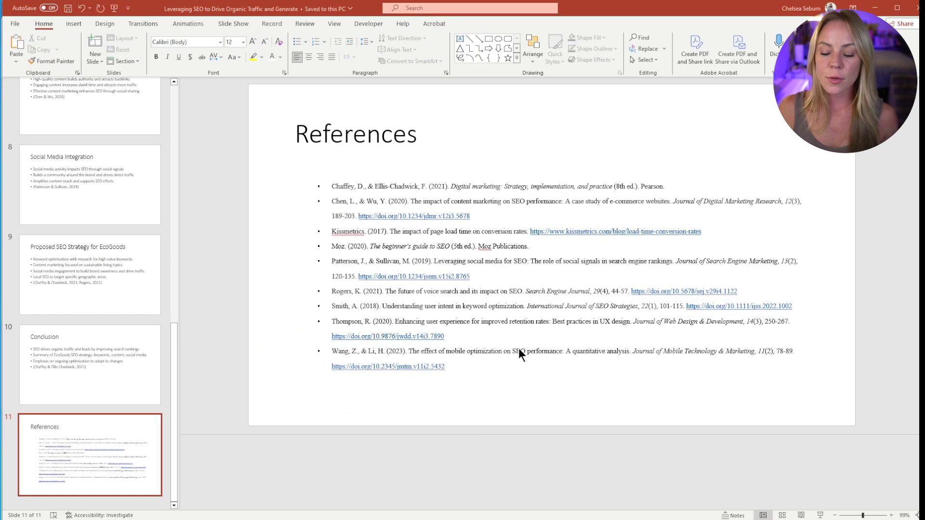
{"action": "left_click_drag", "start_coordinate": [447, 367], "coordinate": [329, 181]}
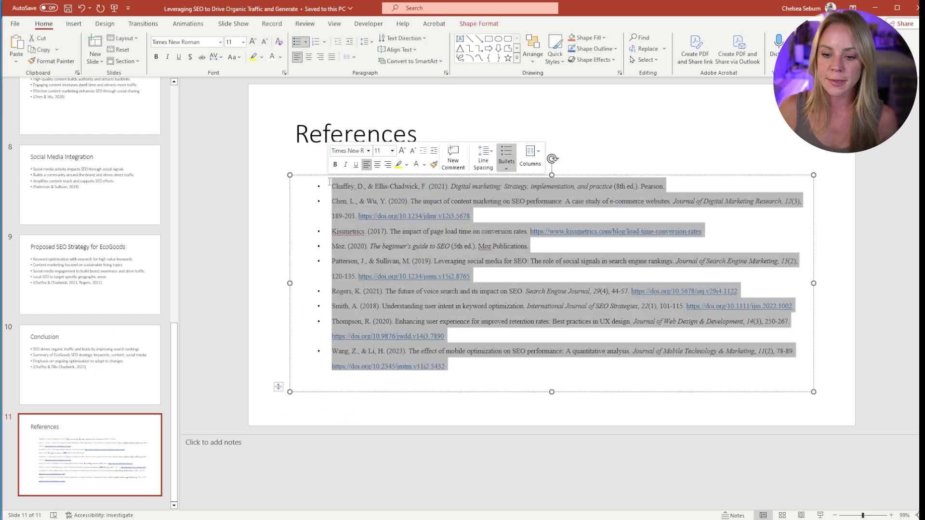
{"action": "left_click", "coordinate": [296, 45]}
{"action": "left_click", "coordinate": [370, 40]}
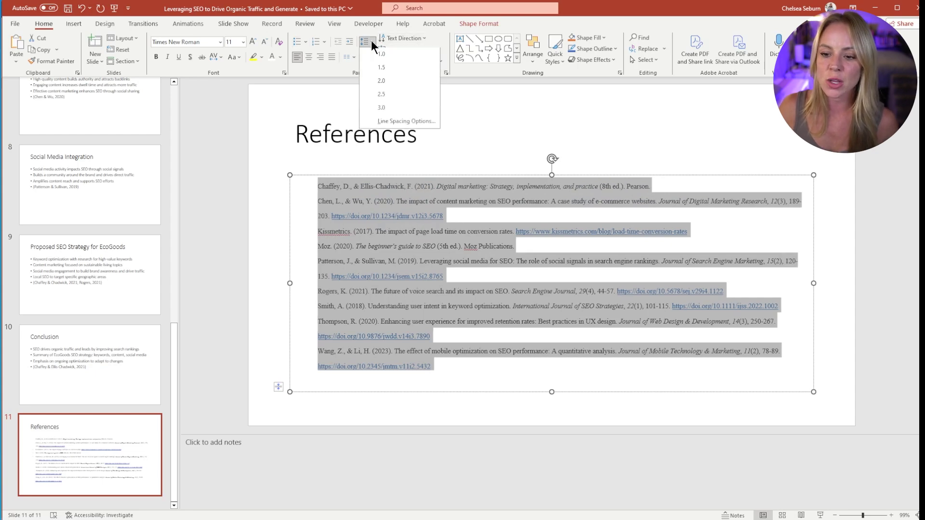
{"action": "left_click", "coordinate": [401, 122]}
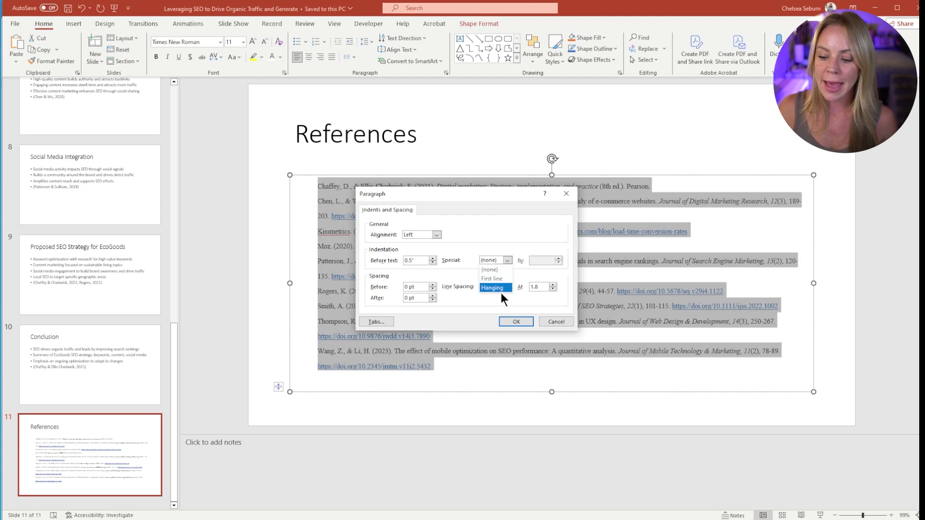
{"action": "left_click", "coordinate": [498, 288]}
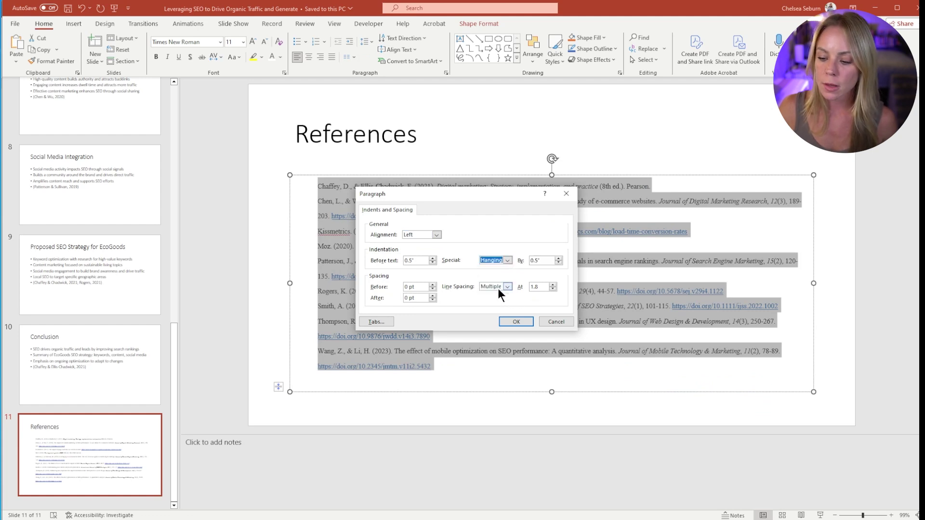
{"action": "left_click", "coordinate": [510, 322]}
{"action": "key", "text": "Right"}
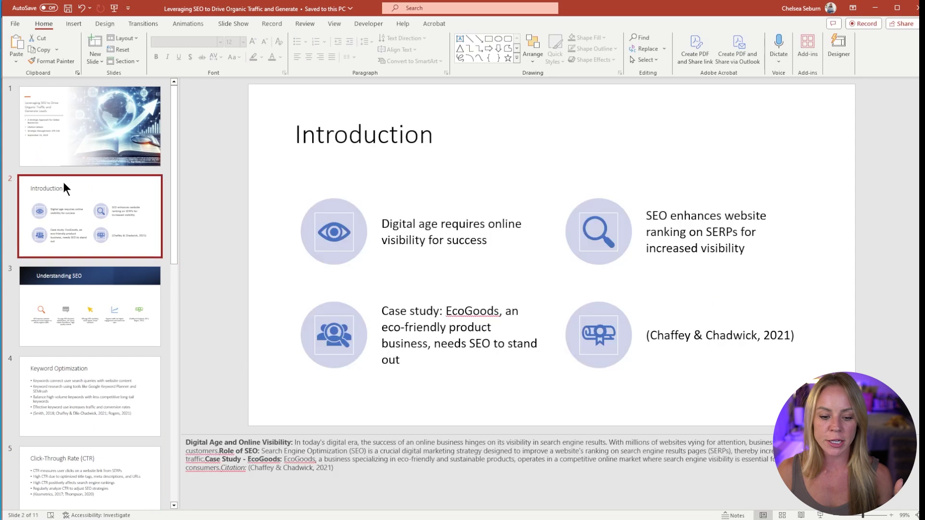
Replace slide 2's 'Introduction' title with 'What is Search Engine Optimization (SEO)?'.
{"action": "left_click", "coordinate": [445, 140]}
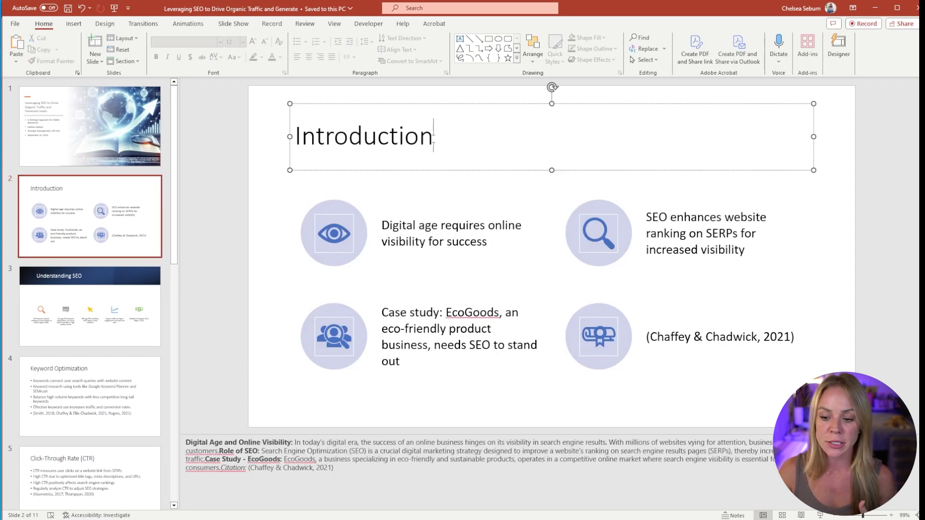
{"action": "left_click_drag", "start_coordinate": [455, 146], "coordinate": [273, 143]}
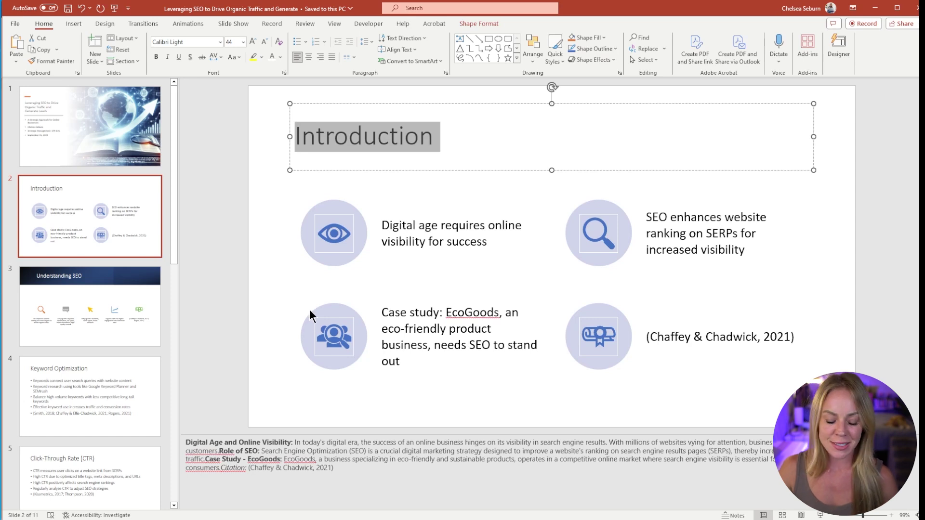
{"action": "type", "text": "What is Search Engine Optimization (SEO)?"}
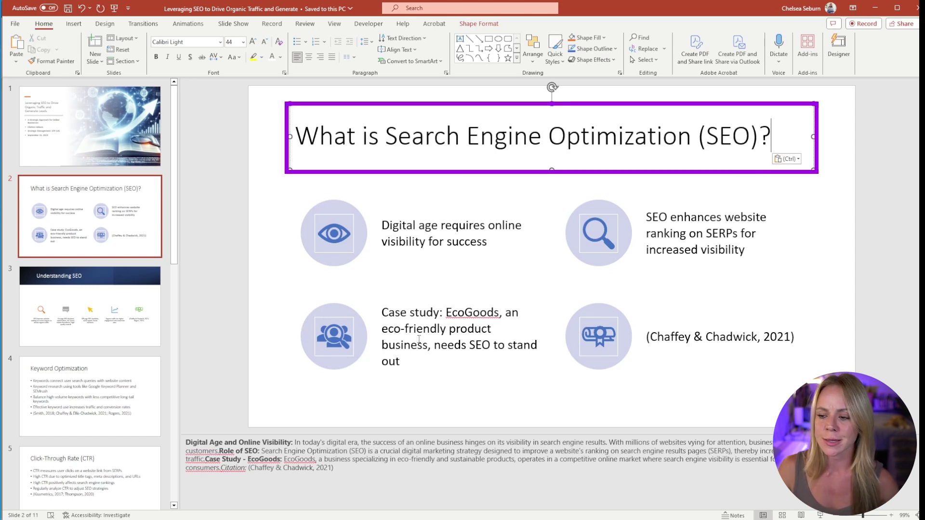
{"action": "left_click", "coordinate": [208, 297]}
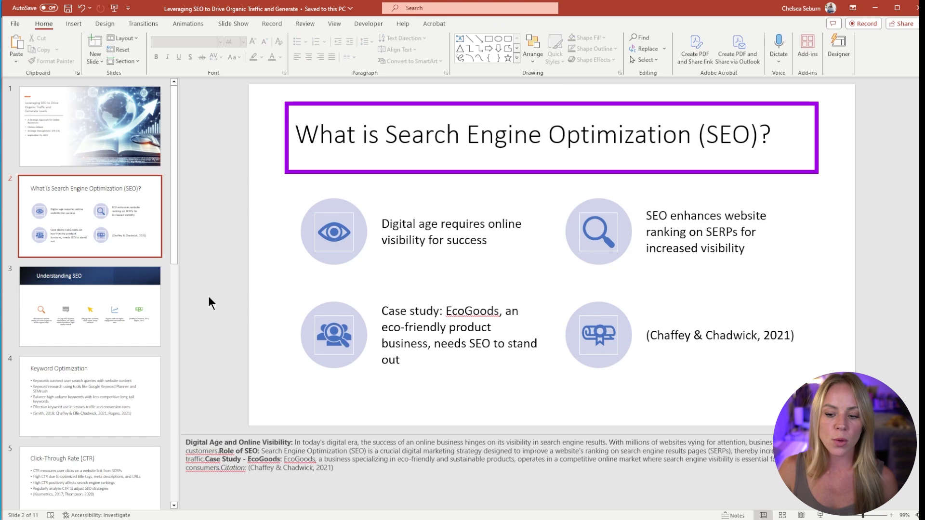